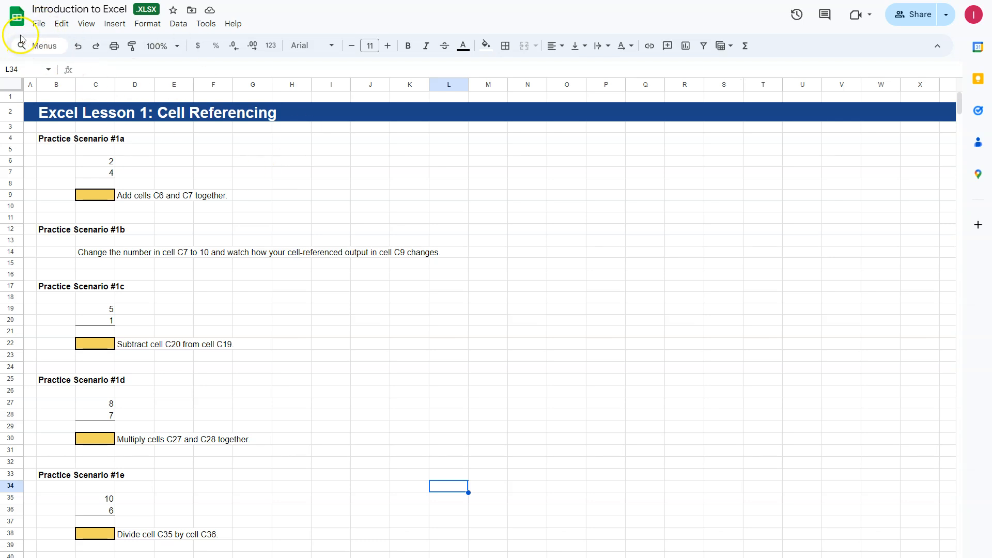
click(38, 26)
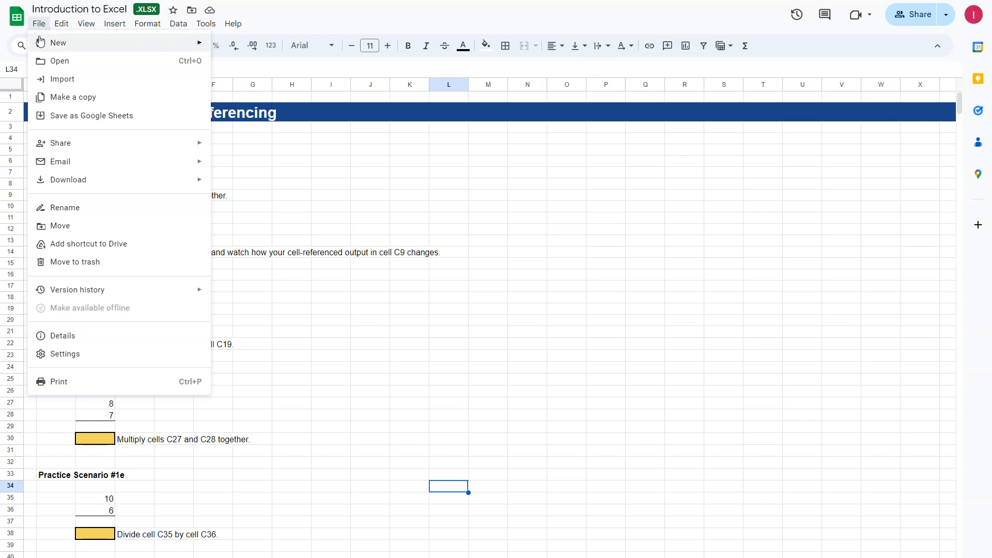
mouse_move(64, 189)
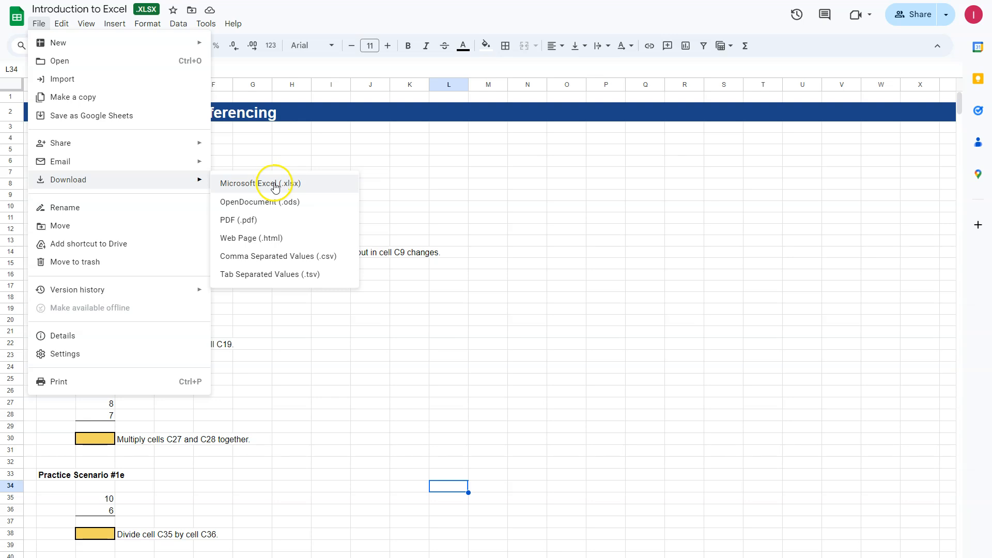
click(475, 184)
click(39, 24)
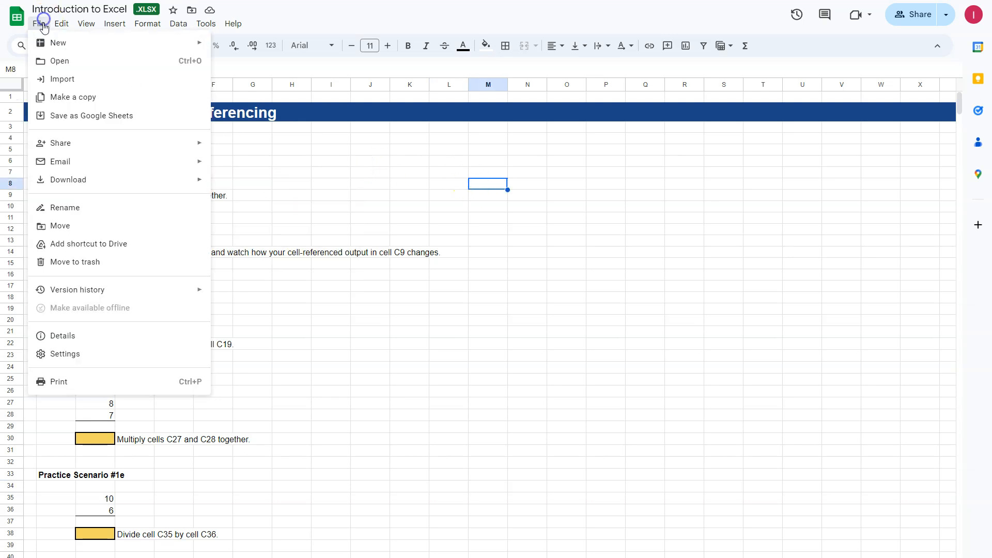
mouse_move(62, 180)
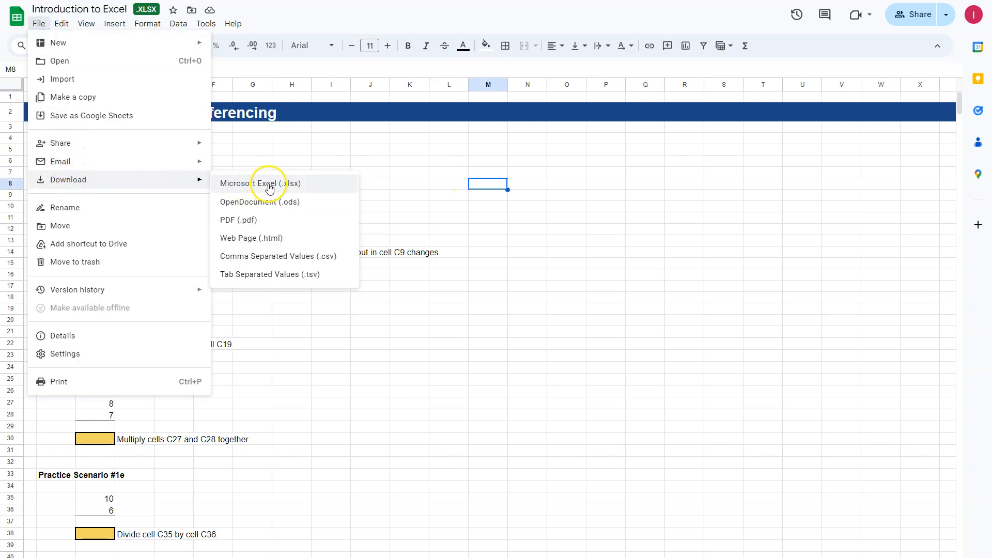
click(487, 216)
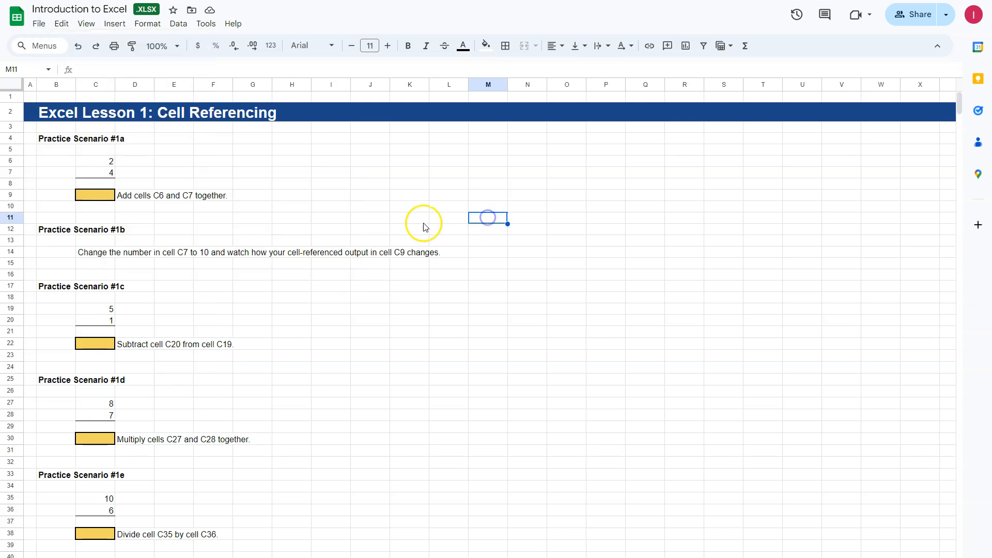
Download the workbook in Microsoft Excel (.xlsx) format, open the downloaded file in Excel and enable editing.
click(38, 23)
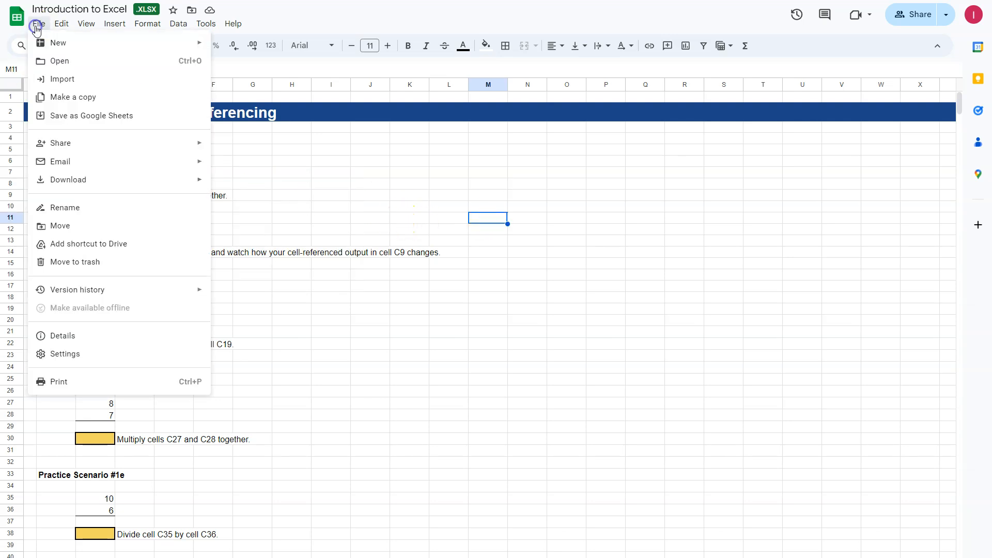
mouse_move(80, 180)
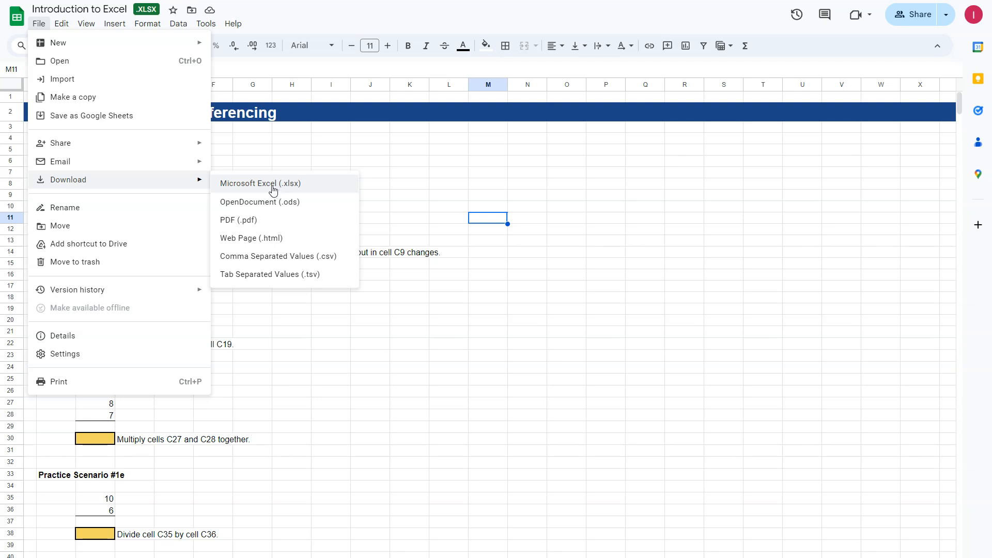
click(273, 191)
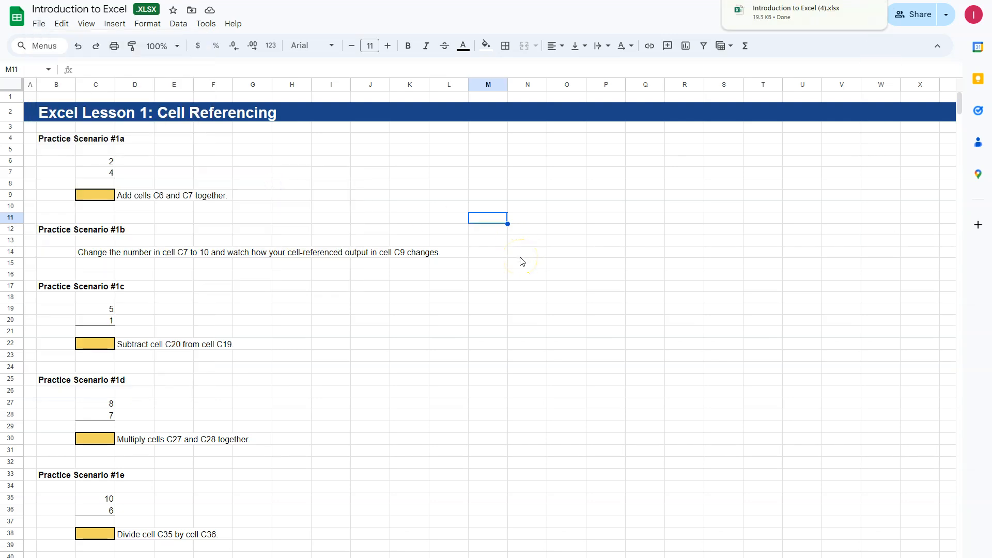
click(734, 15)
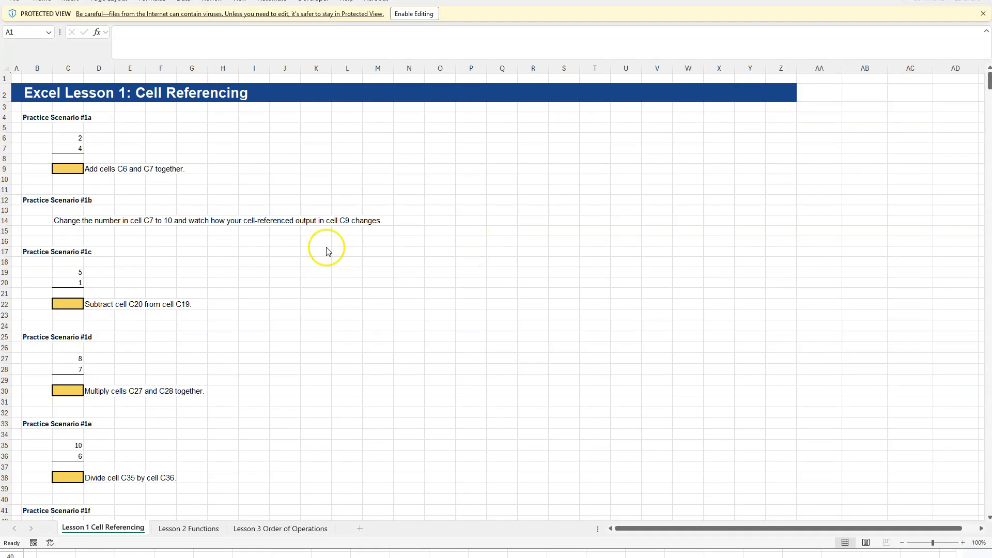
drag(738, 0, 739, 13)
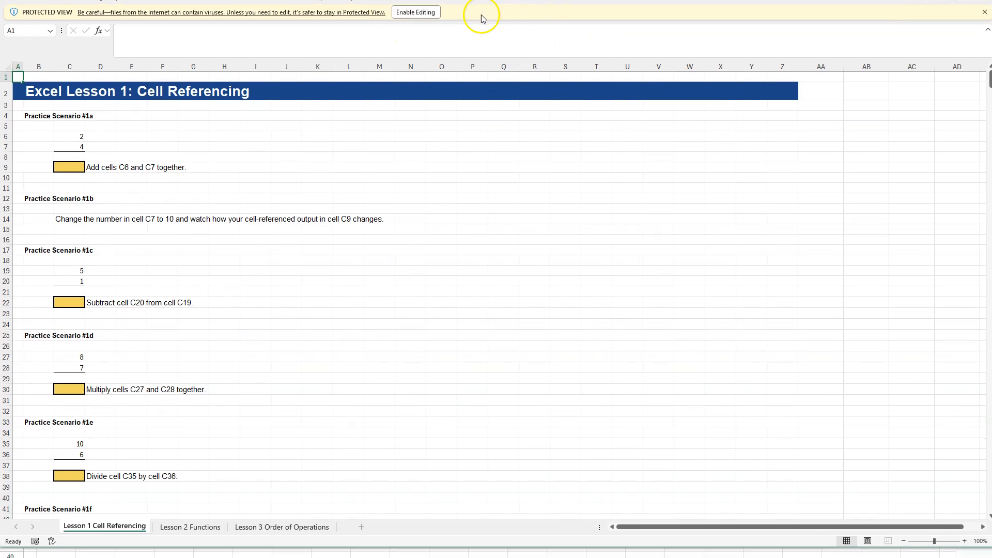
click(416, 25)
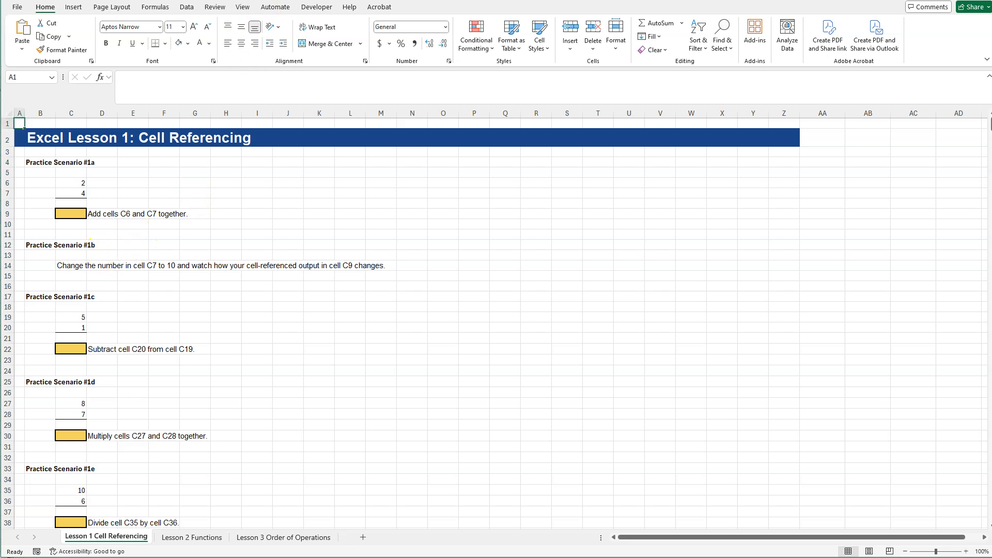
Enlarge the Lesson 1 Cell Referencing sheet to 160% and bring Practice Scenario #1a into view.
click(265, 327)
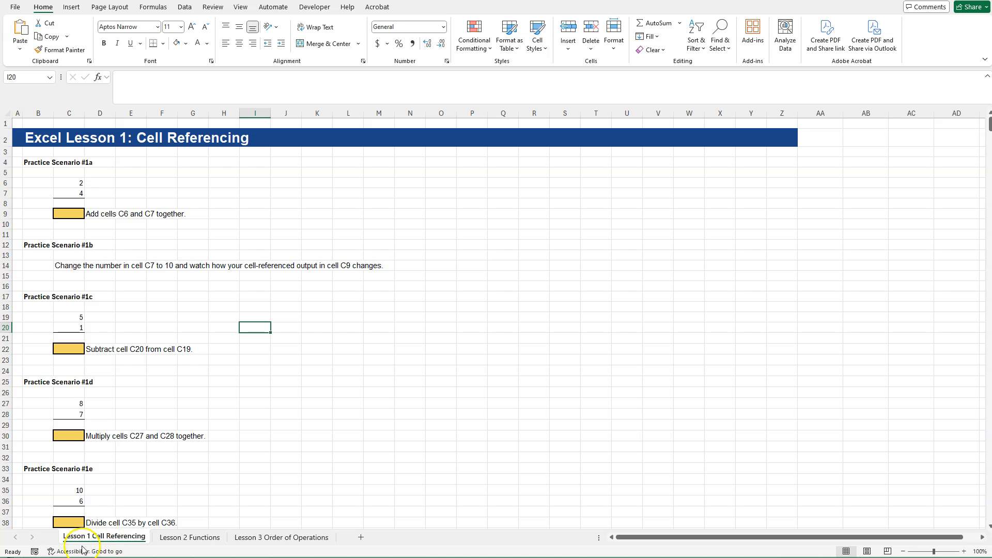
click(63, 214)
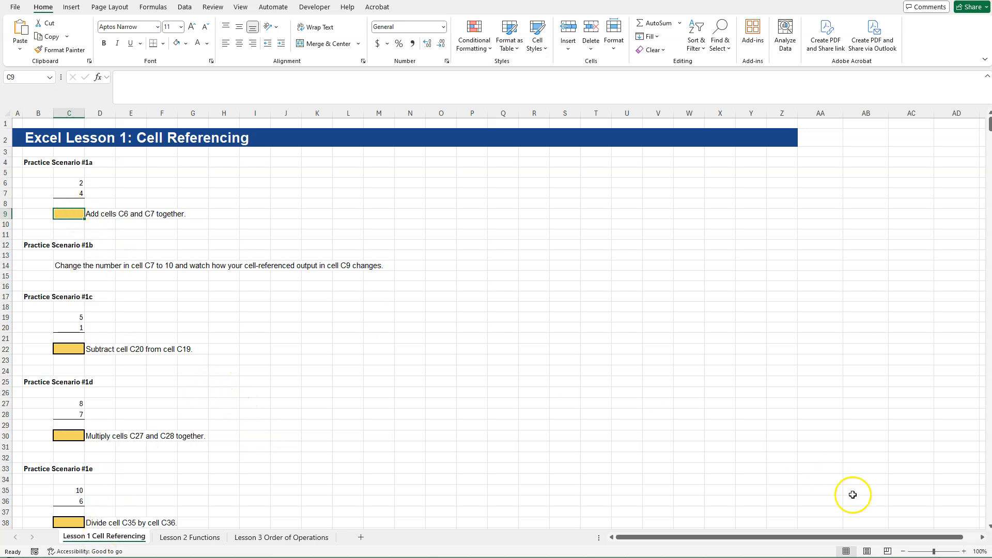
click(964, 552)
click(964, 551)
click(964, 551)
click(964, 552)
click(964, 552)
click(964, 551)
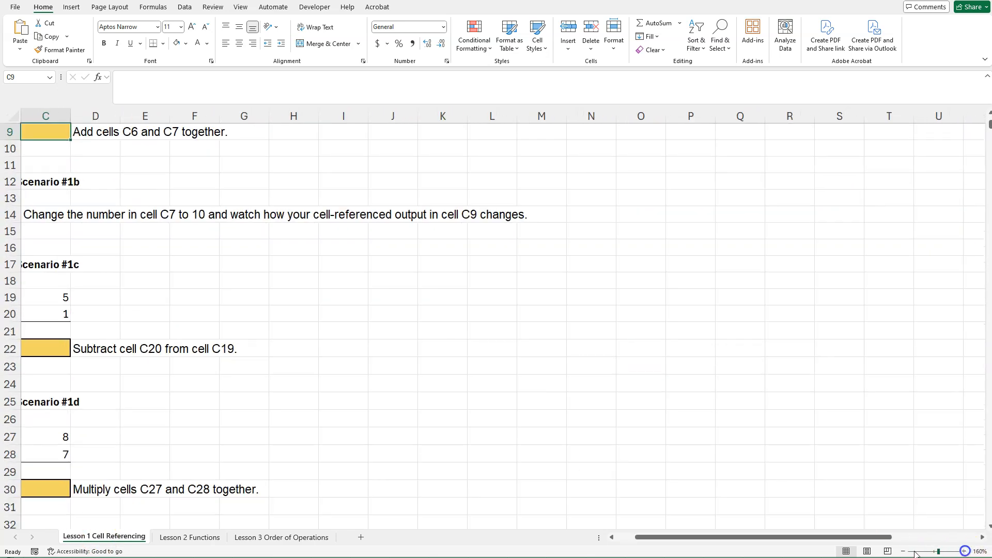
click(556, 537)
scroll(268, 354, up, 3)
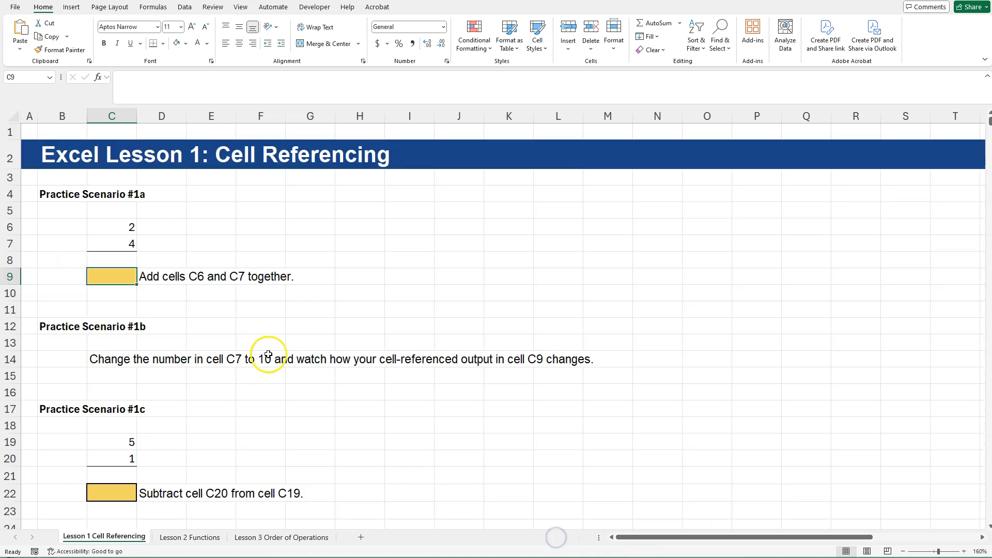
Examine the input cells C6 and C7, the answer cell C9 and its instruction in Practice Scenario #1a.
click(225, 177)
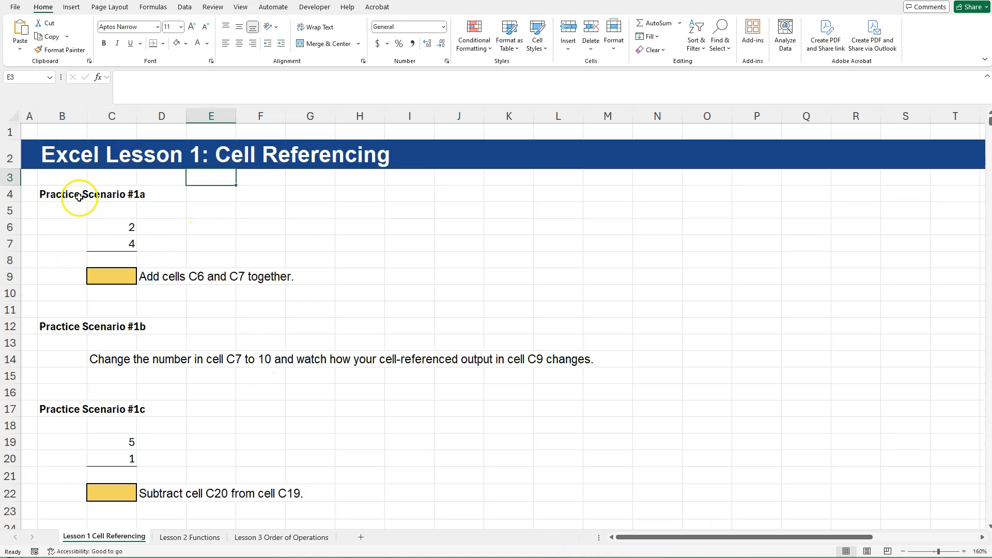
click(129, 228)
click(125, 245)
click(151, 283)
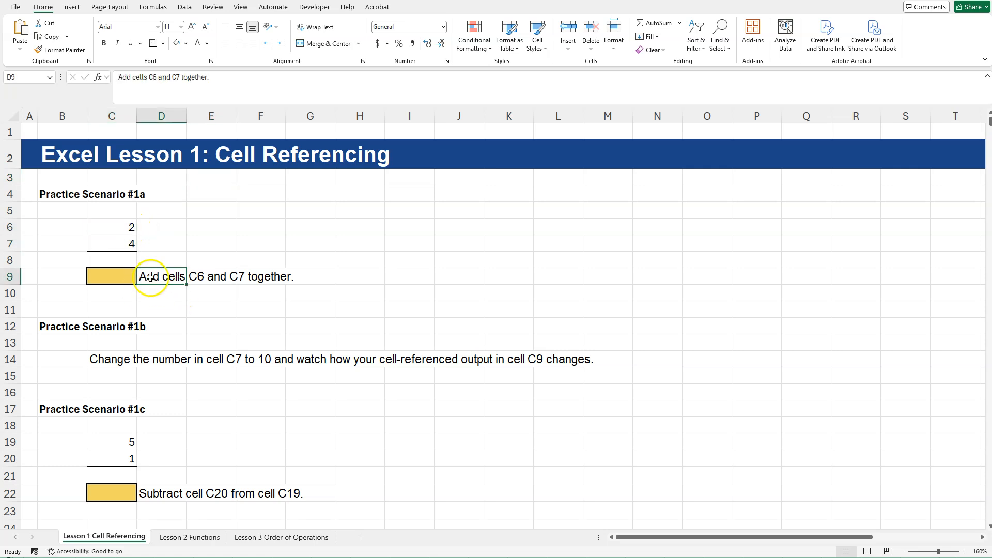
click(123, 243)
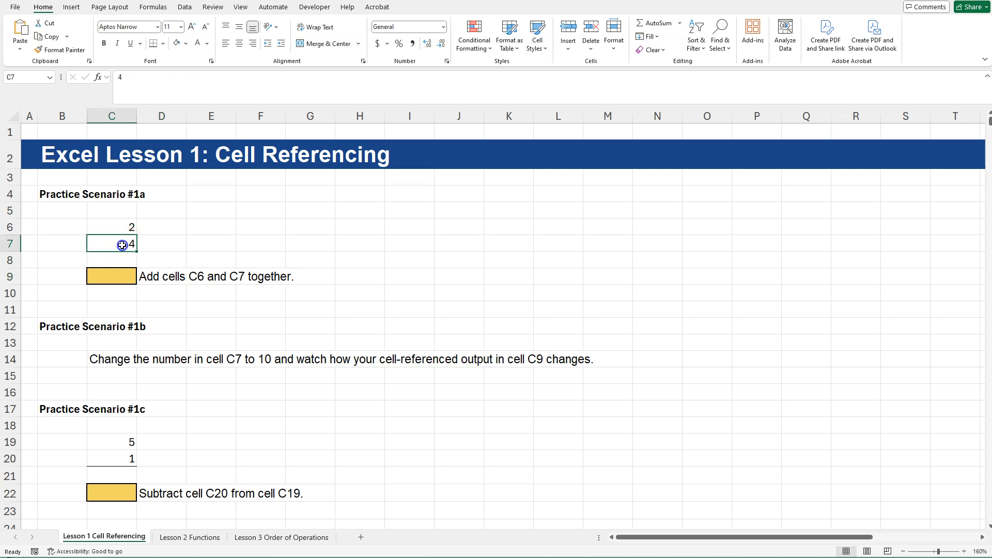
click(117, 273)
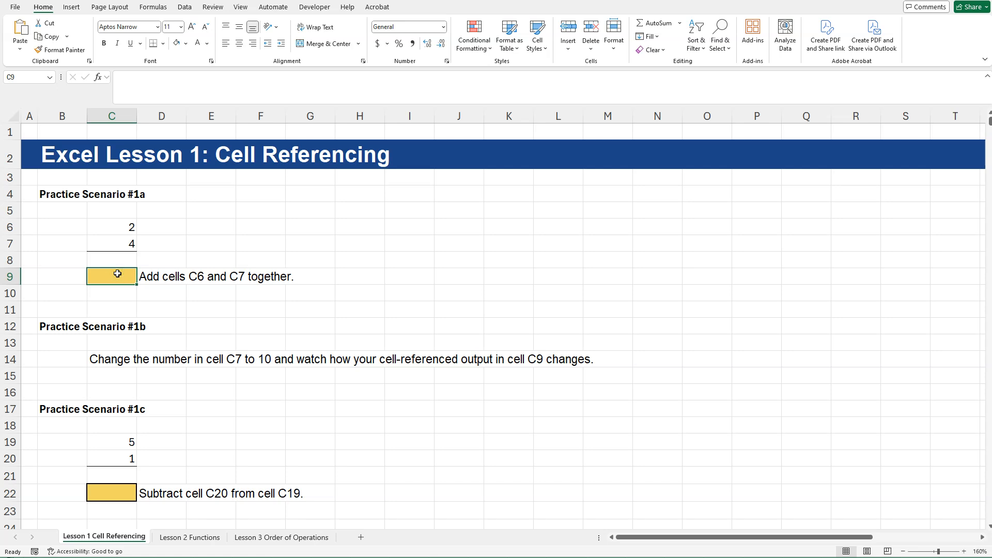
drag(115, 228, 115, 243)
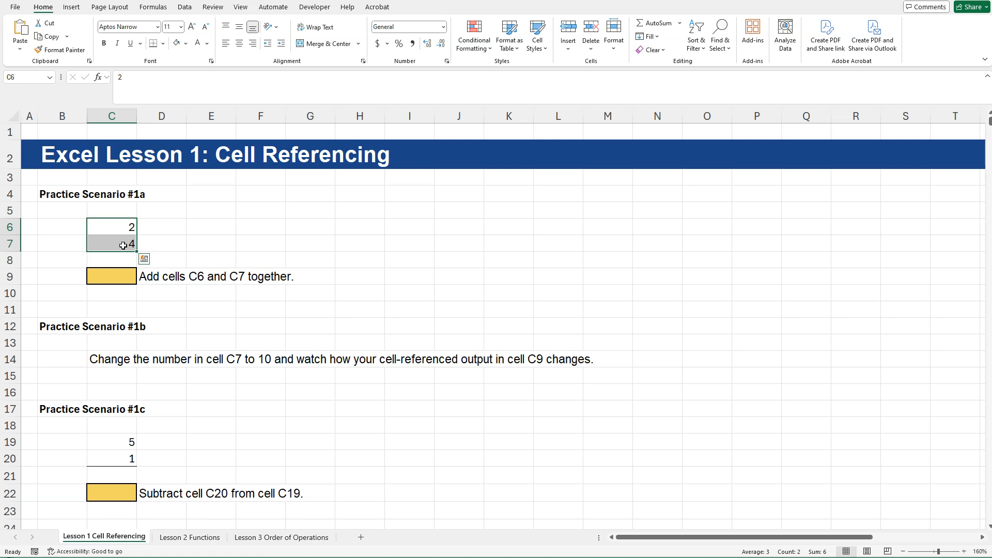
Enter the hard-coded formula =2+4 in cell C9.
click(118, 278)
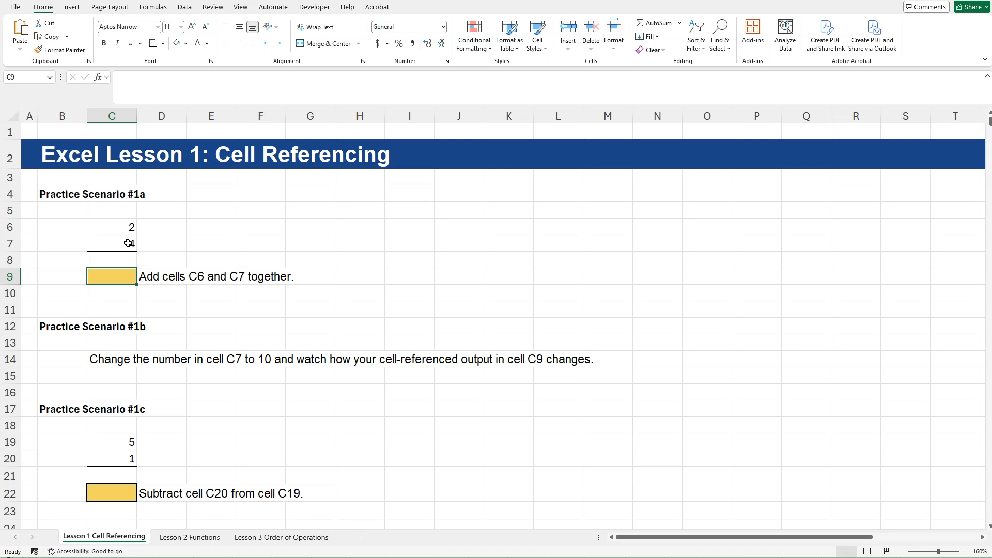
text(=2+4)
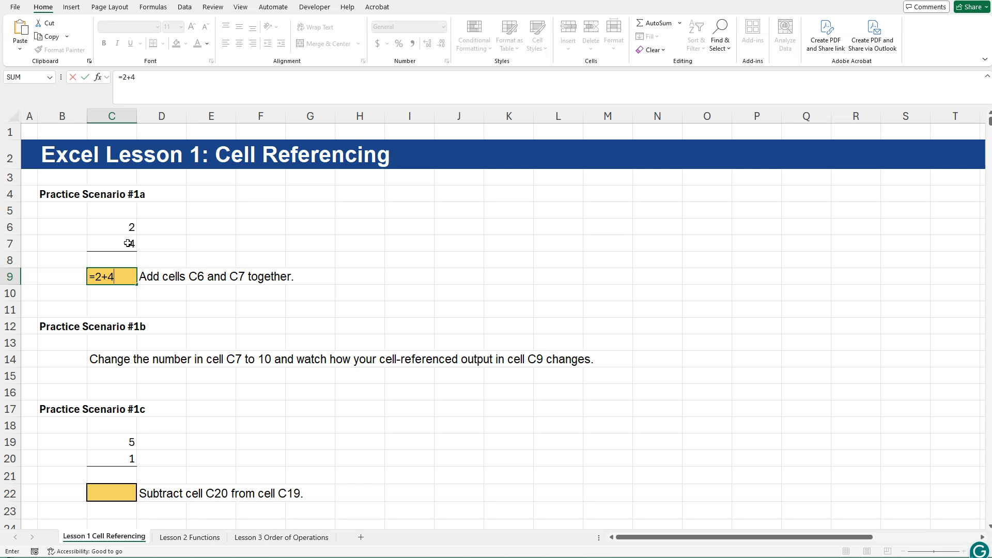
key(Return)
Replace the typed numbers in C9's formula with cell references so that it reads =C6+C7.
click(123, 280)
double_click(123, 281)
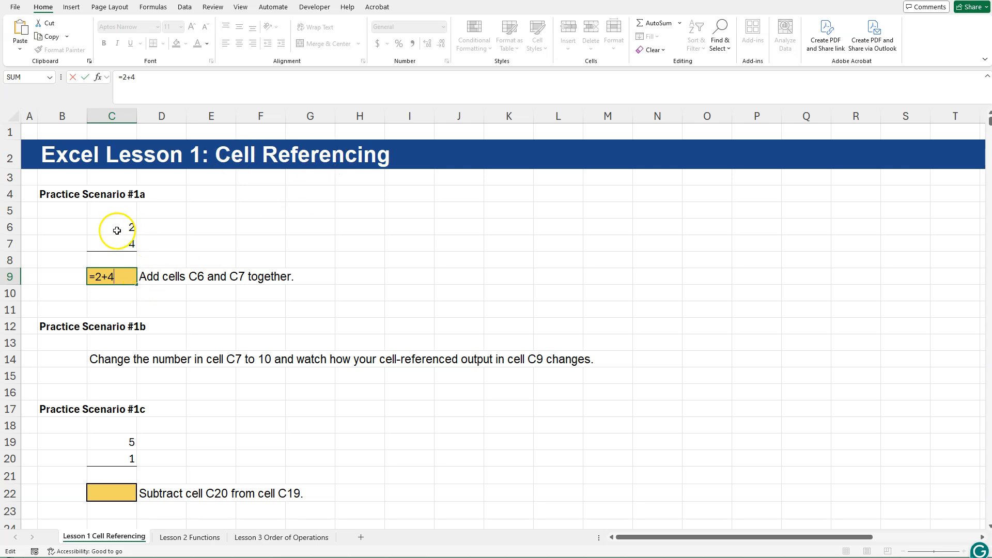
double_click(98, 277)
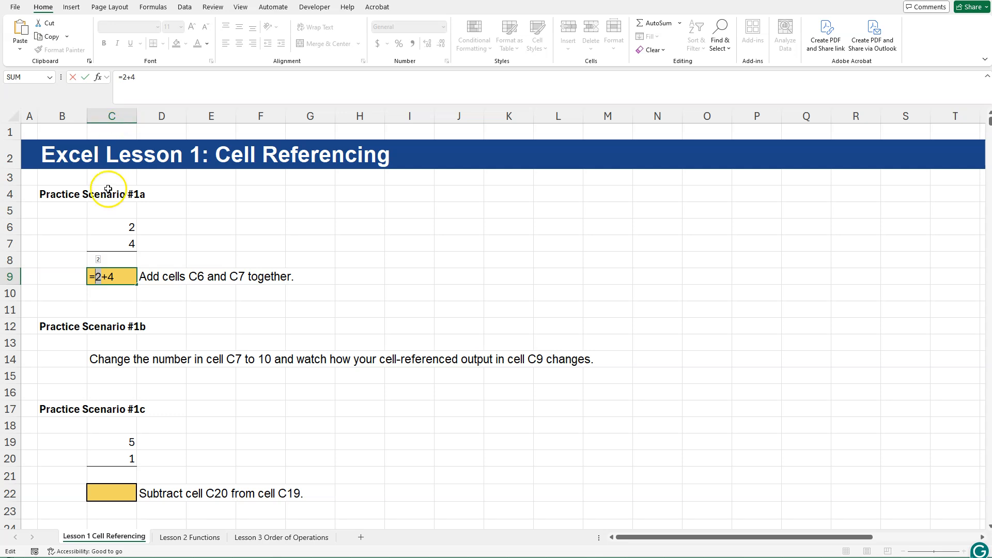
click(101, 227)
click(120, 278)
click(111, 241)
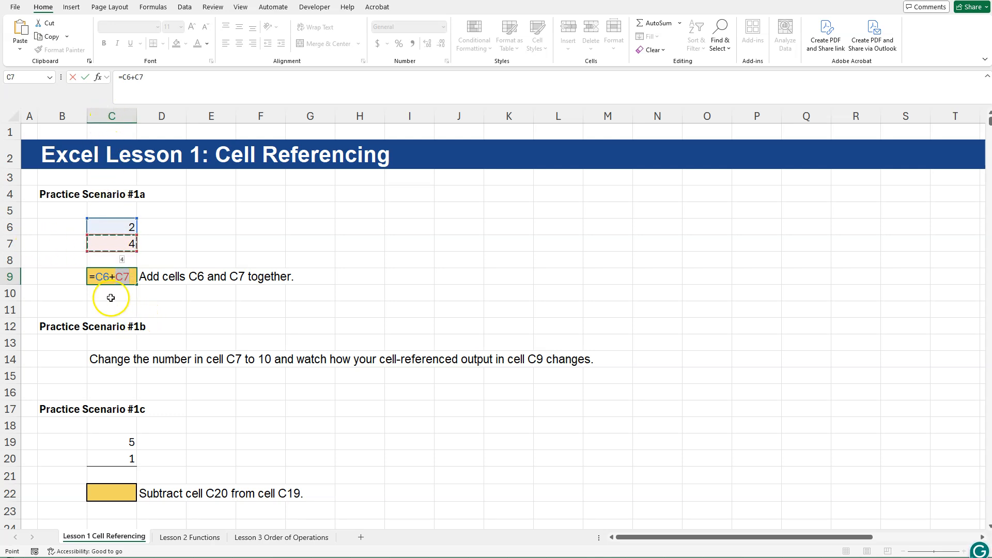
click(93, 279)
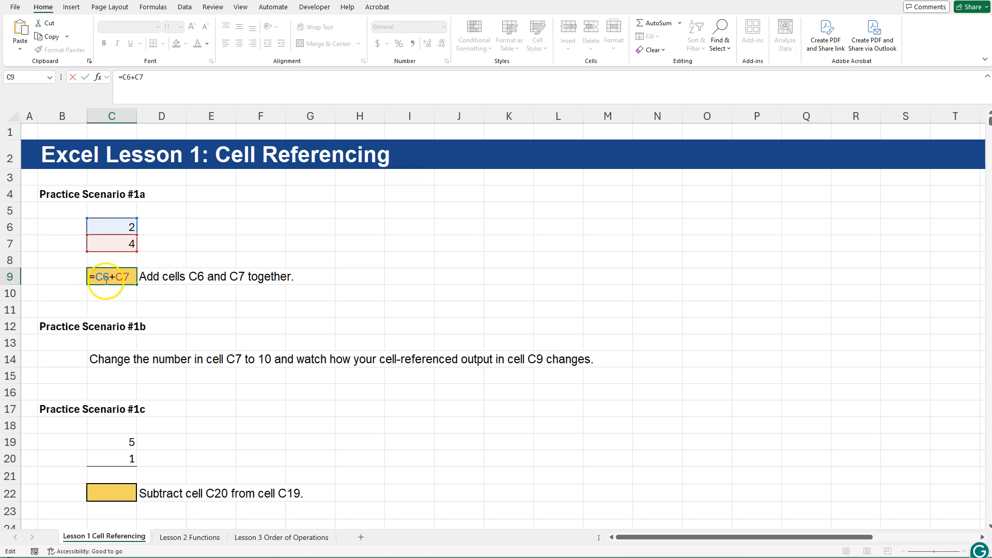
click(130, 279)
key(Return)
click(129, 278)
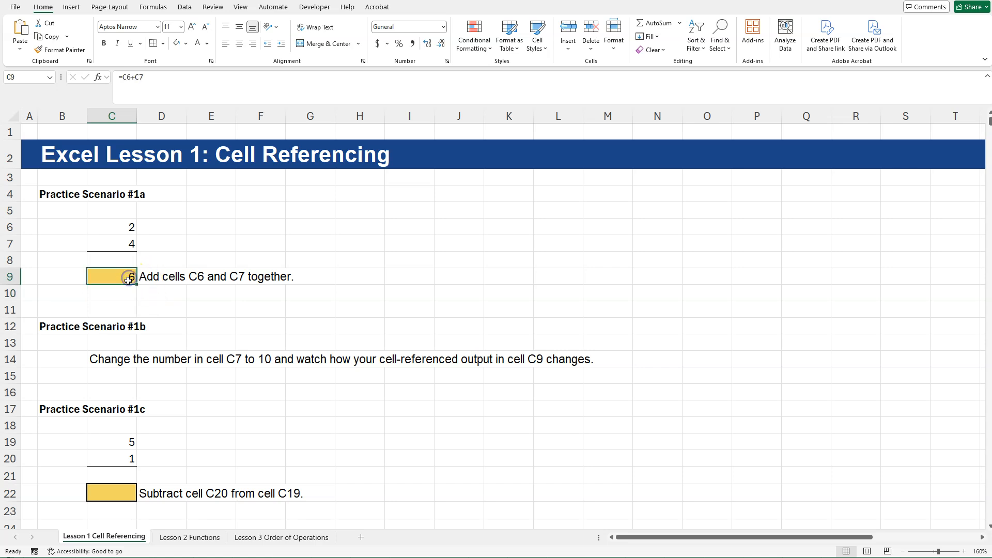
click(115, 276)
Enter 6548 in C6 and 6544986 in C7, and check the sum in C9.
click(115, 233)
text(6548)
key(Return)
text(6544986)
key(Return)
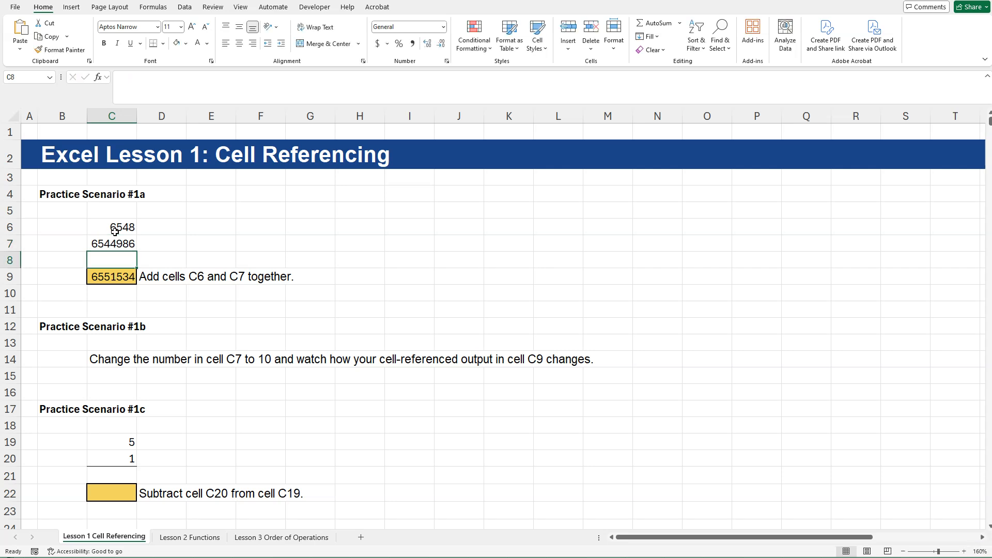
click(121, 277)
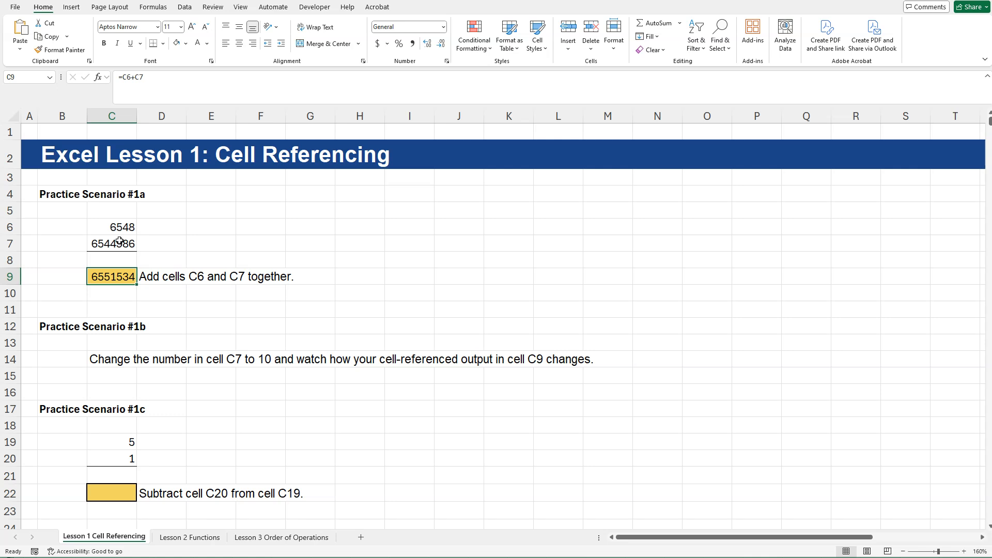
Set cell C7 back to 4 and cell C6 back to 2.
drag(119, 240, 116, 226)
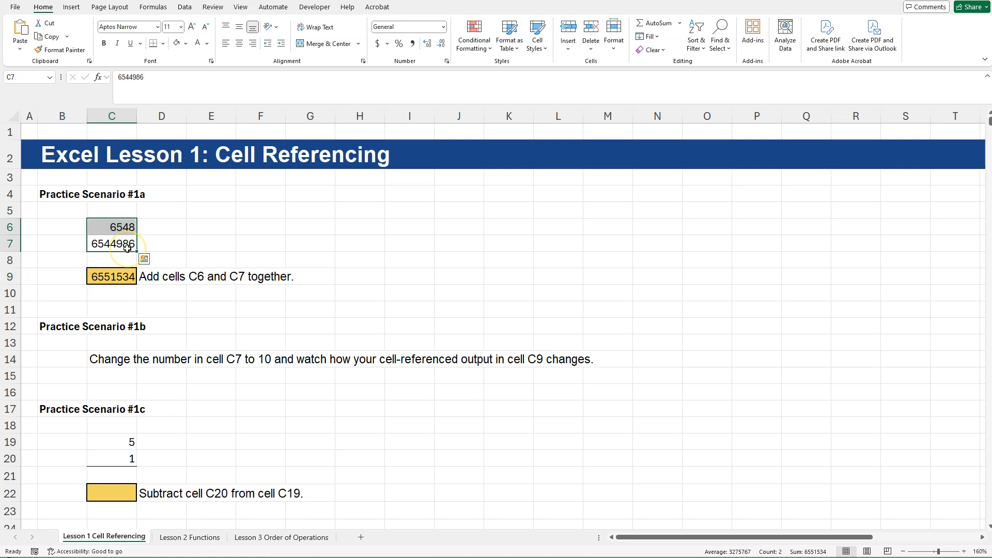
text(4)
key(Return)
text(2)
click(127, 249)
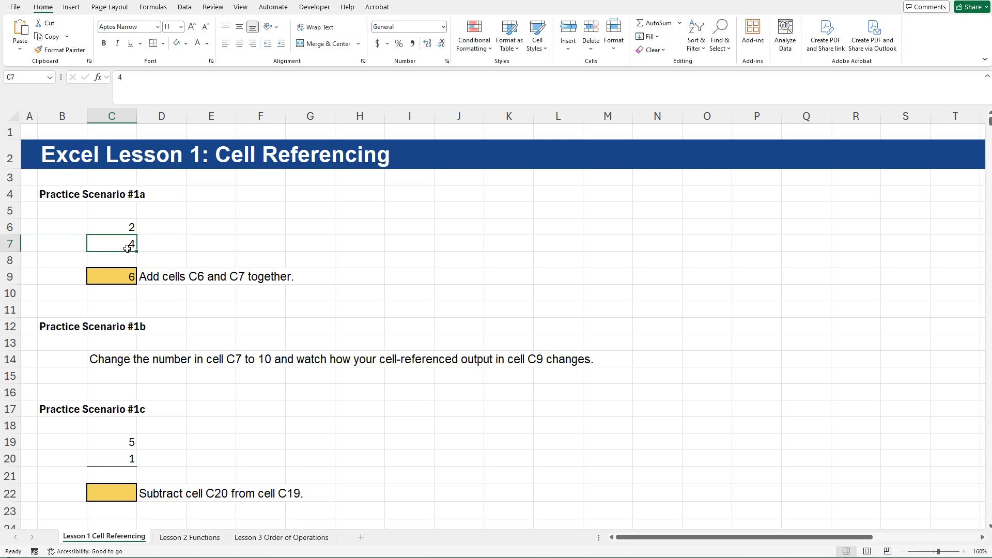
Change cell C7 to 10 for Practice Scenario #1b and undo that change.
click(150, 293)
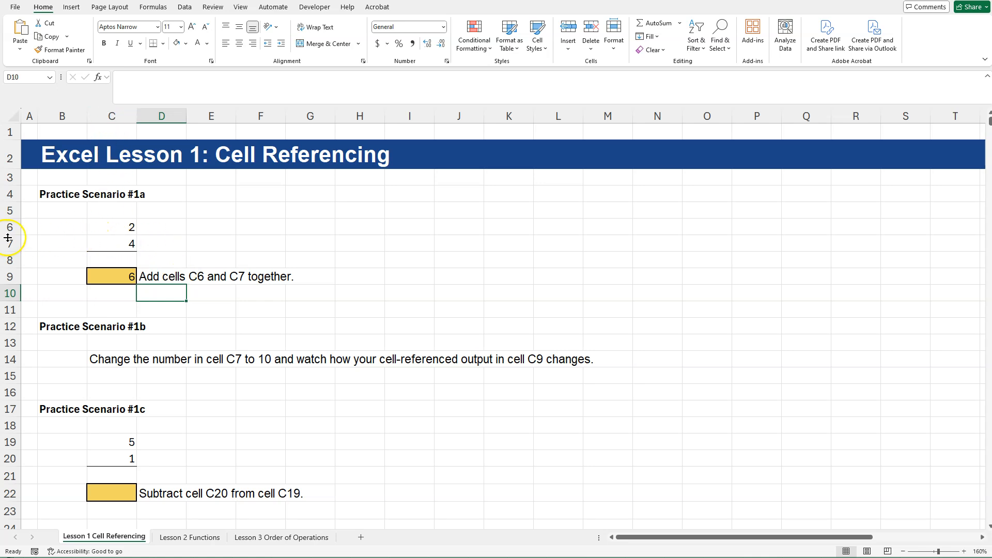
click(124, 241)
text(10)
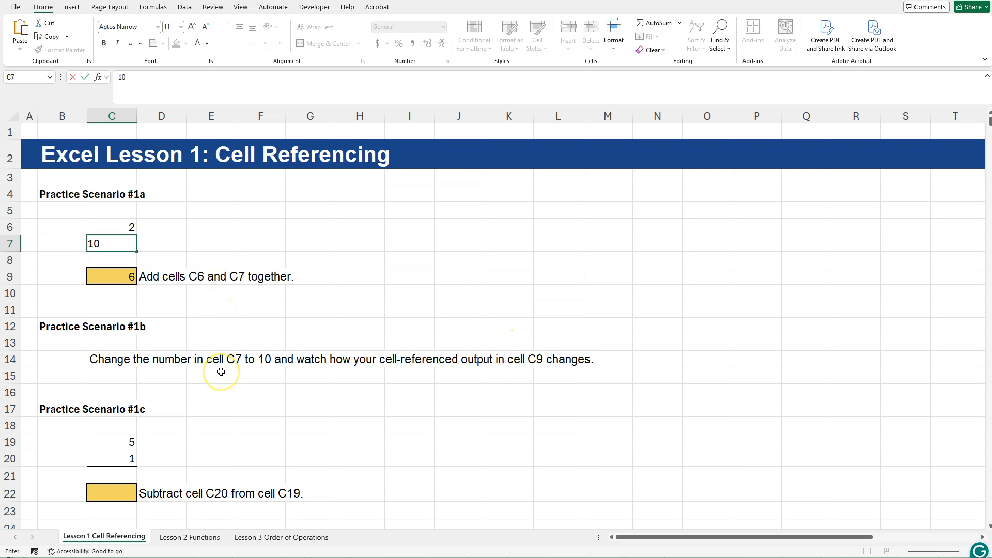
key(Return)
key(ctrl+z)
Select cell C7 in Practice Scenario #1a to check what it contains.
click(268, 344)
click(270, 428)
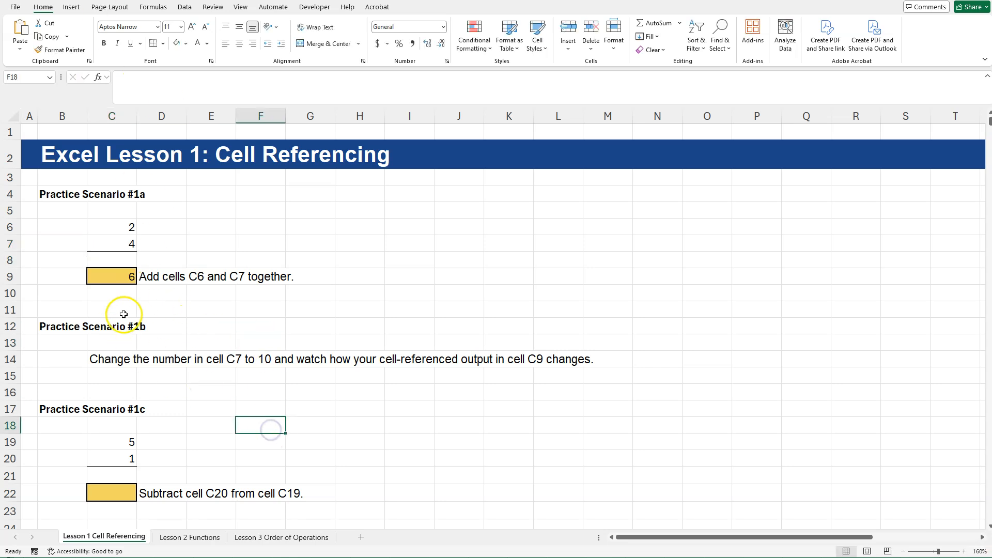
click(111, 243)
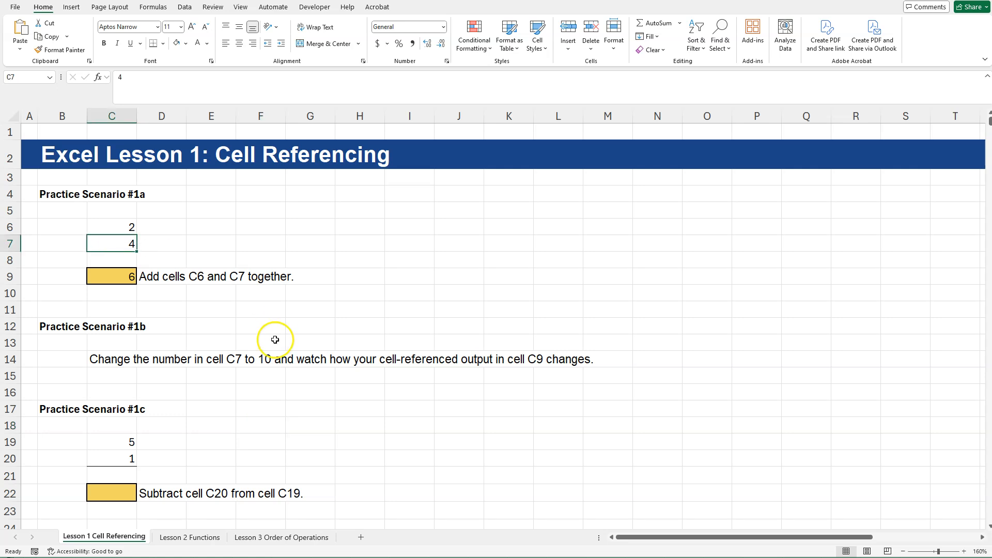
Edit the existing contents of cell C7 to 10 in the formula bar and undo the edit.
double_click(135, 82)
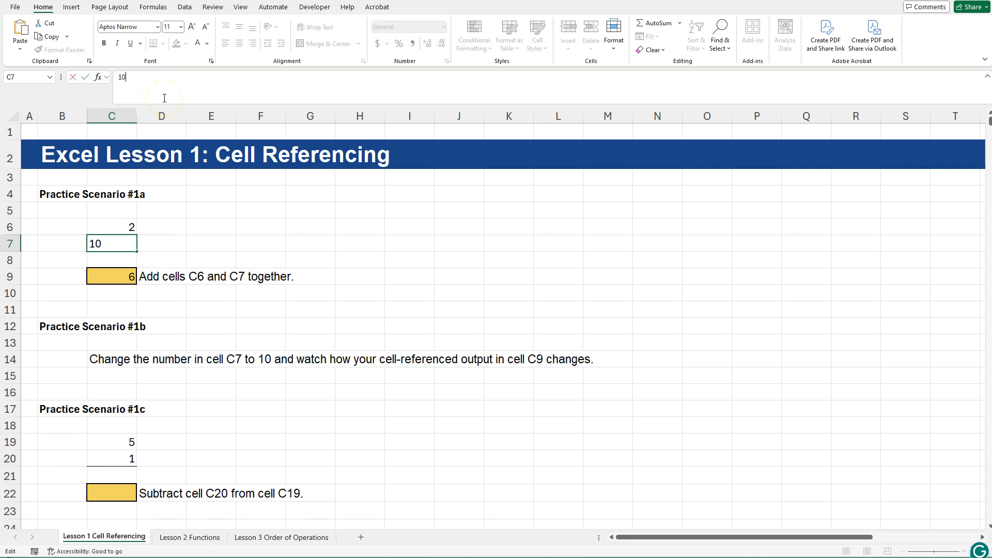
key(Return)
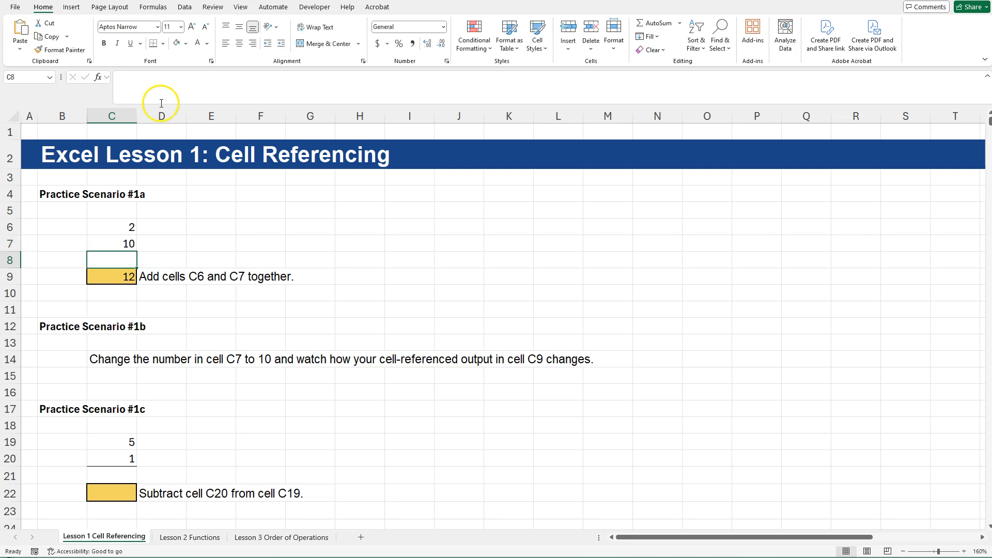
key(ctrl+z)
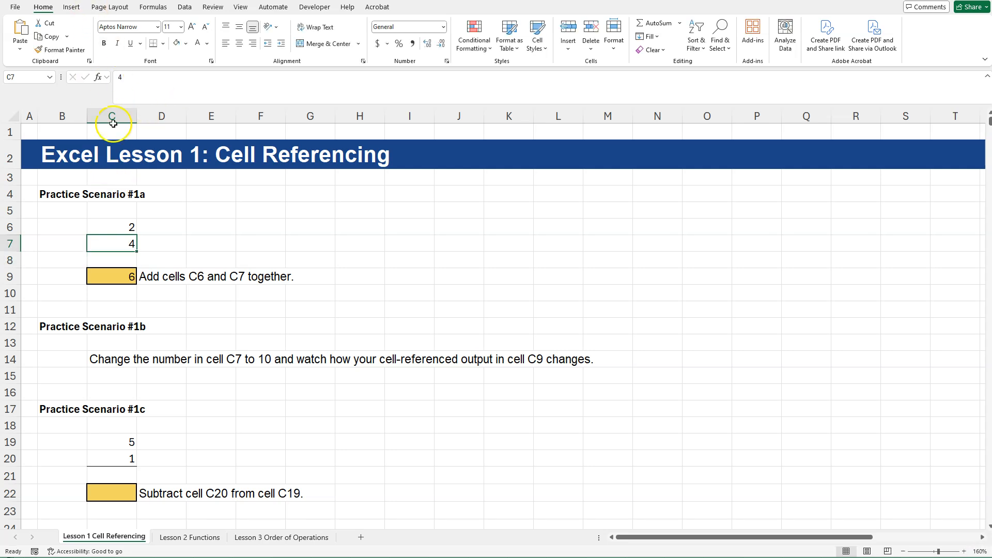
Overwrite the selected cell C7 directly with 10 and undo that entry.
click(104, 245)
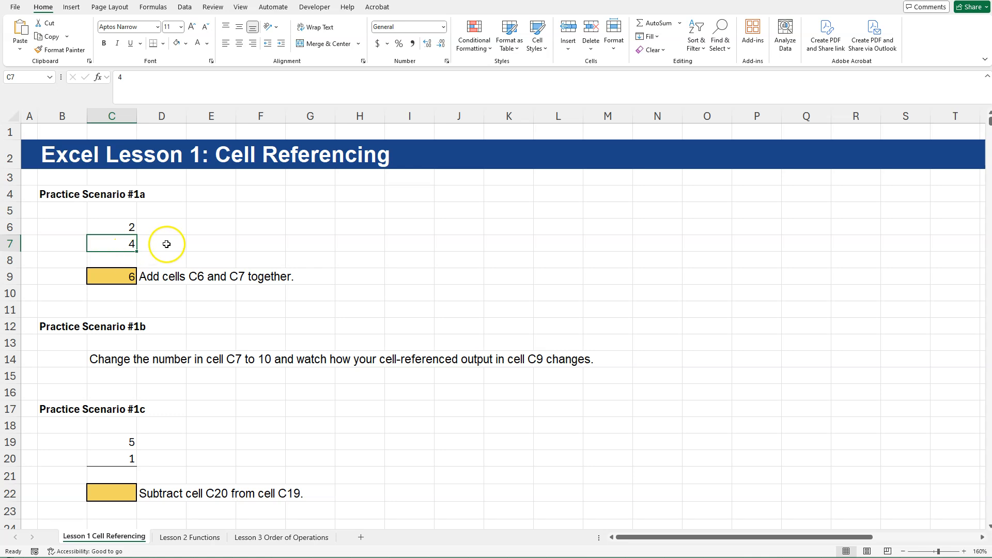
click(326, 245)
click(100, 245)
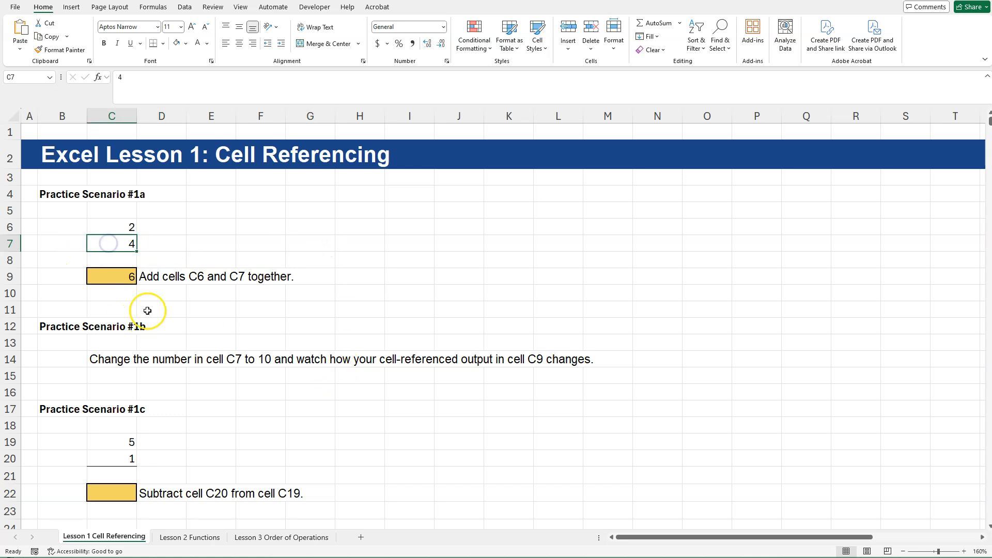
text(10)
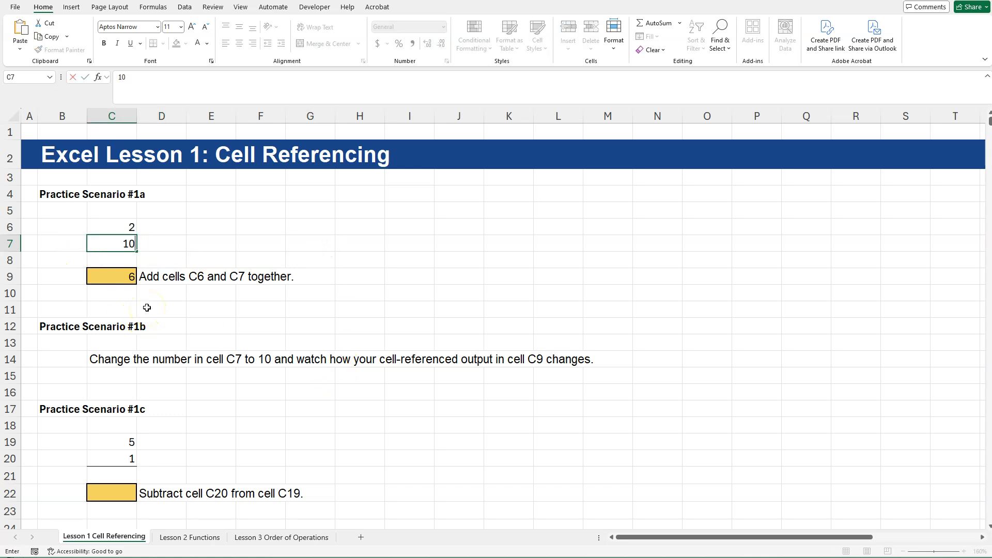
key(Return)
click(110, 268)
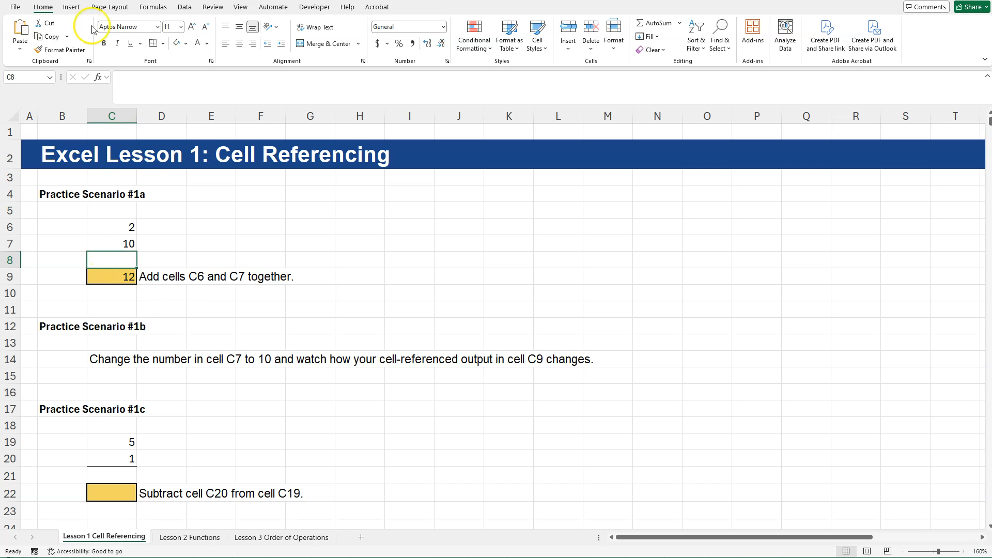
key(ctrl+z)
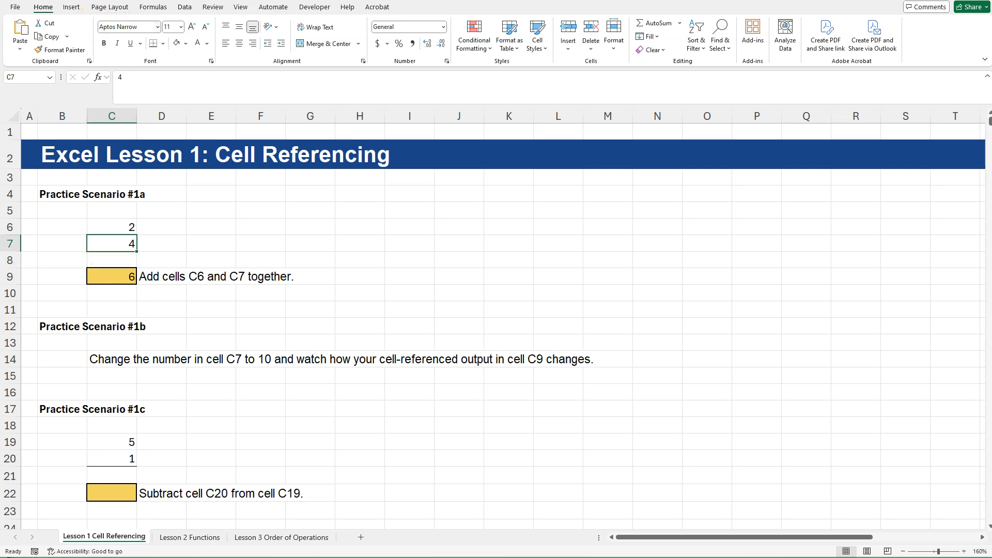
Edit the number inside cell C7 to 10 to complete Practice Scenario #1b.
double_click(115, 244)
drag(131, 243, 140, 243)
text(10)
key(Return)
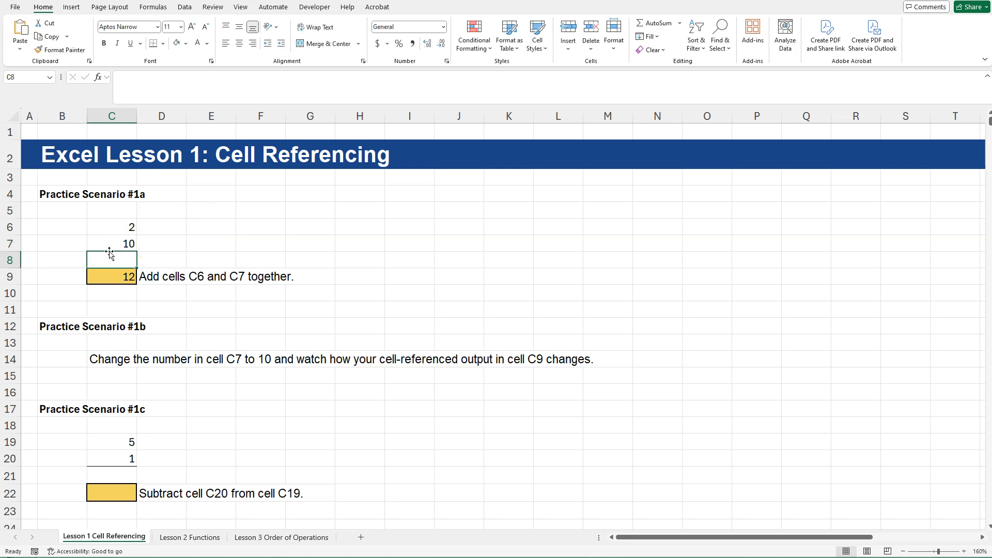
click(116, 243)
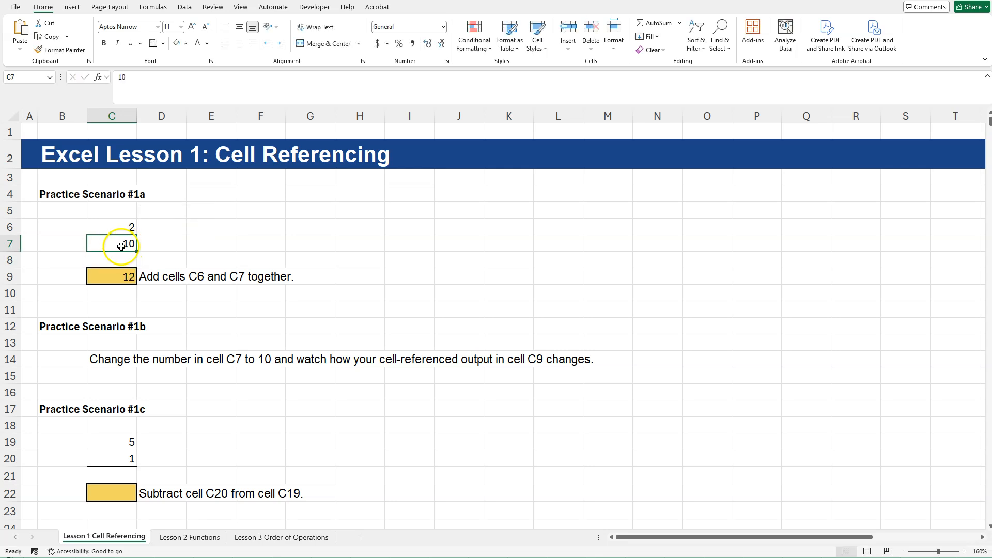
Inspect the formula in cell C9 to see how it references cells C6 and C7, leaving it as =C6+C7.
click(126, 275)
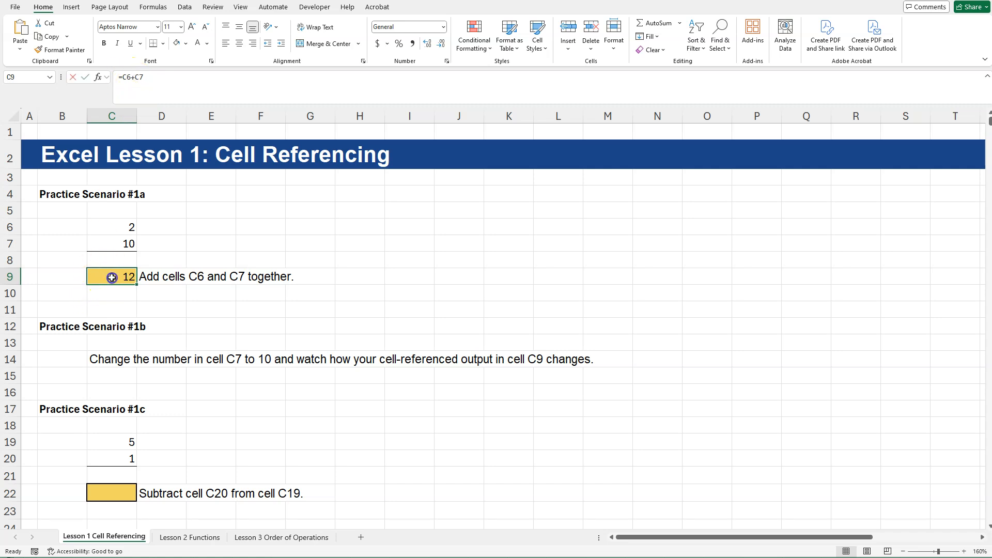
double_click(112, 278)
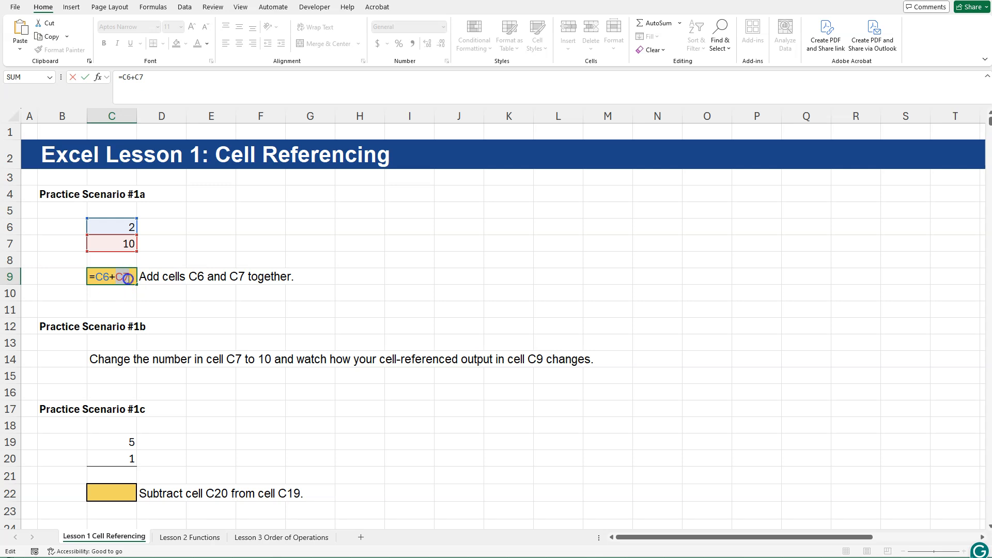
click(121, 244)
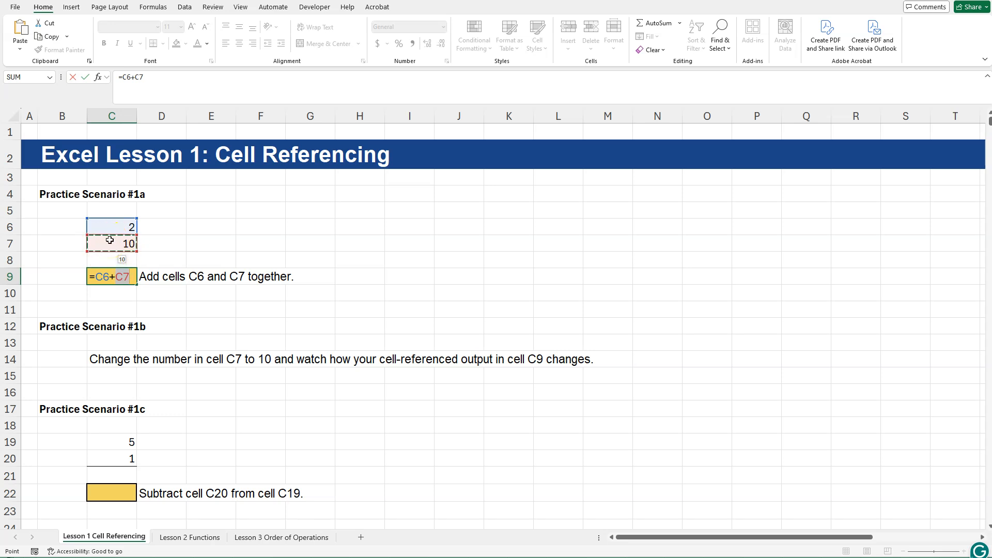
key(Return)
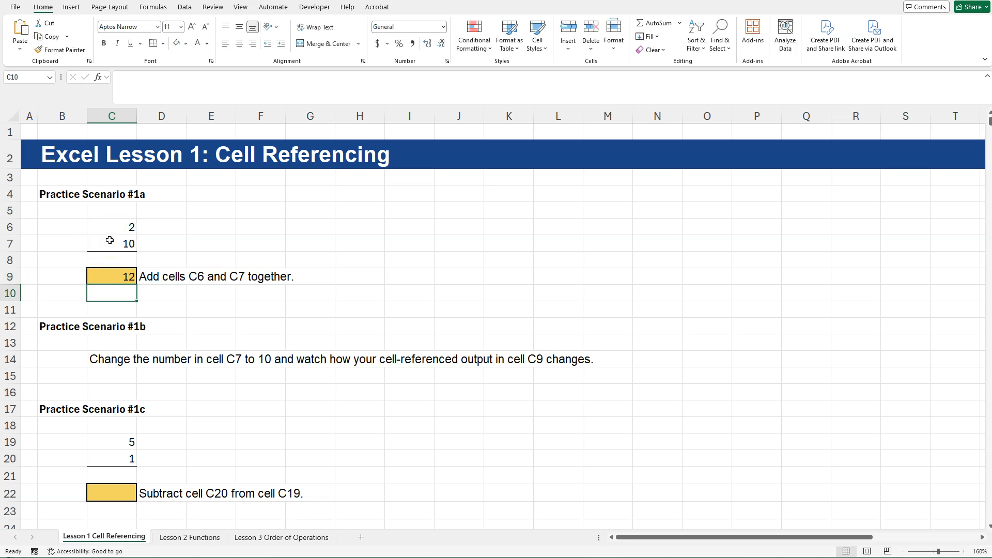
double_click(118, 273)
click(127, 275)
click(458, 223)
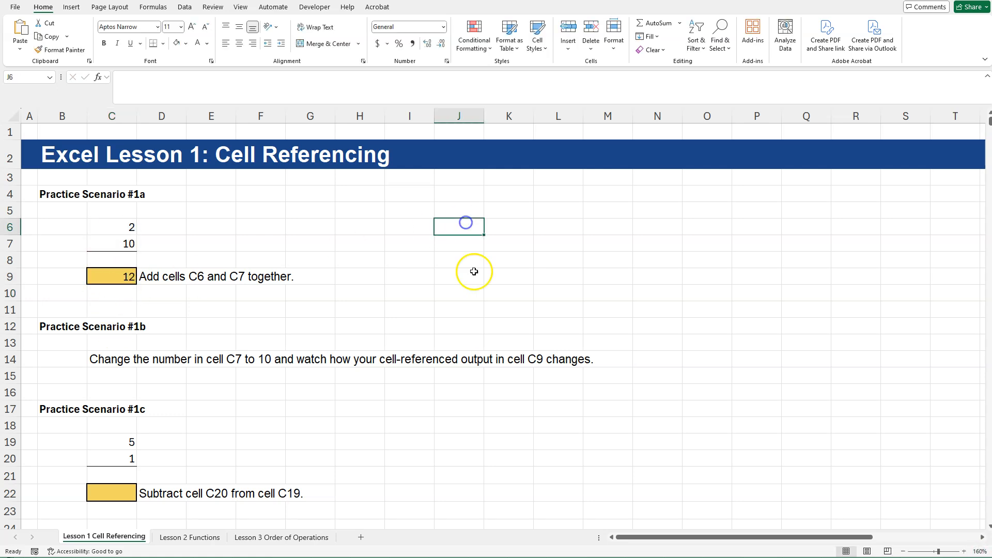
double_click(124, 276)
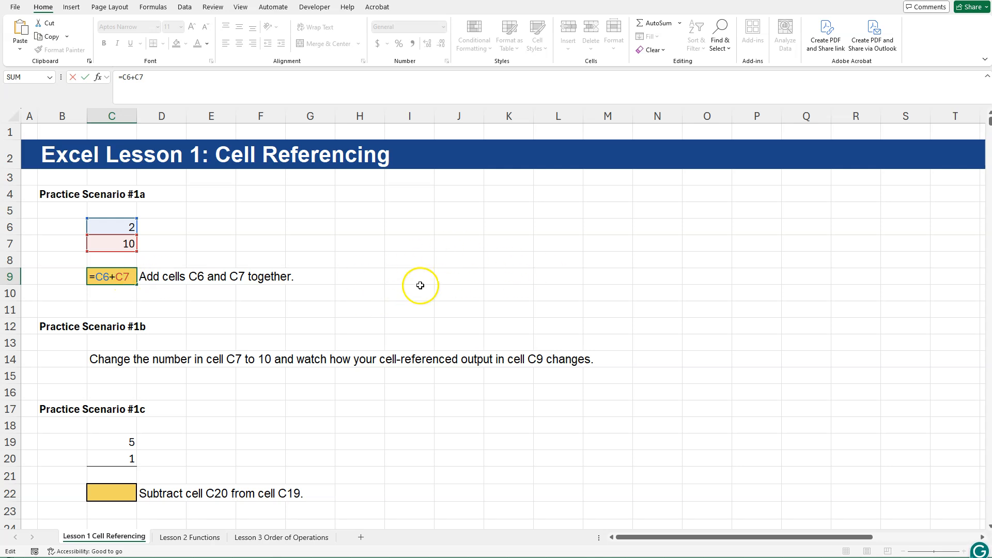
key(Return)
click(127, 275)
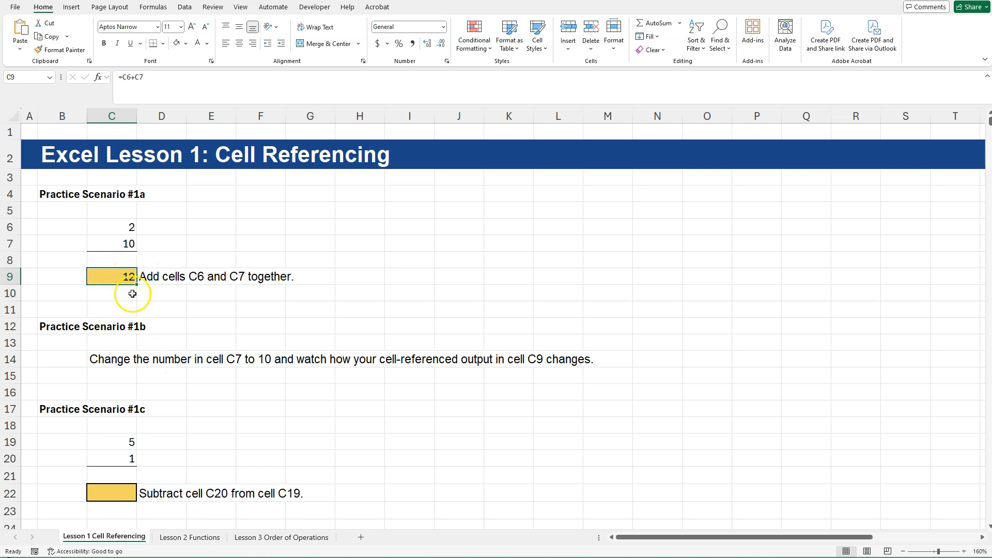
Enter the formula =C19-C20 in cell C22 for Practice Scenario #1c.
click(155, 327)
scroll(308, 337, down, 2)
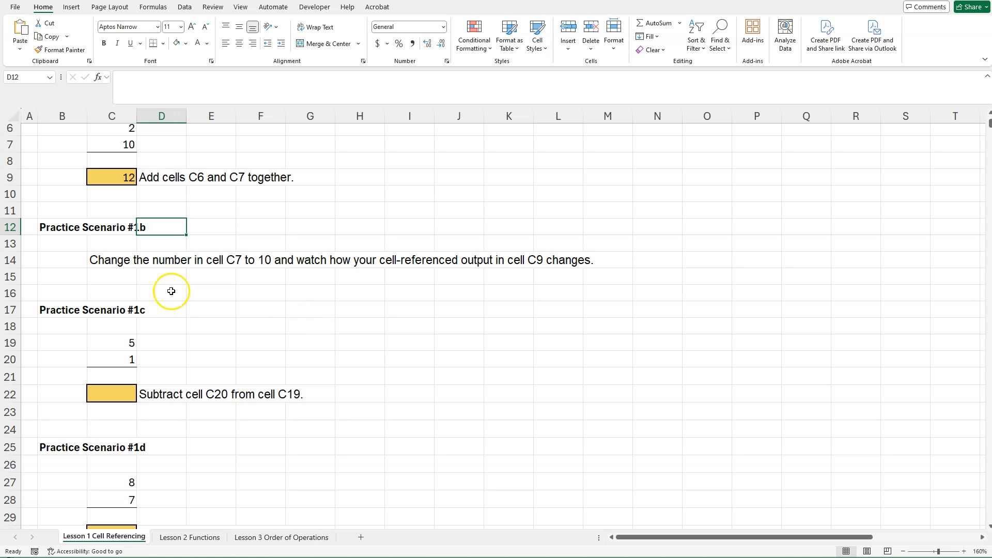
scroll(112, 281, down, 1)
click(124, 353)
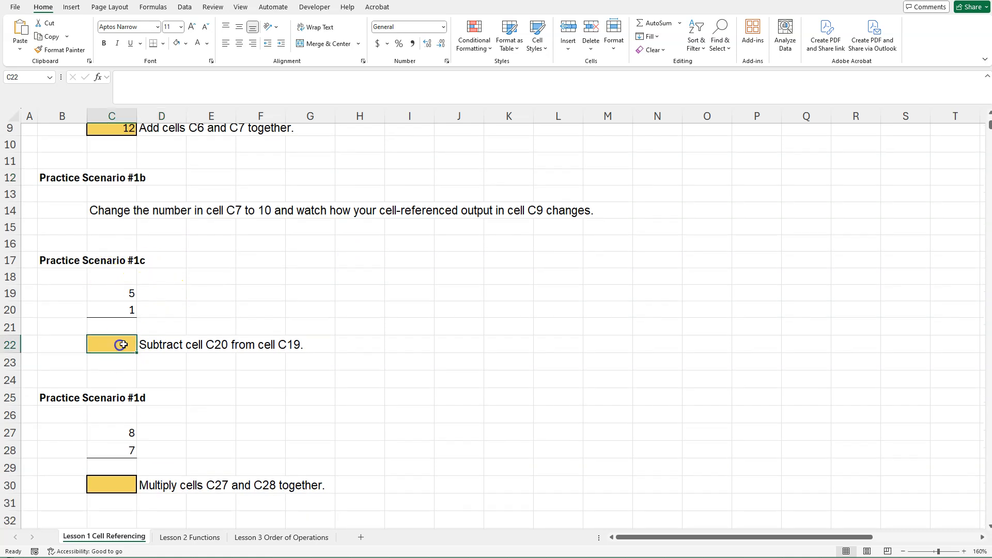
click(127, 308)
click(122, 290)
click(124, 345)
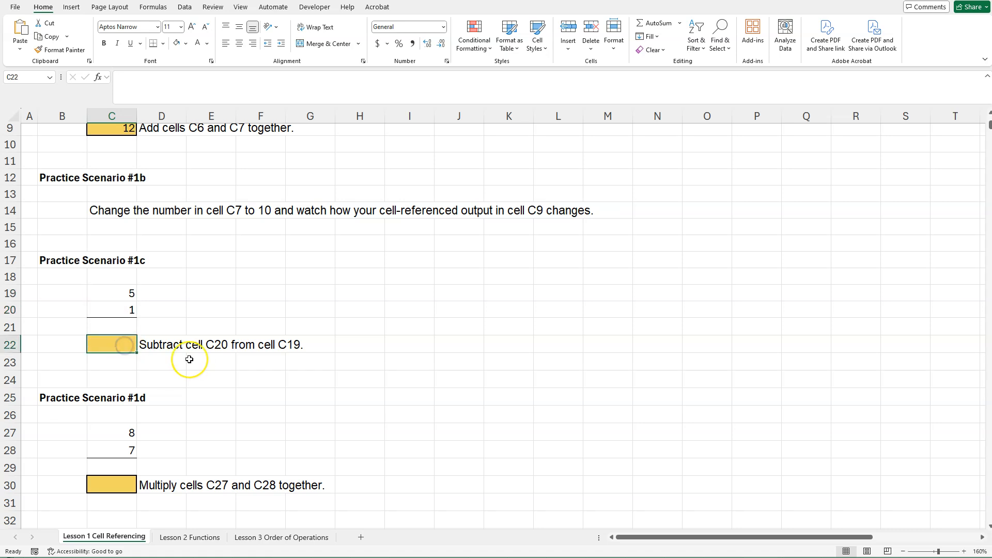
text(=)
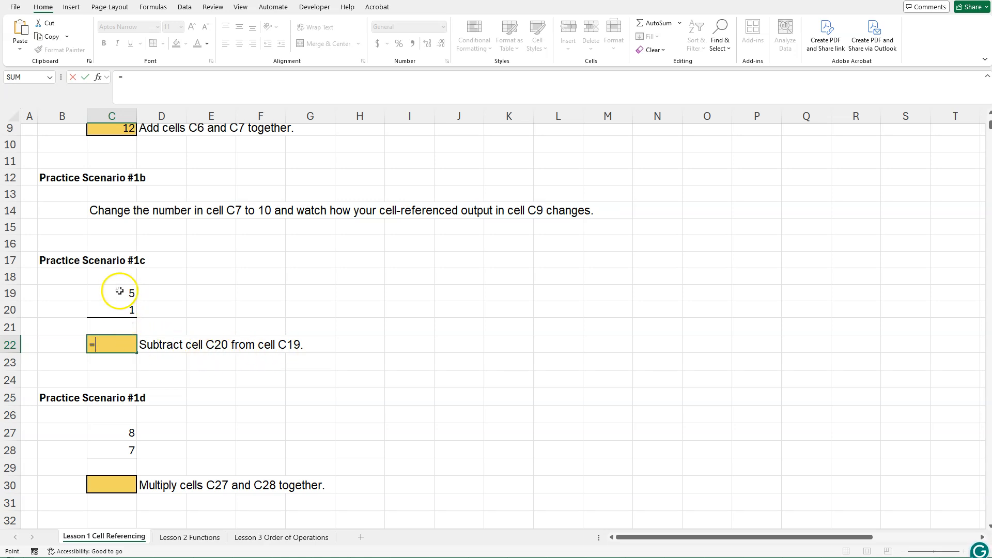
click(120, 291)
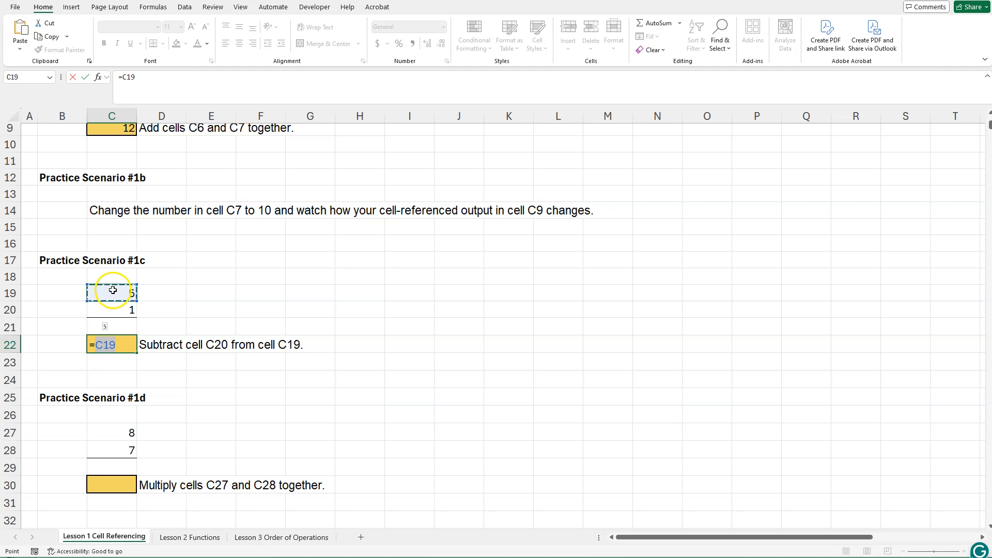
text(-)
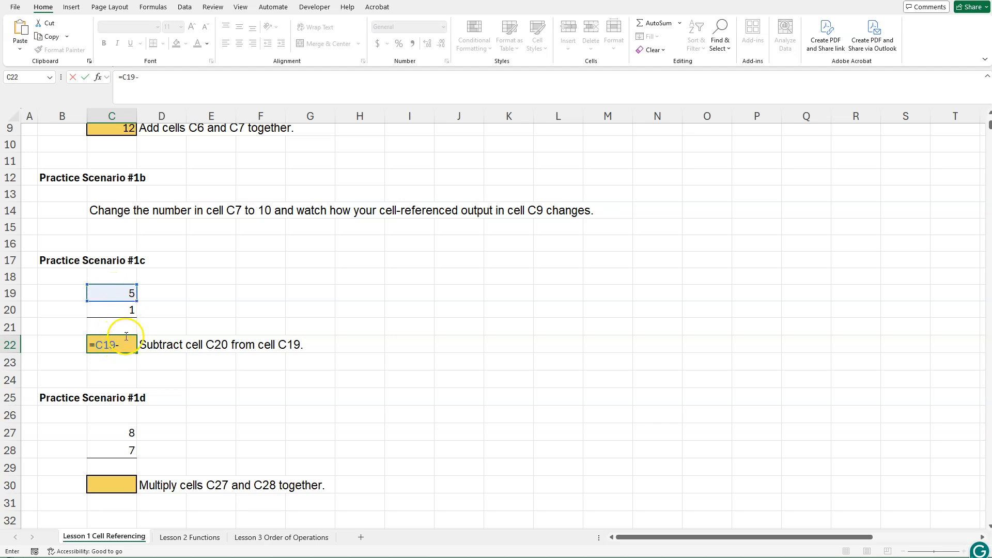
click(127, 310)
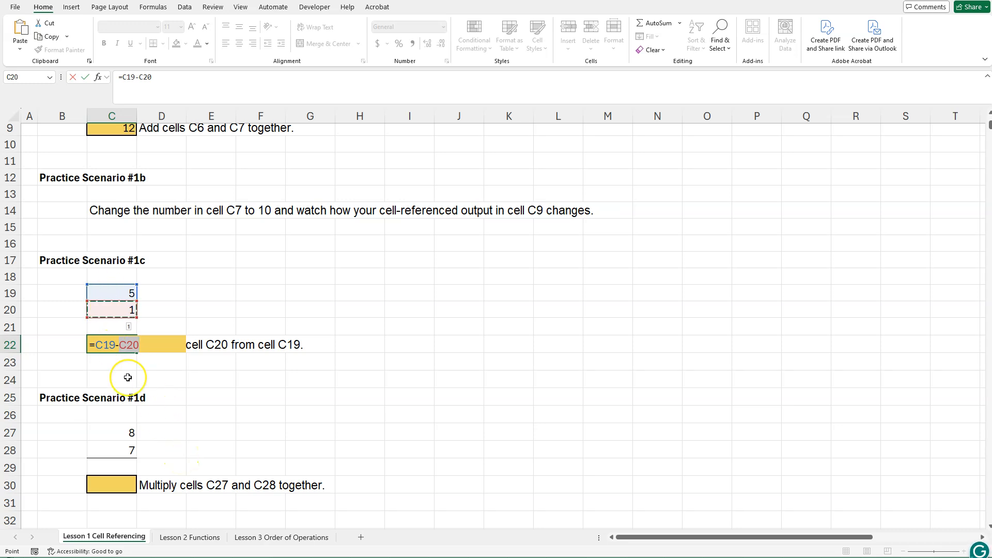
key(Return)
Test the subtraction by setting cell C20 to 498, check cell C22, and undo the change.
click(122, 310)
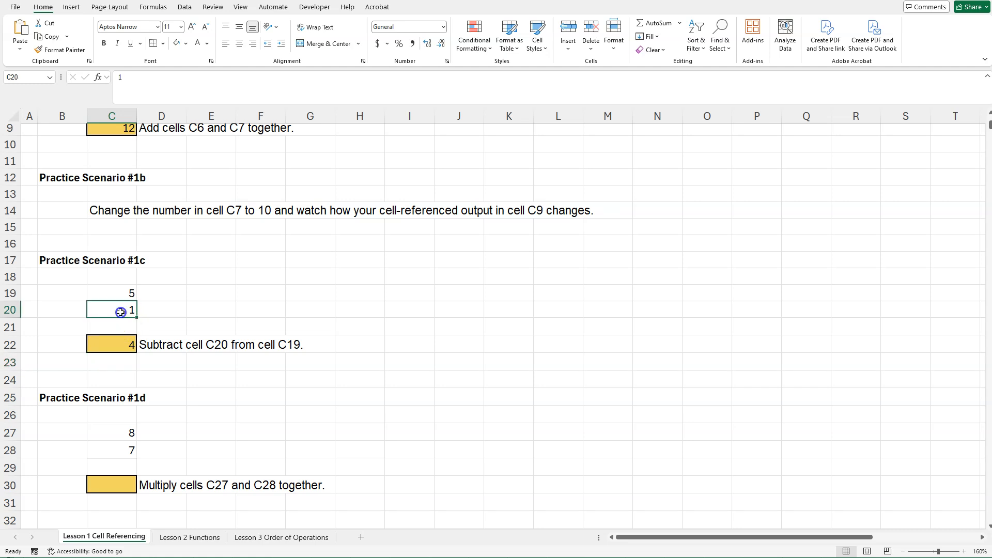
text(+9)
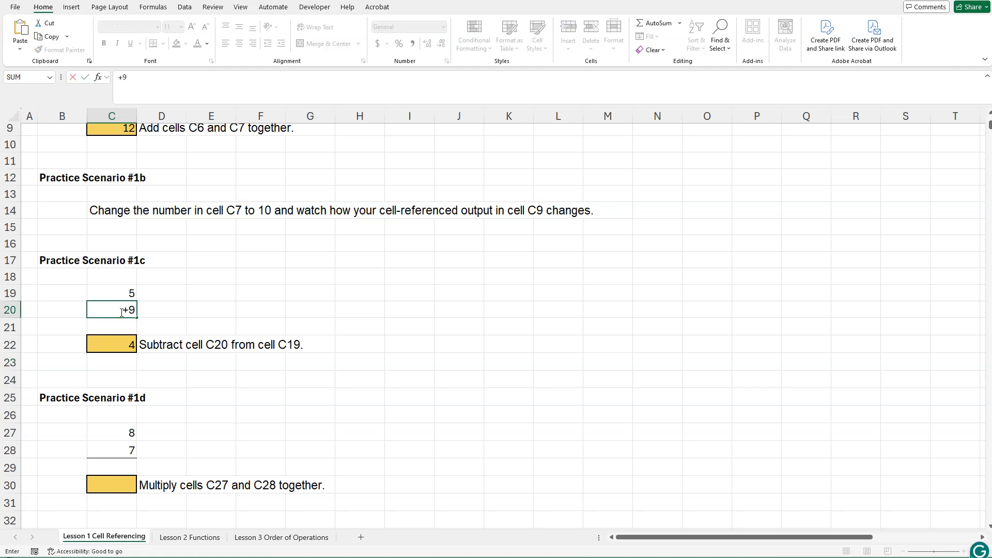
text(498)
key(Return)
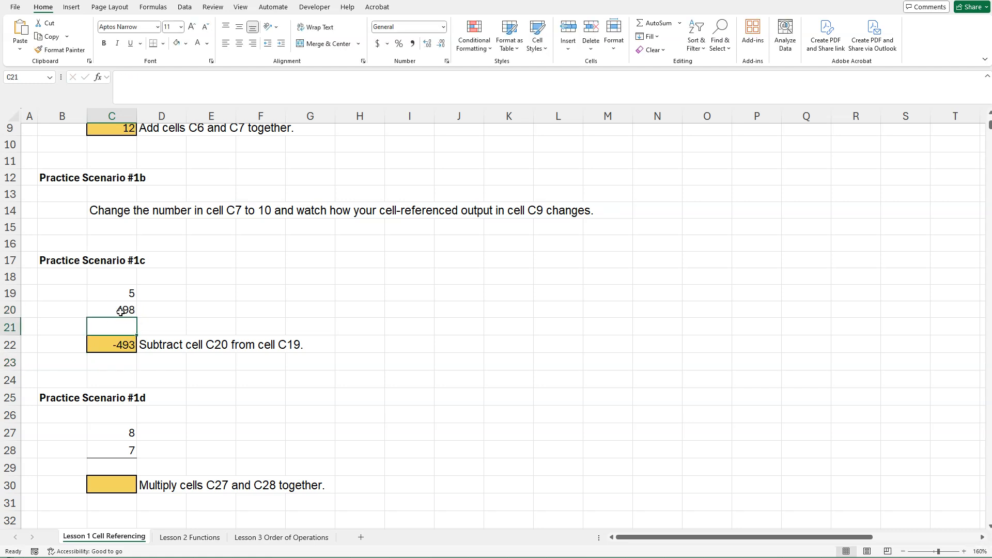
click(126, 345)
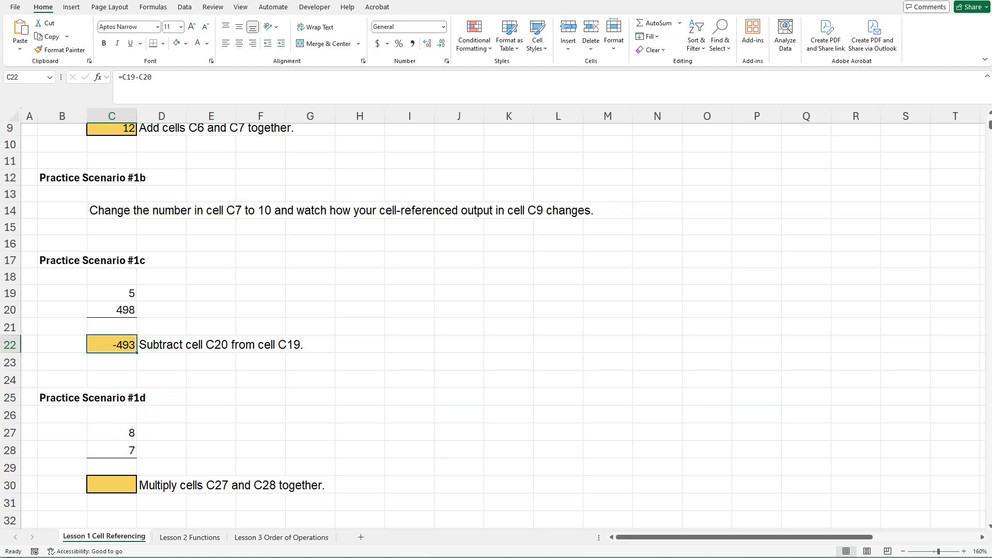
key(ctrl+z)
Enter the formula =C27*C28 in cell C30 for Practice Scenario #1d and go on to Practice Scenario #1e.
click(199, 379)
scroll(203, 432, down, 2)
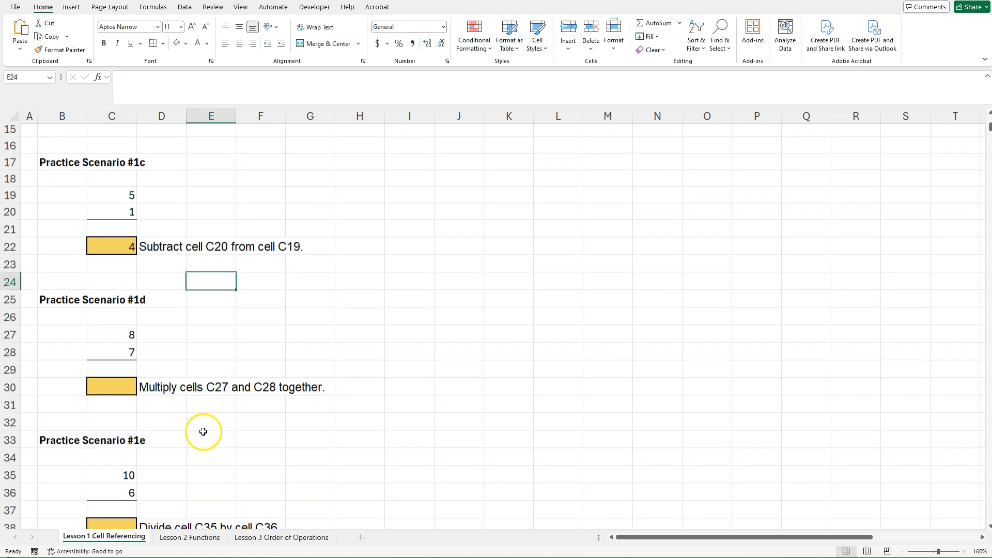
scroll(203, 432, down, 1)
click(125, 339)
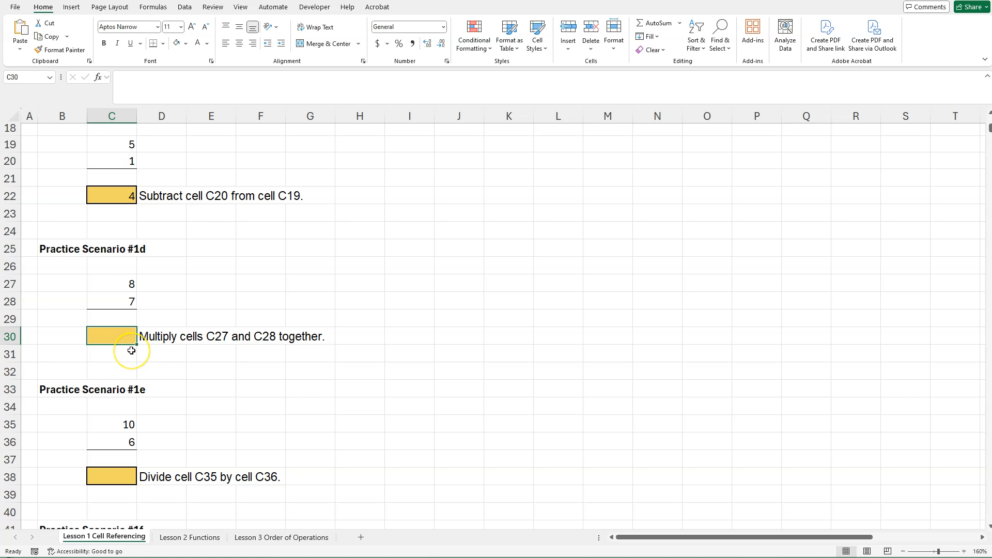
text(=)
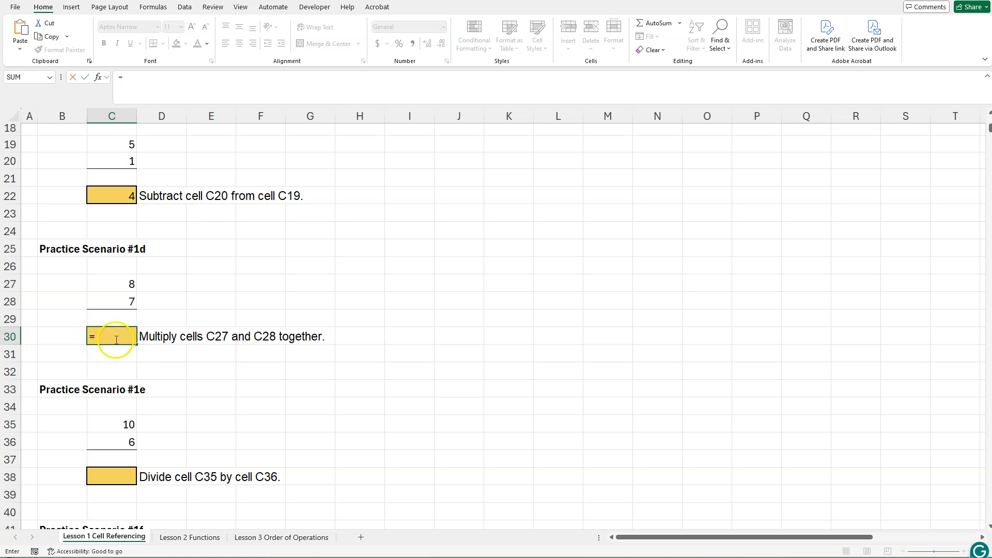
click(121, 284)
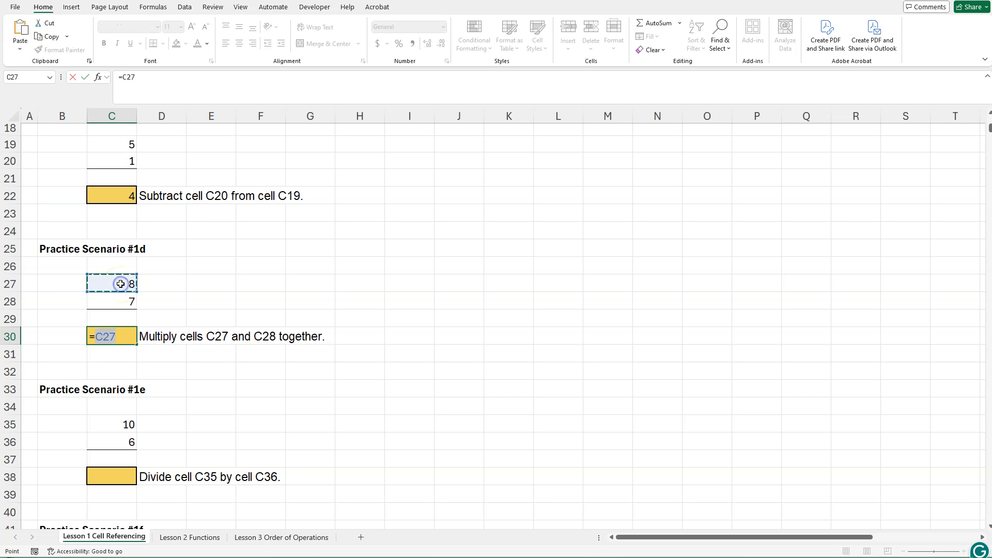
text(*)
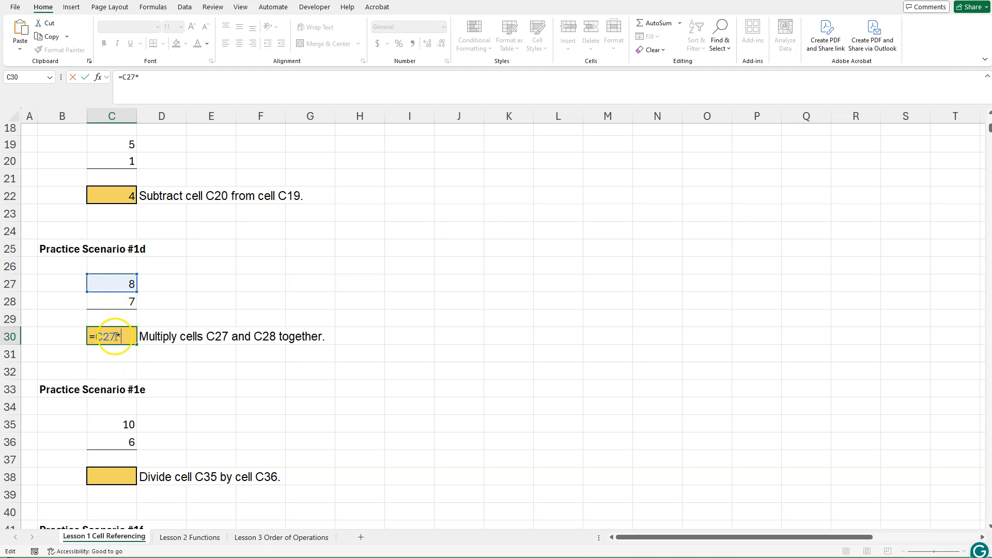
click(120, 301)
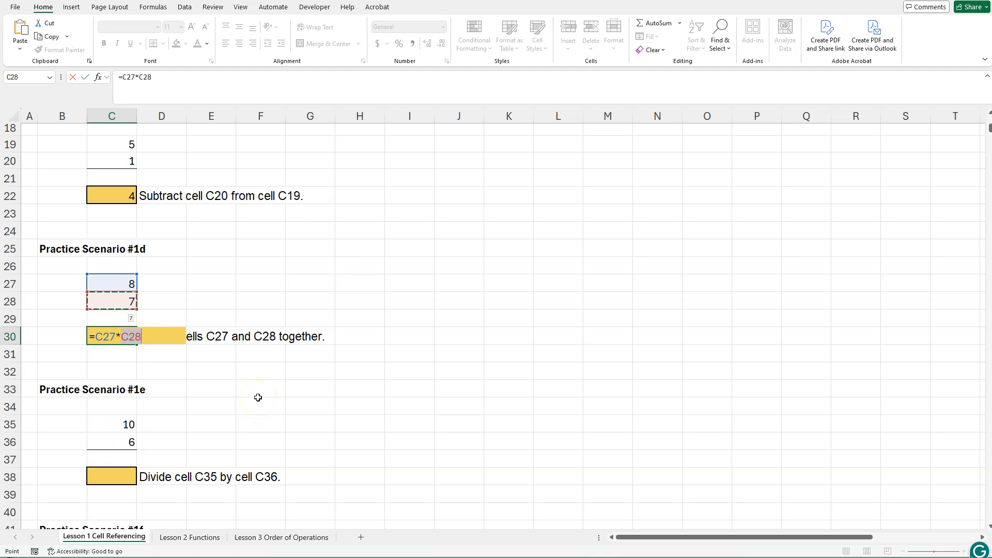
key(Return)
click(232, 410)
scroll(233, 411, down, 1)
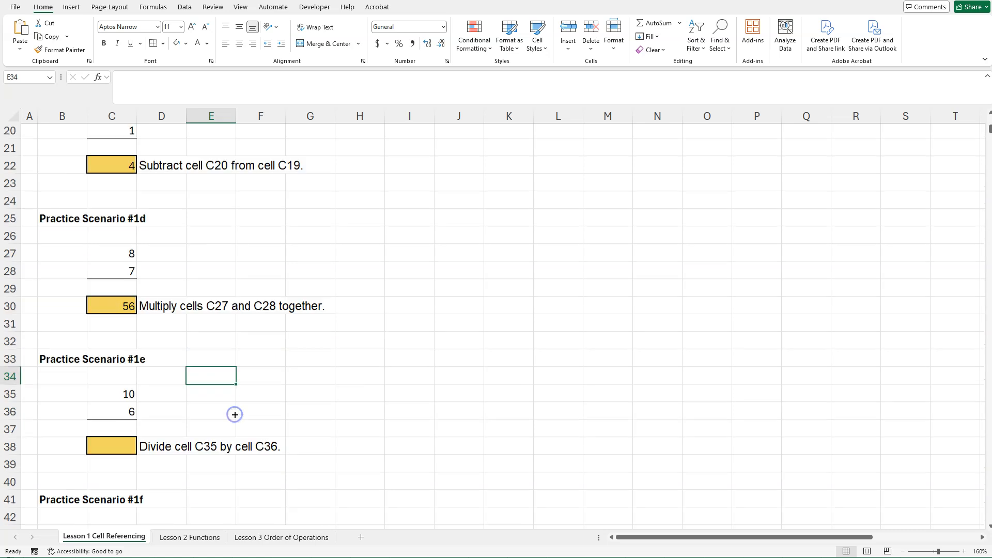
Enter the formula =C35/C36 in cell C38 for Practice Scenario #1e.
scroll(214, 398, down, 1)
click(123, 373)
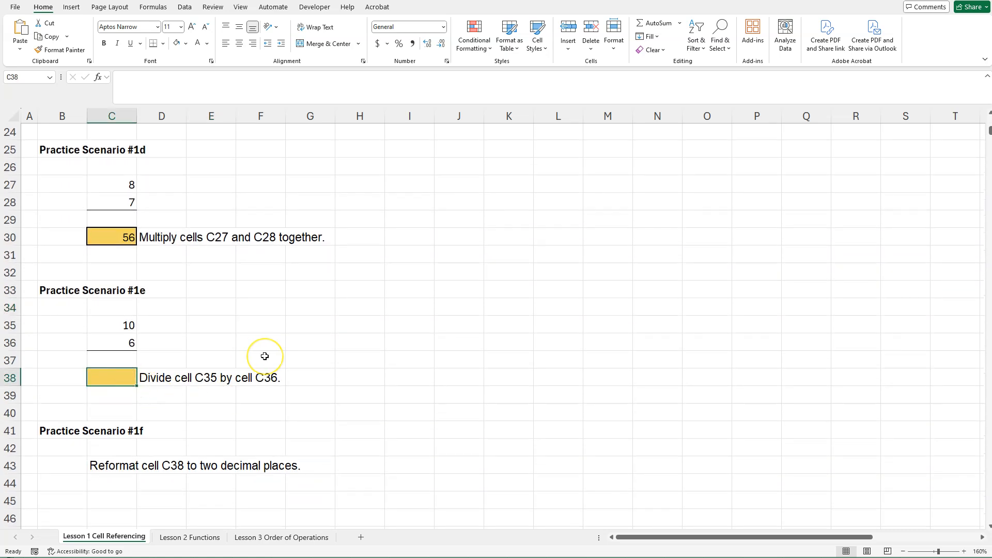
text(=)
click(124, 328)
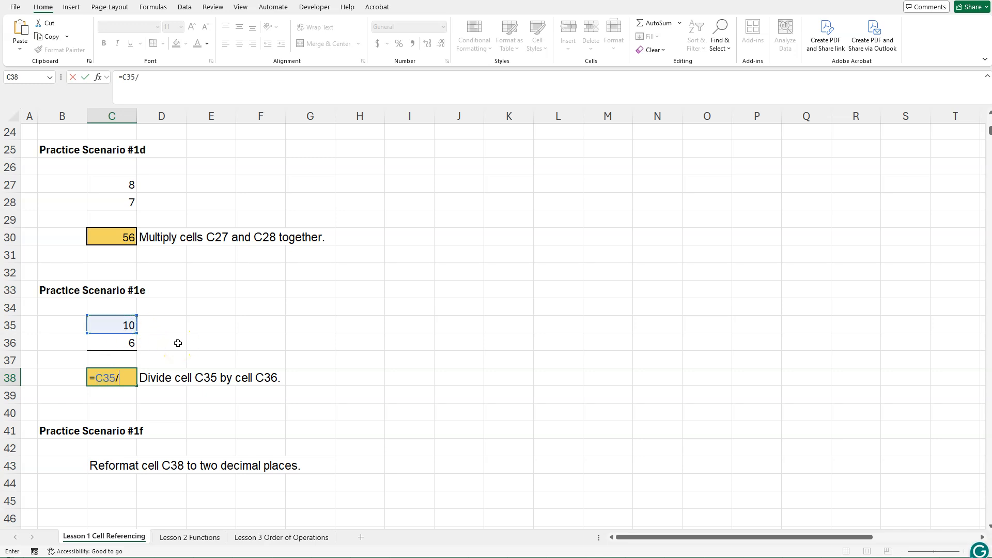
click(116, 345)
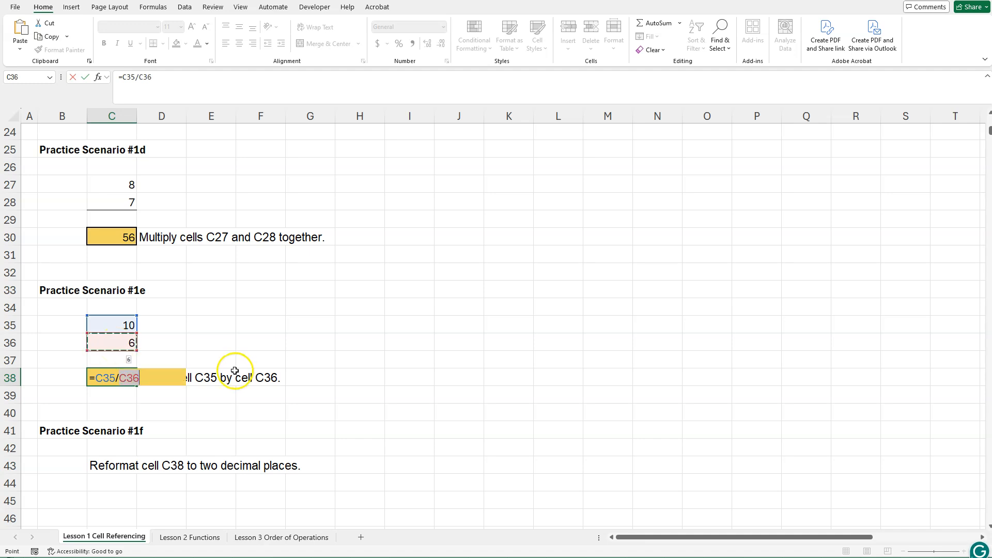
key(Return)
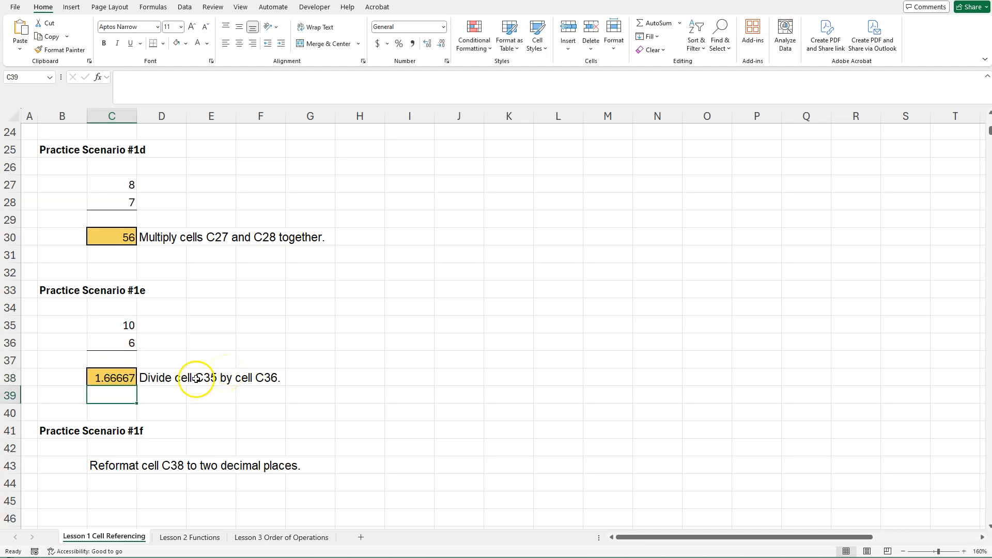
Reformat cell C38 to show two decimal places for Practice Scenario #1f.
click(118, 375)
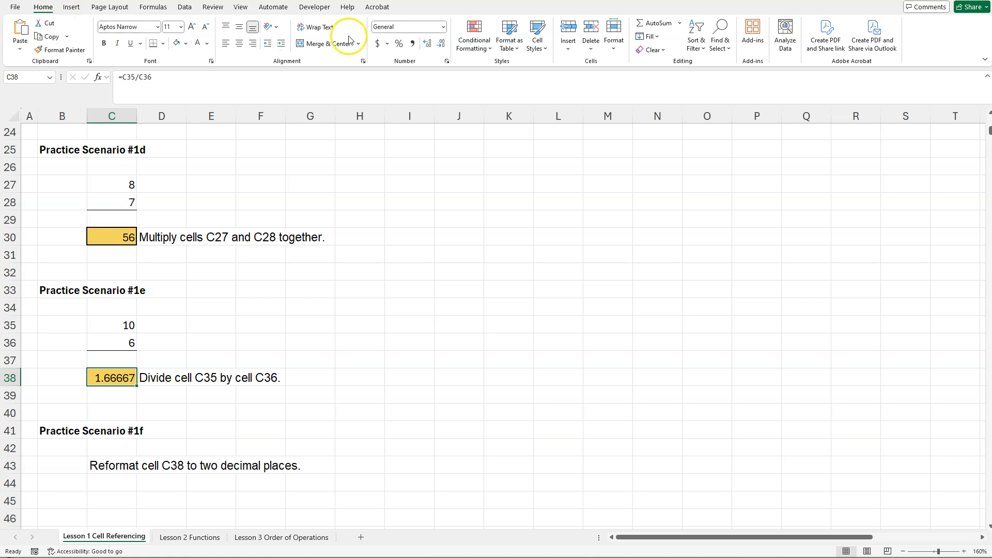
click(442, 48)
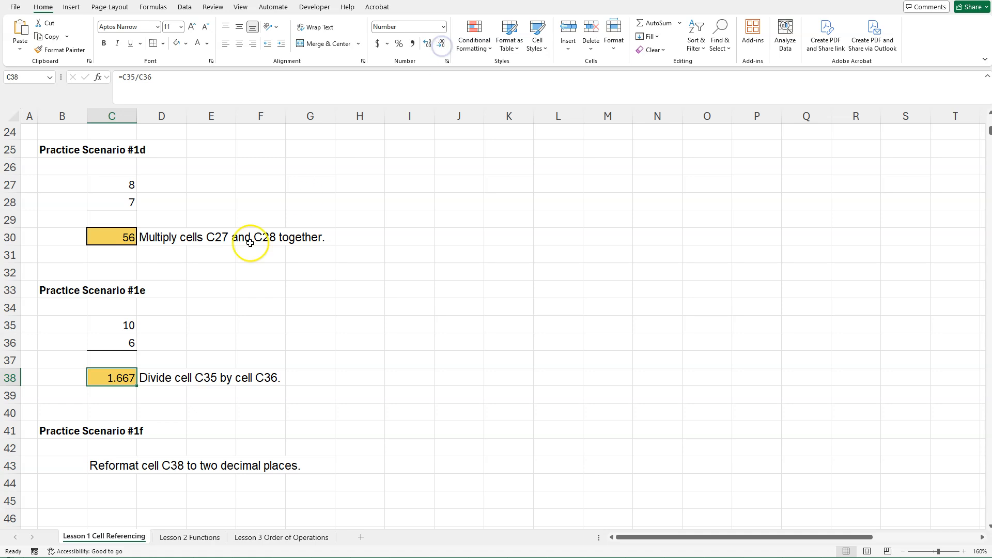
click(442, 44)
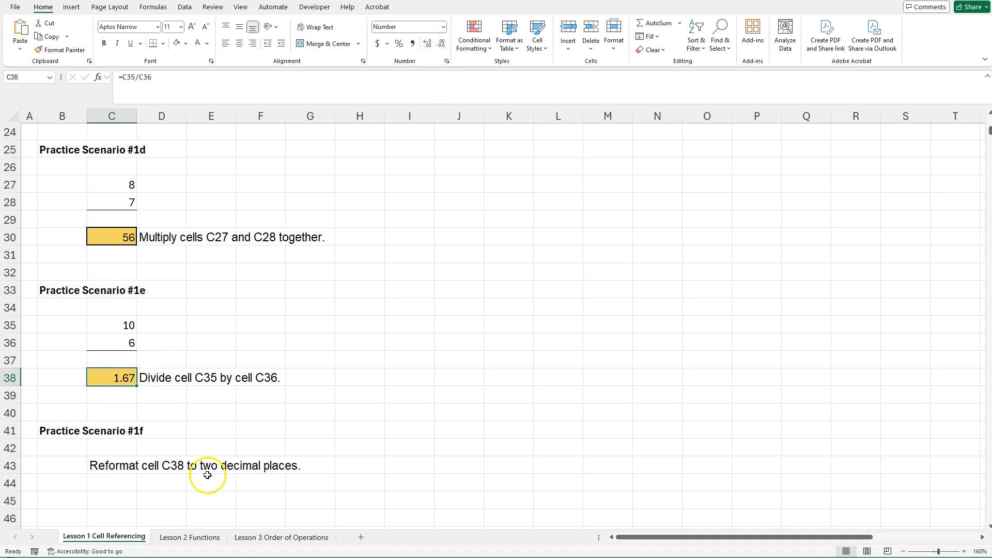
click(428, 413)
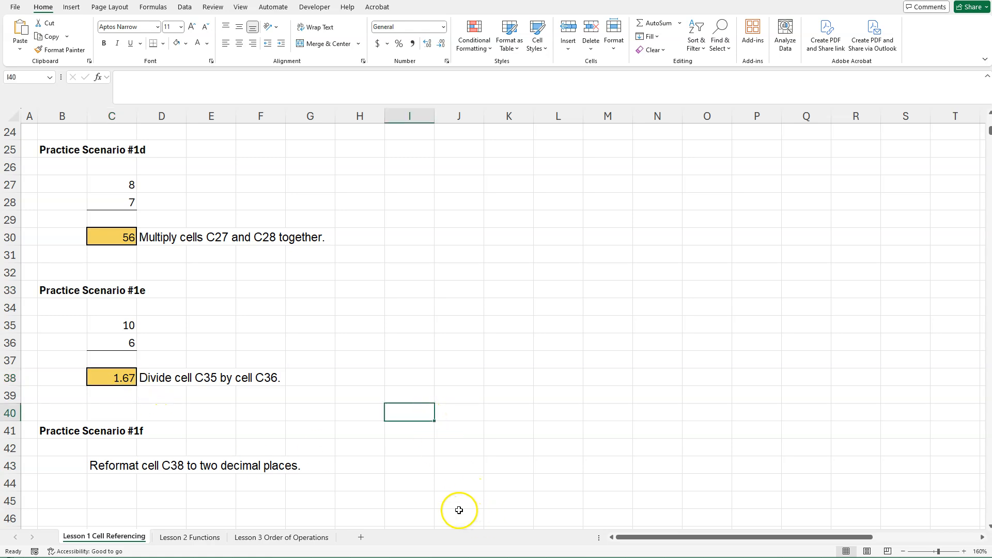
Go to the Lesson 2 Functions sheet and enlarge its view to 190%.
click(197, 541)
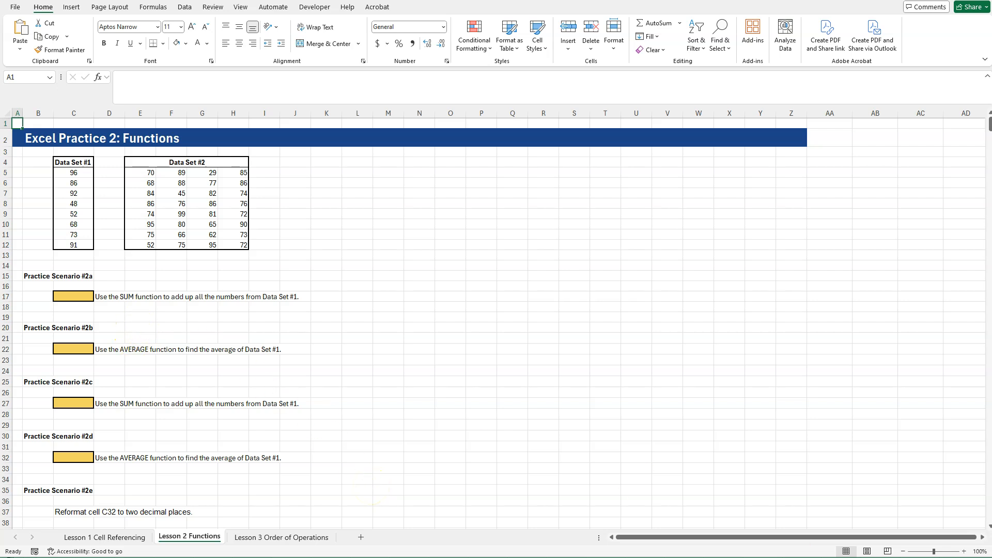
click(963, 551)
click(963, 552)
click(964, 552)
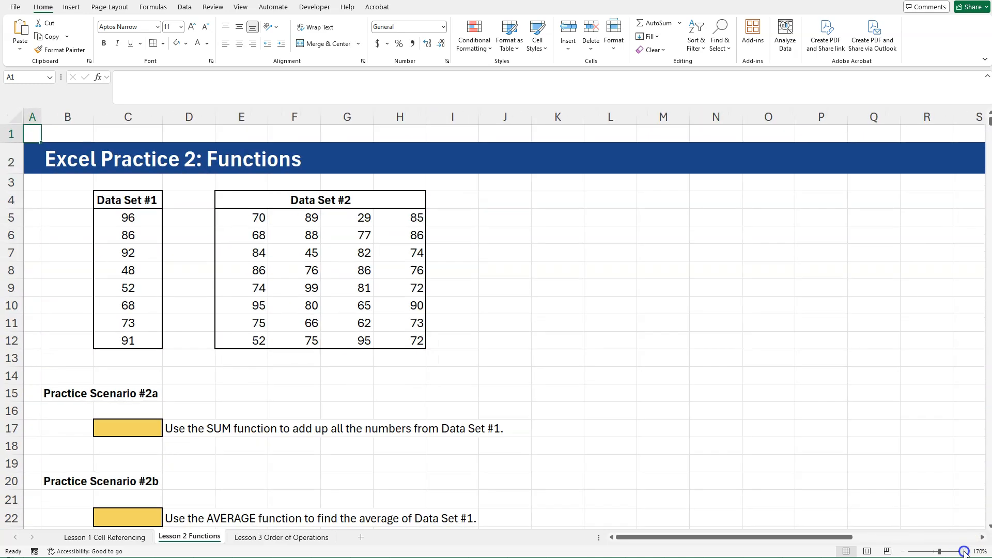
click(964, 551)
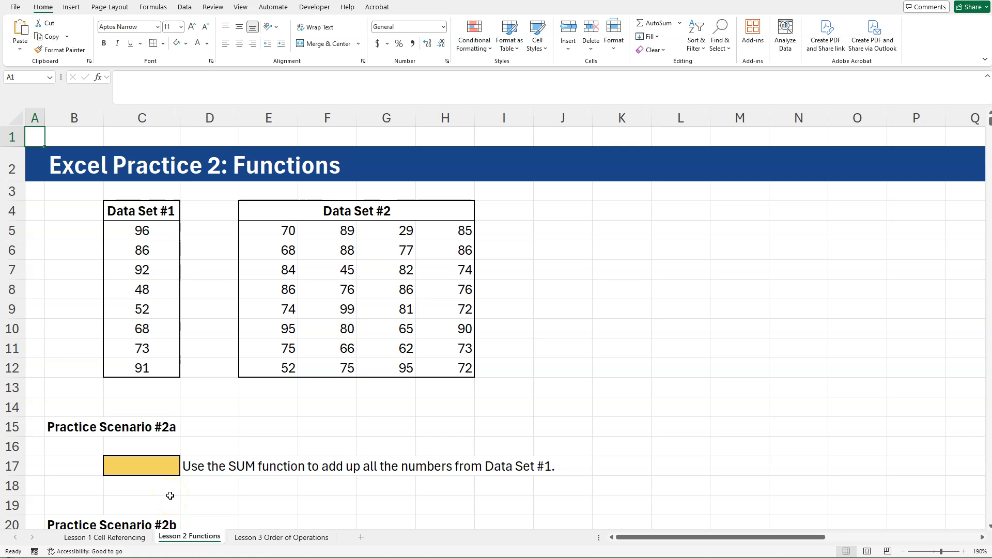
Add up Data Set #1 in cell C17 cell by cell with the formula =C5+C6+C7+C8+C9+C10+C11+C12.
click(163, 468)
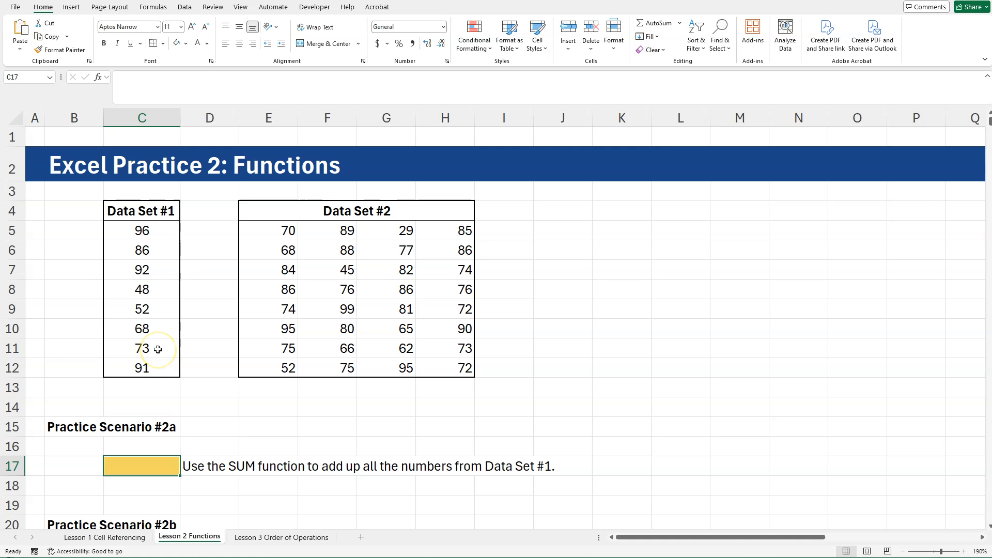
text(=)
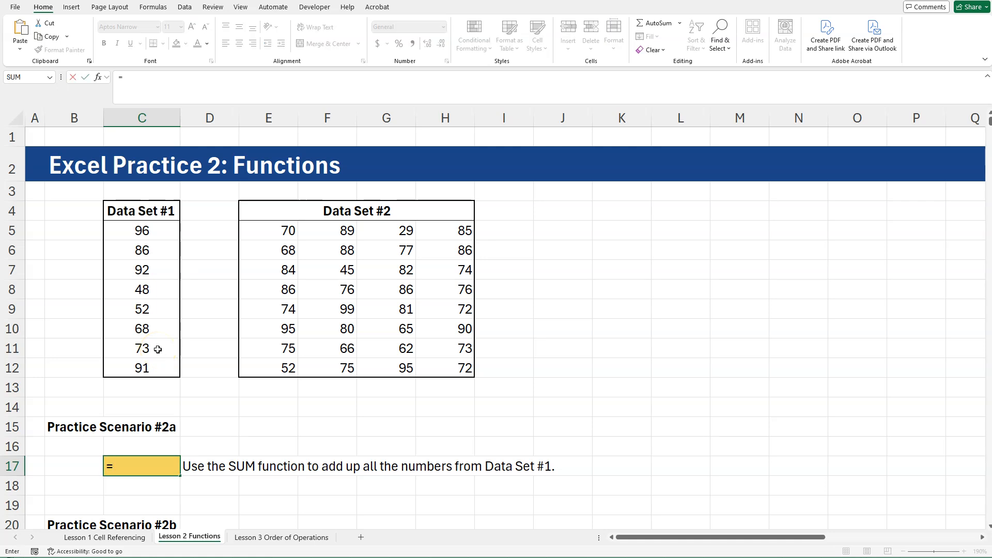
click(136, 235)
text(+)
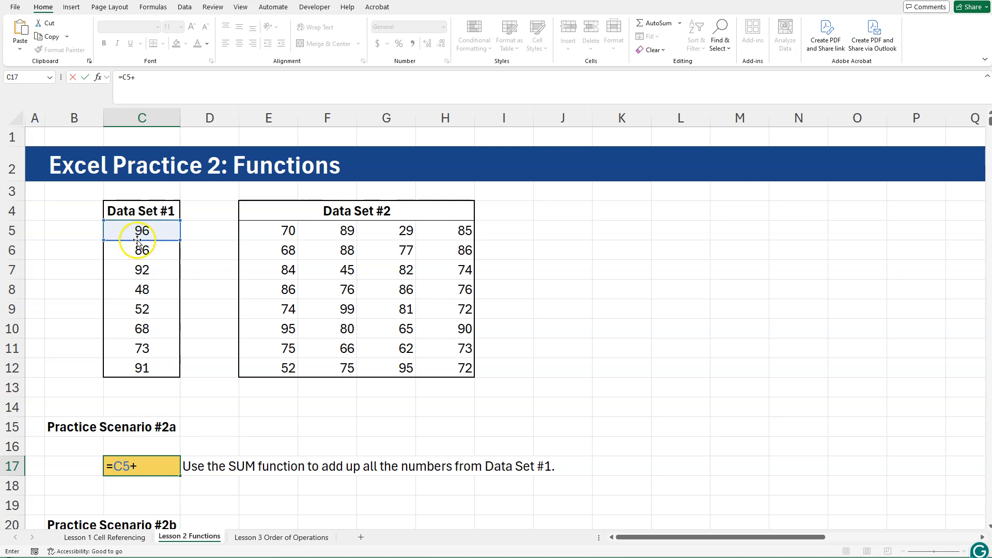
click(135, 250)
text(+)
click(138, 270)
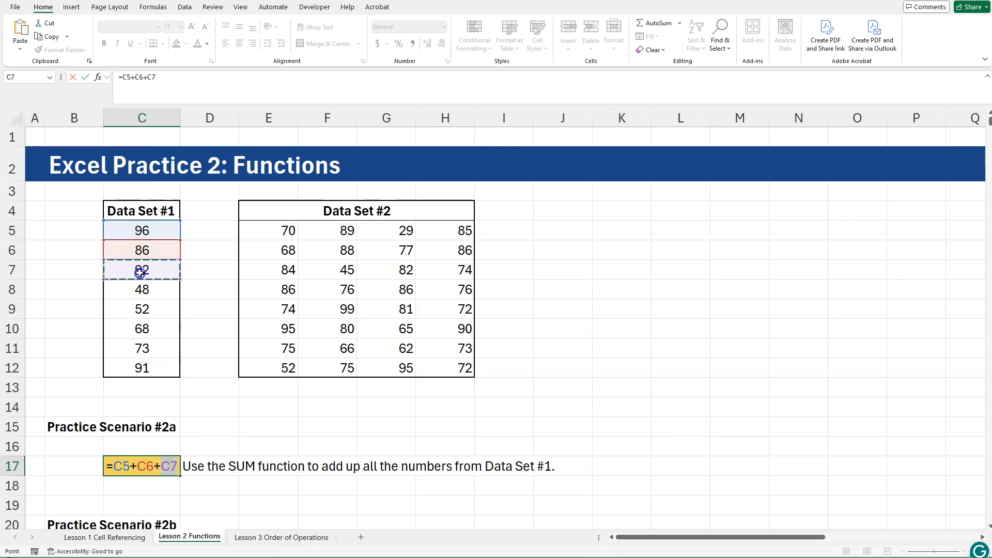
text(+)
click(143, 292)
text(+)
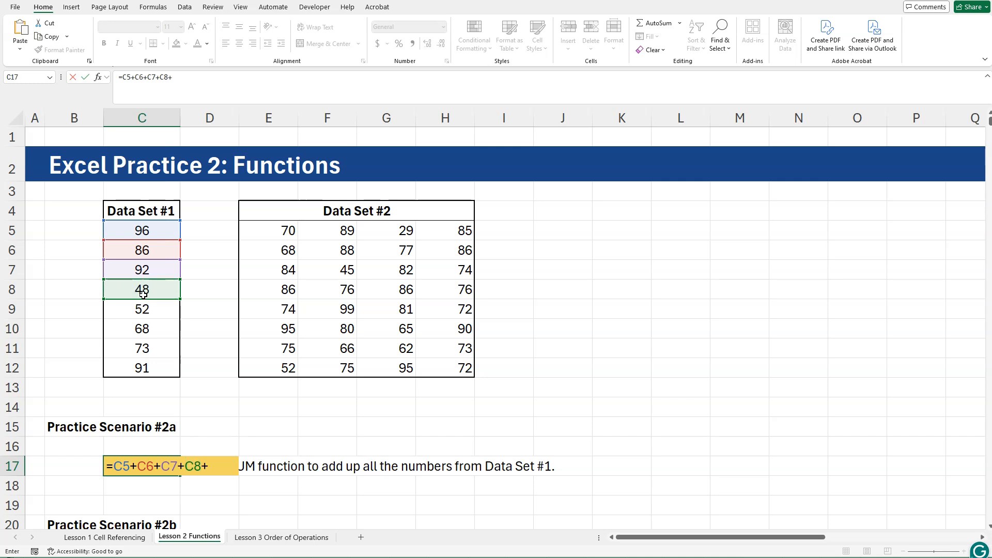
click(143, 306)
text(+)
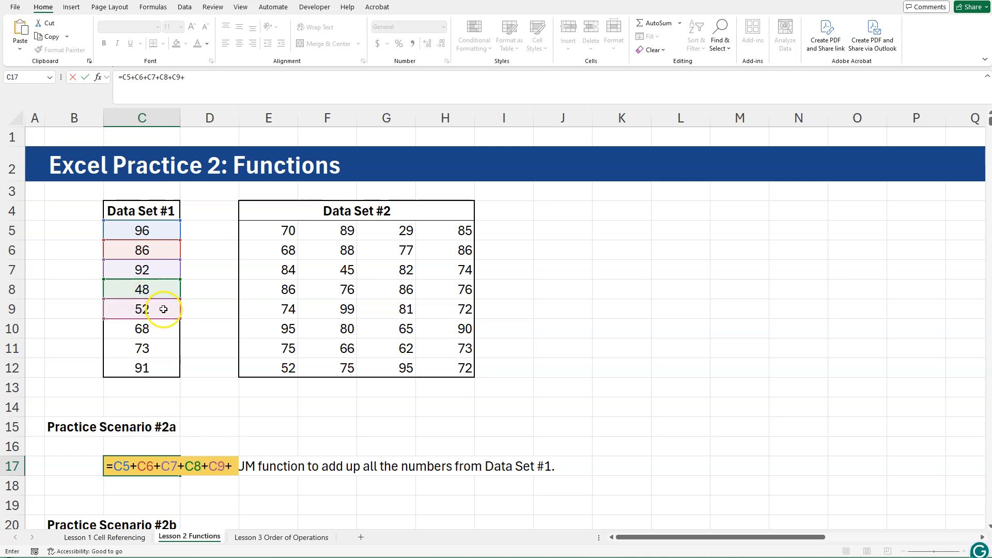
click(165, 328)
text(+)
click(152, 348)
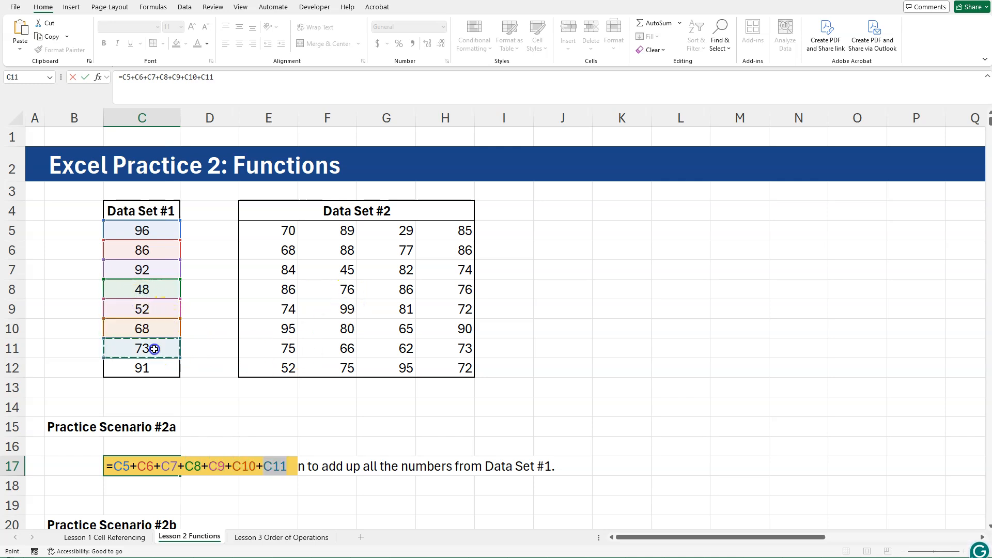
text(+)
click(156, 373)
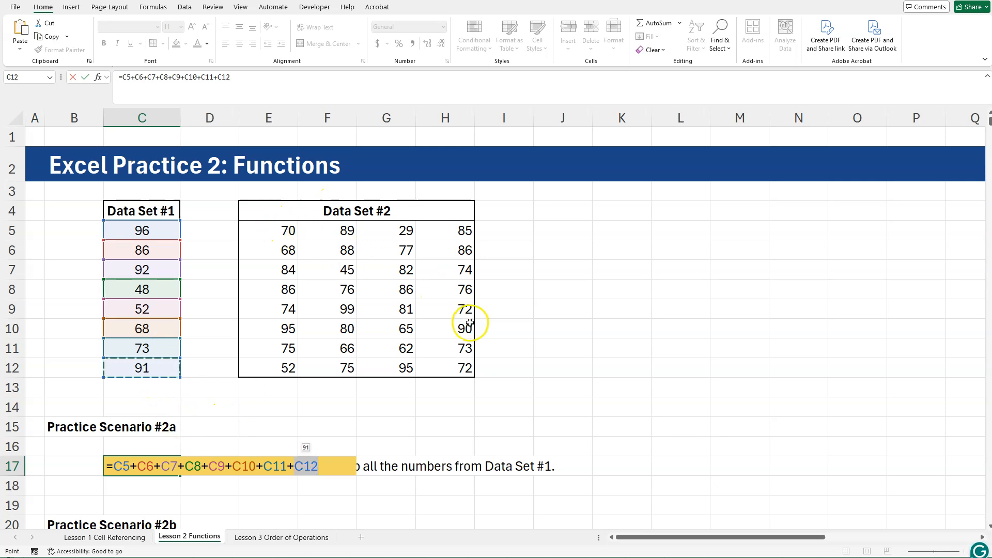
key(Return)
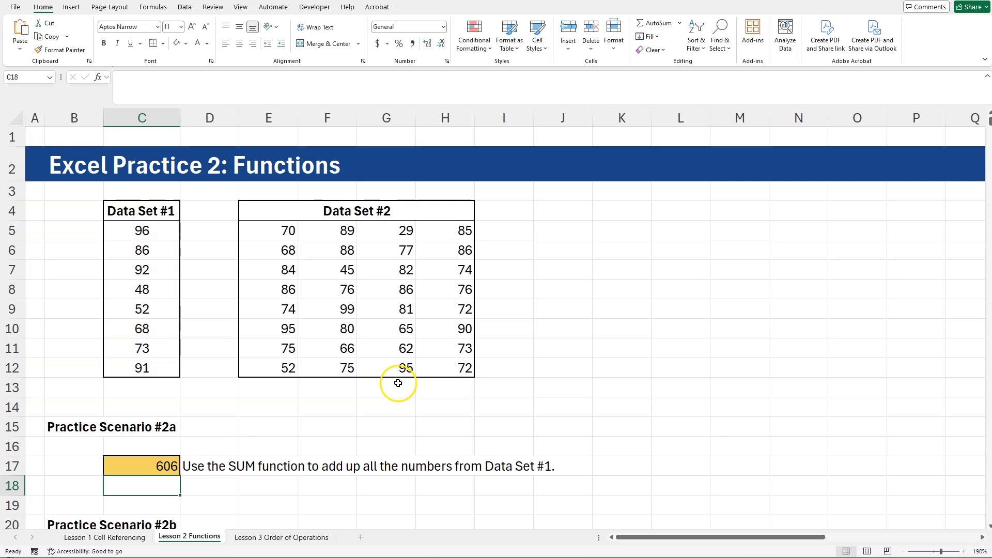
Replace the formula in cell C17 with =SUM(C5:C12) for Practice Scenario #2a and check it.
click(168, 466)
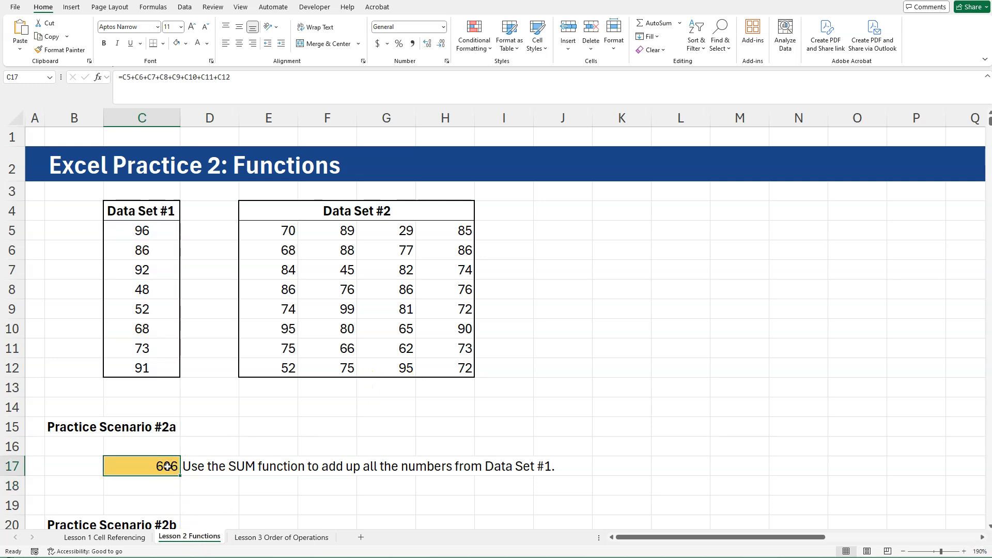
text(=)
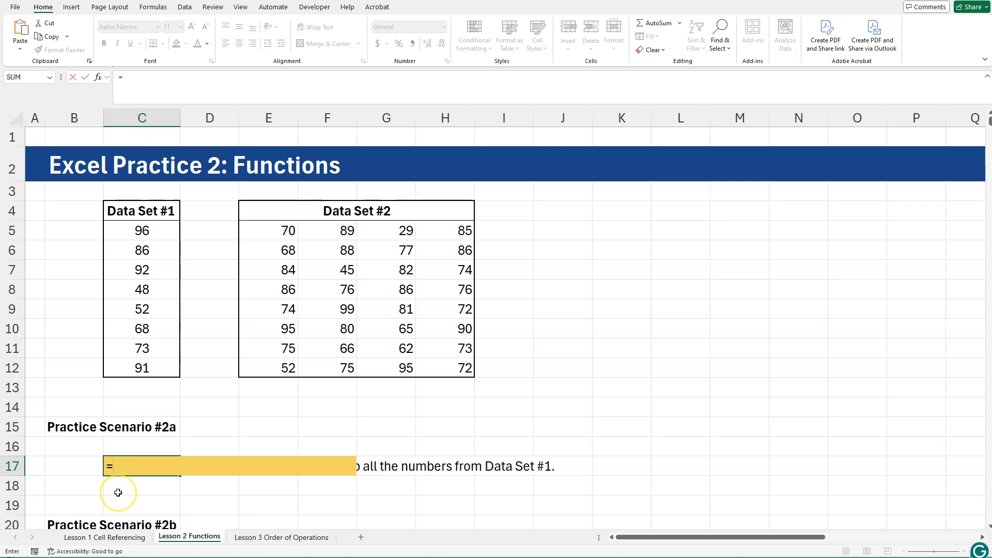
text(SUM()
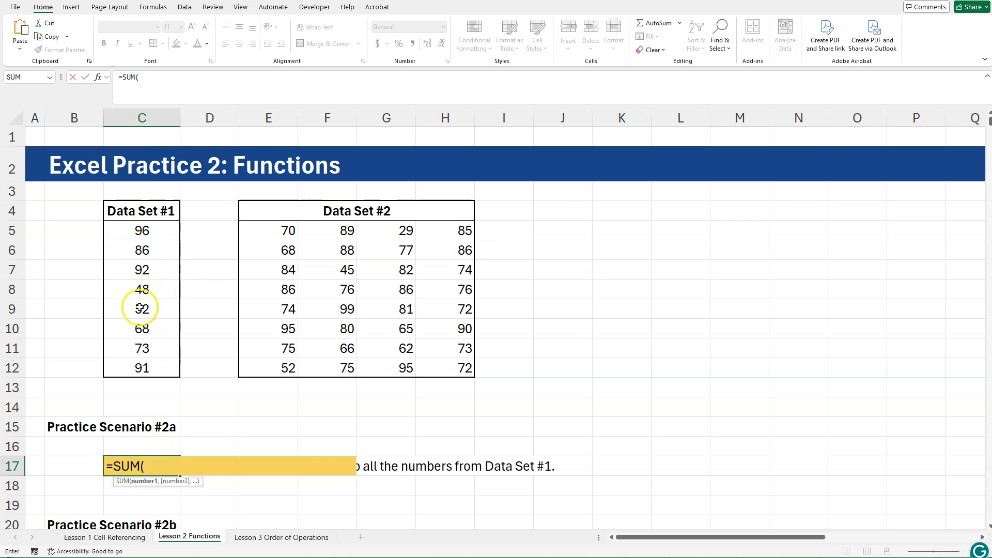
click(142, 230)
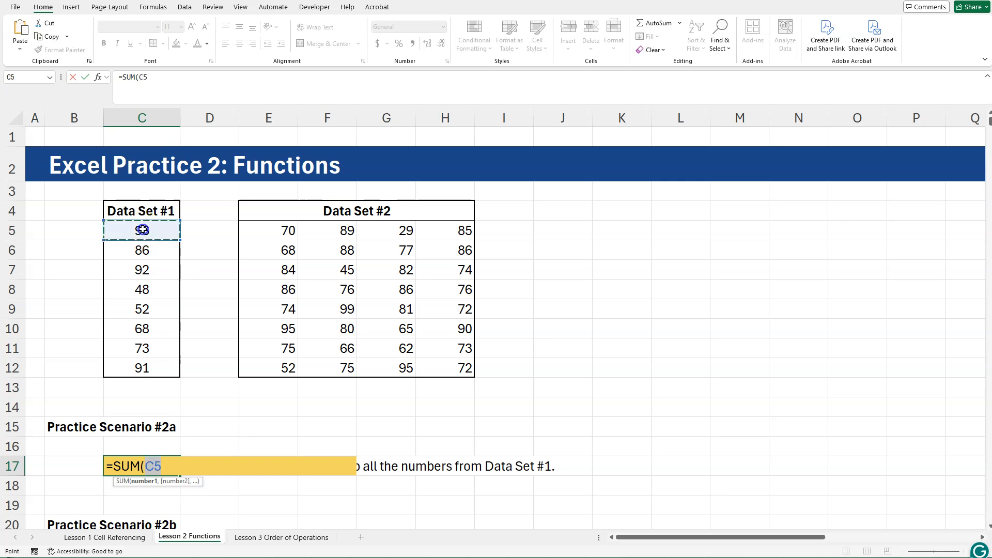
drag(143, 233, 145, 373)
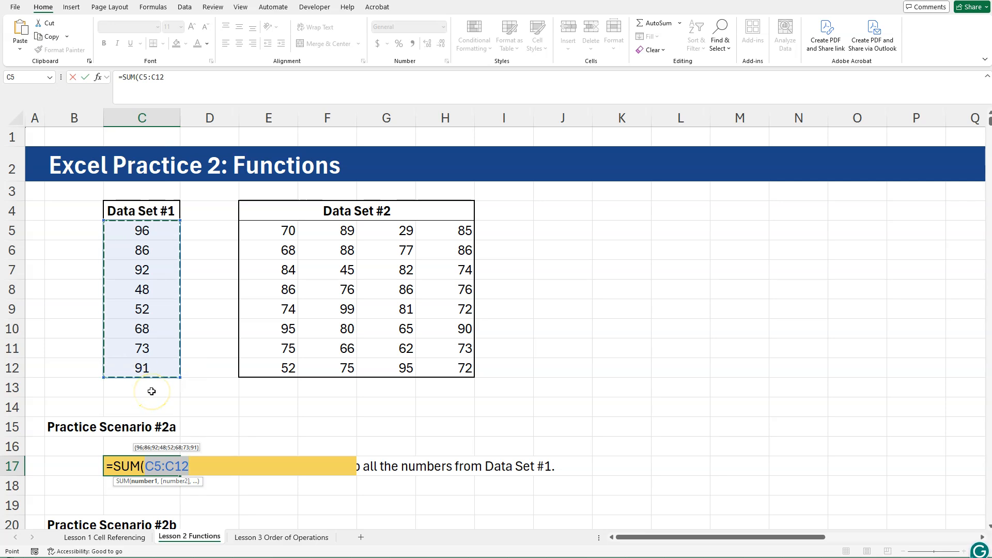
click(193, 468)
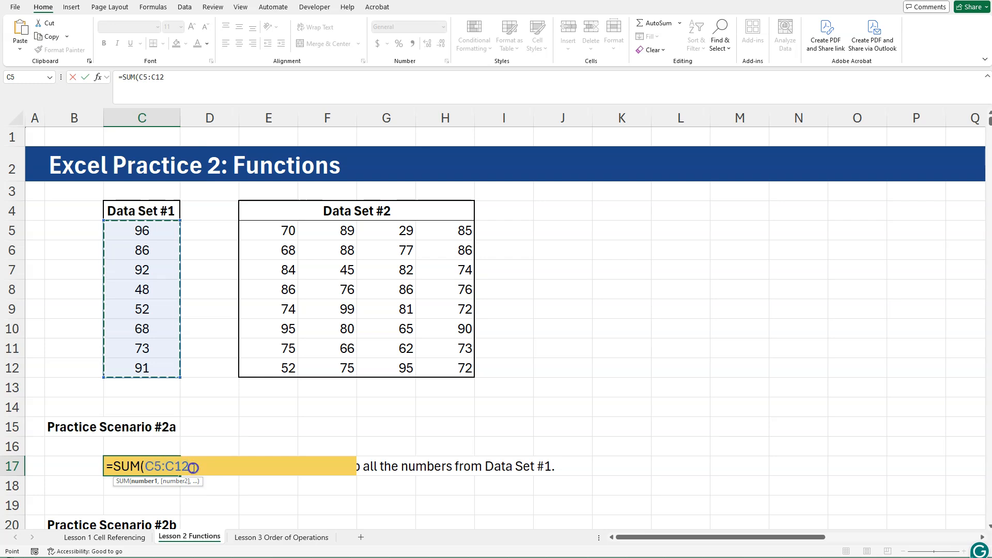
text())
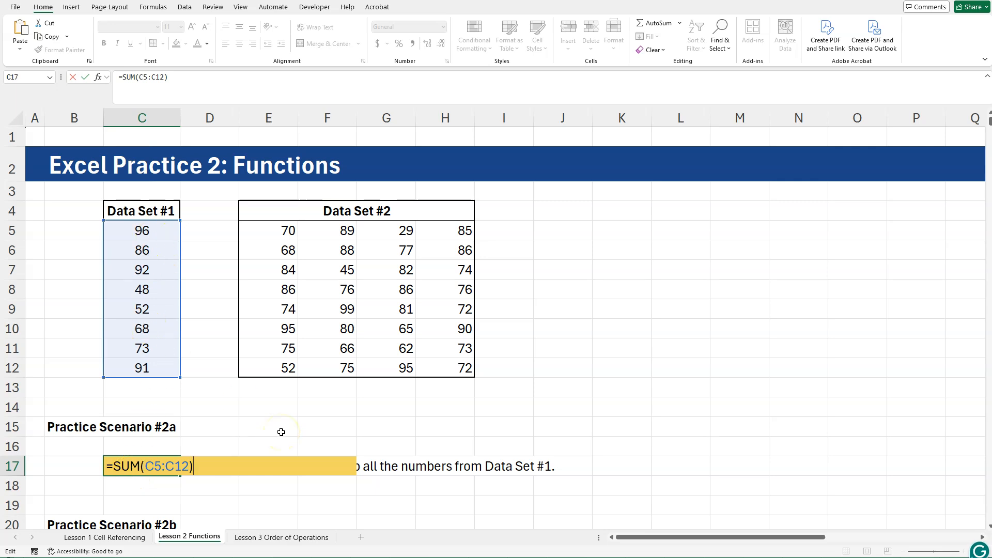
key(Return)
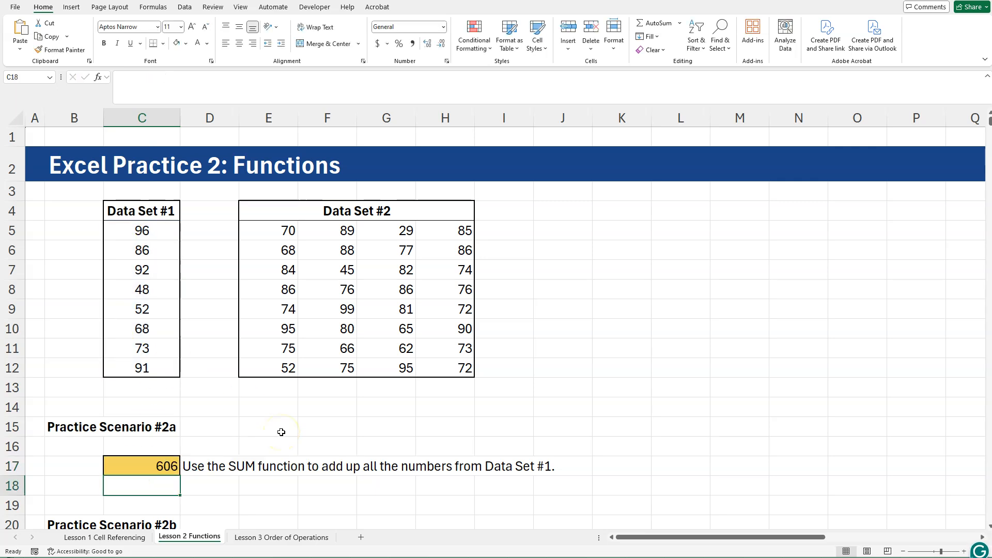
click(161, 466)
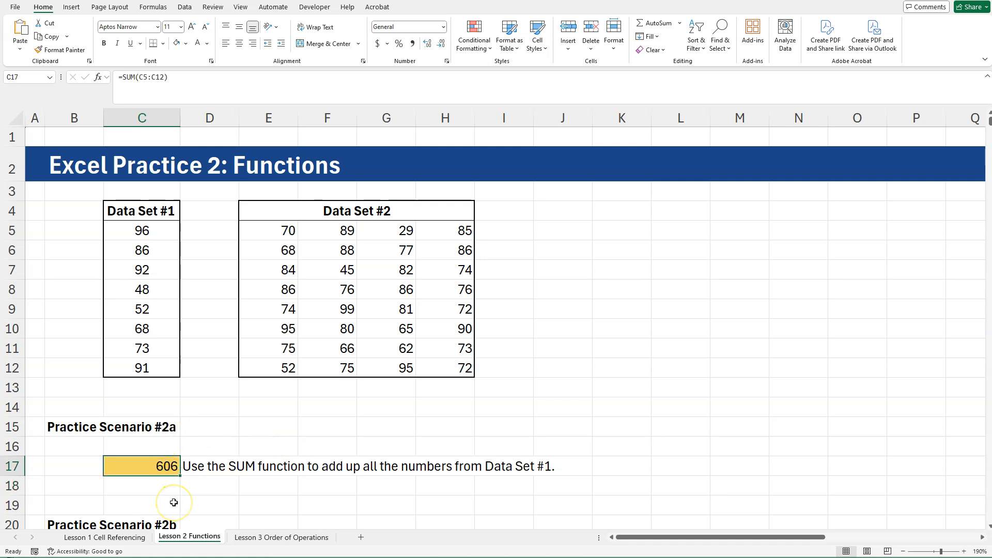
Enter an AVERAGE function over C5:C12 in cell C22 for Practice Scenario #2b and compare it with Data Set #1.
scroll(238, 467, down, 1)
click(157, 501)
text(=)
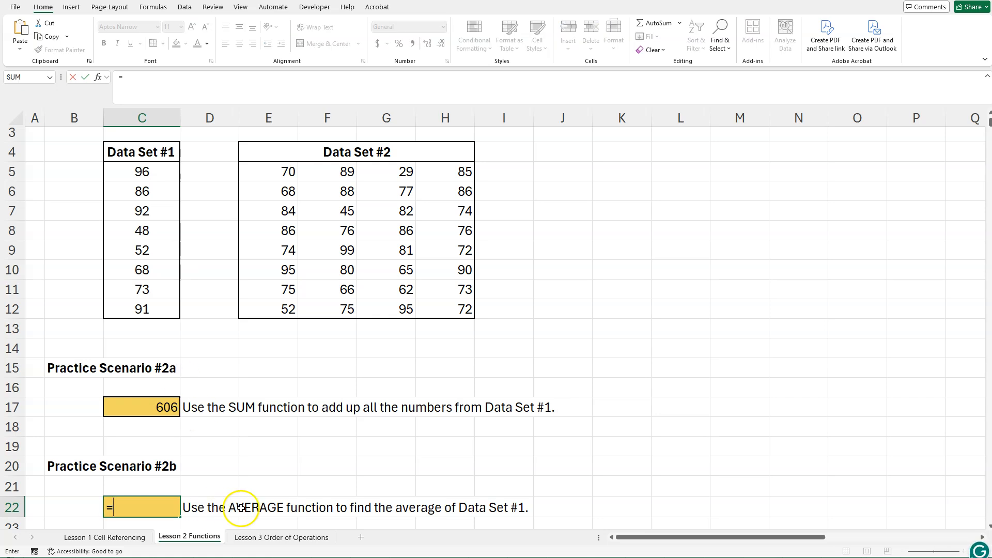
text(AV)
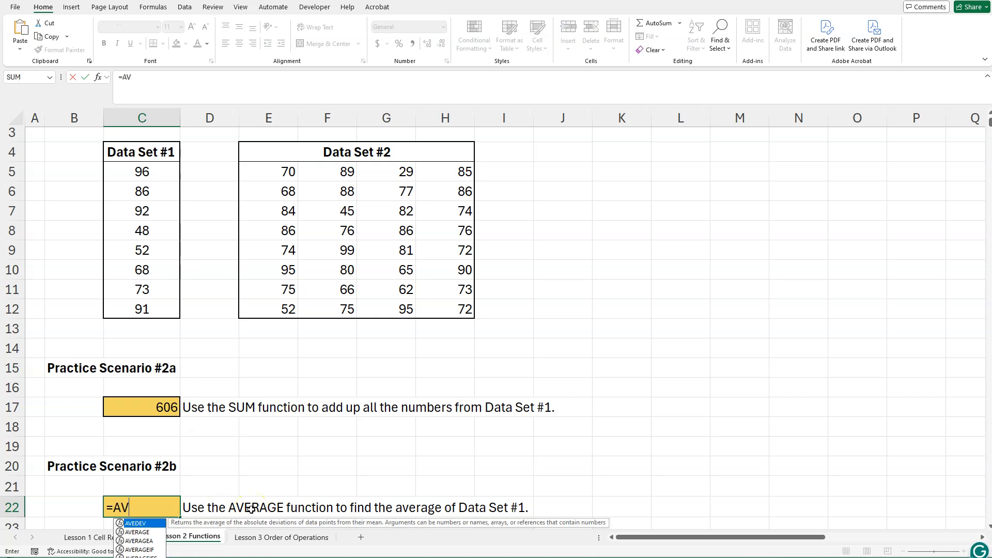
double_click(137, 532)
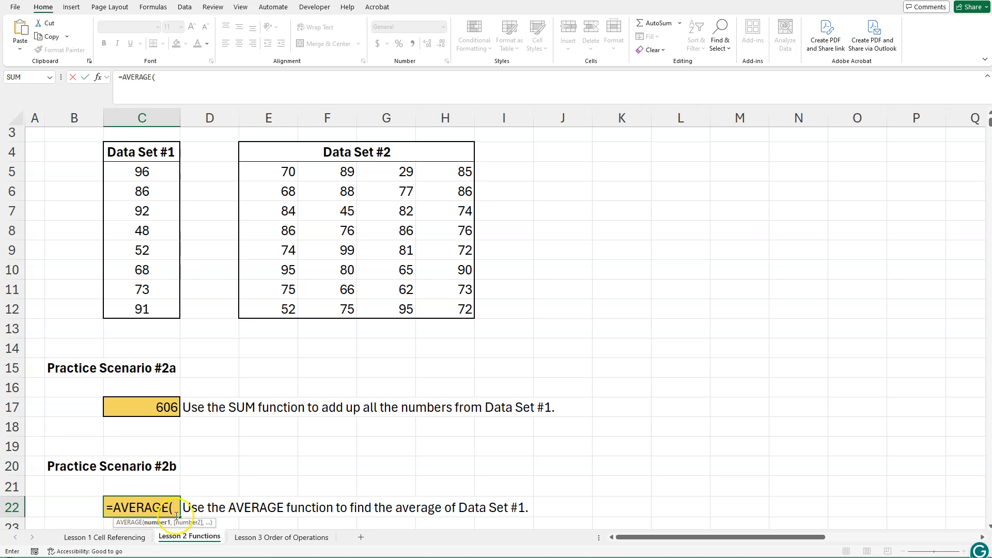
drag(141, 171, 134, 309)
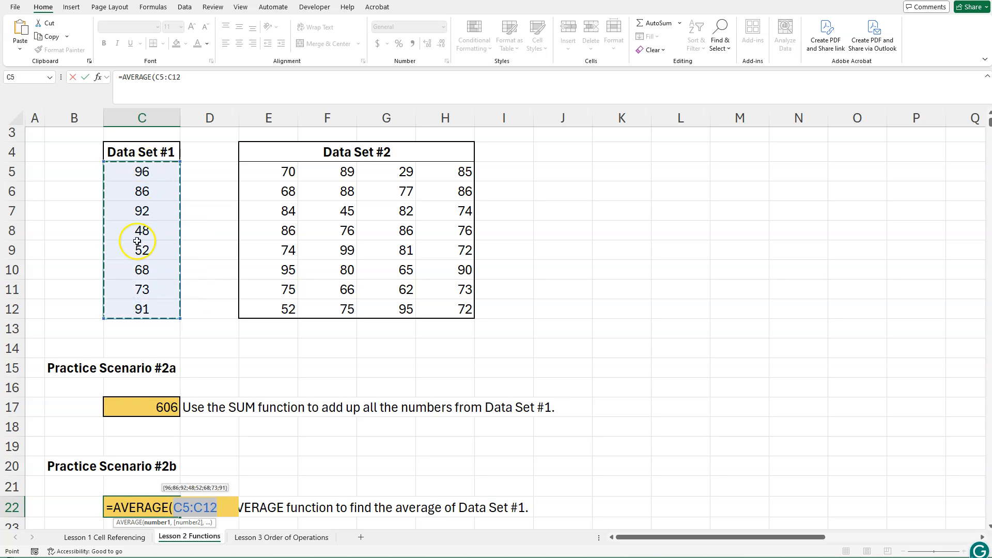
key(Return)
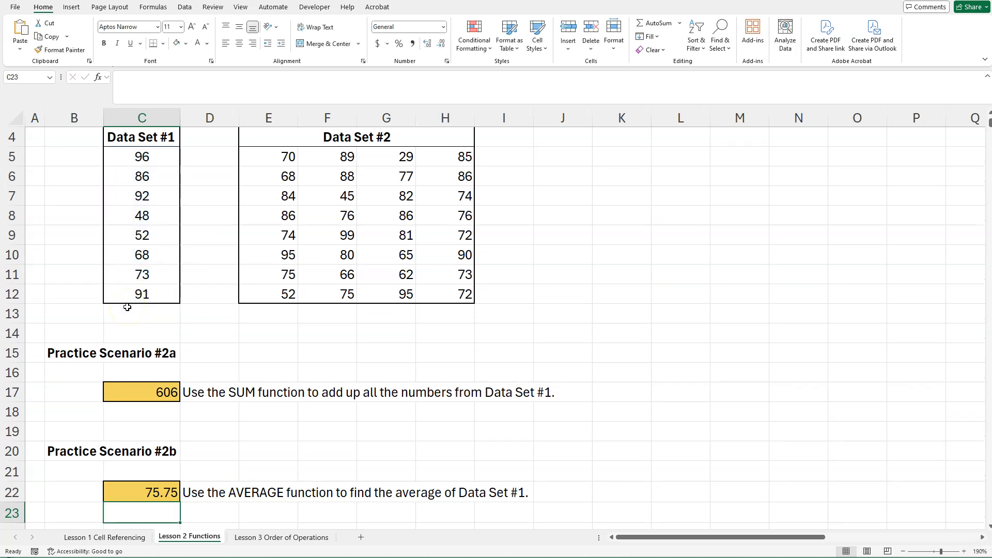
scroll(195, 414, up, 1)
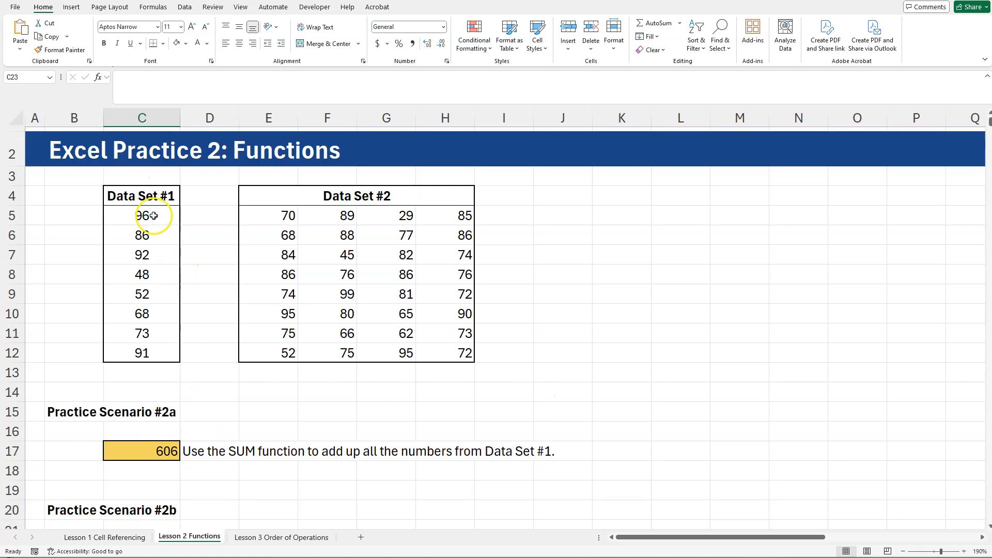
scroll(150, 382, down, 2)
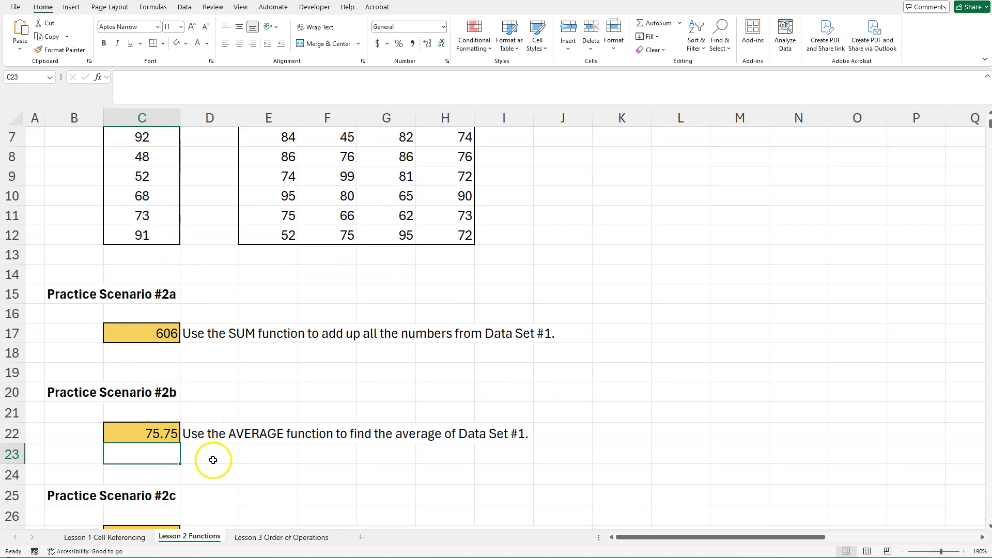
Examine Practice Scenario #2c and the extent of Data Set #2 by selecting E5:H12 from different corners.
scroll(214, 460, down, 1)
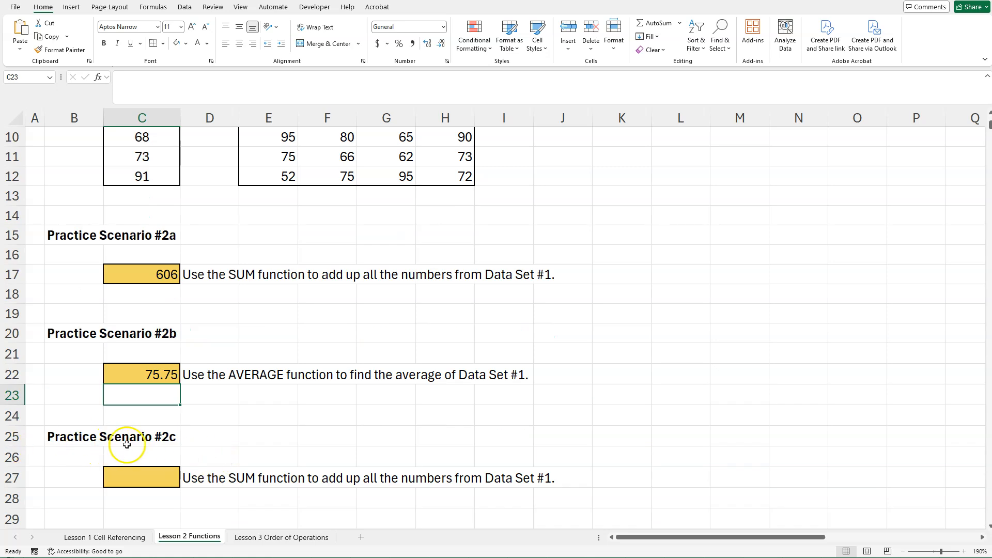
click(143, 476)
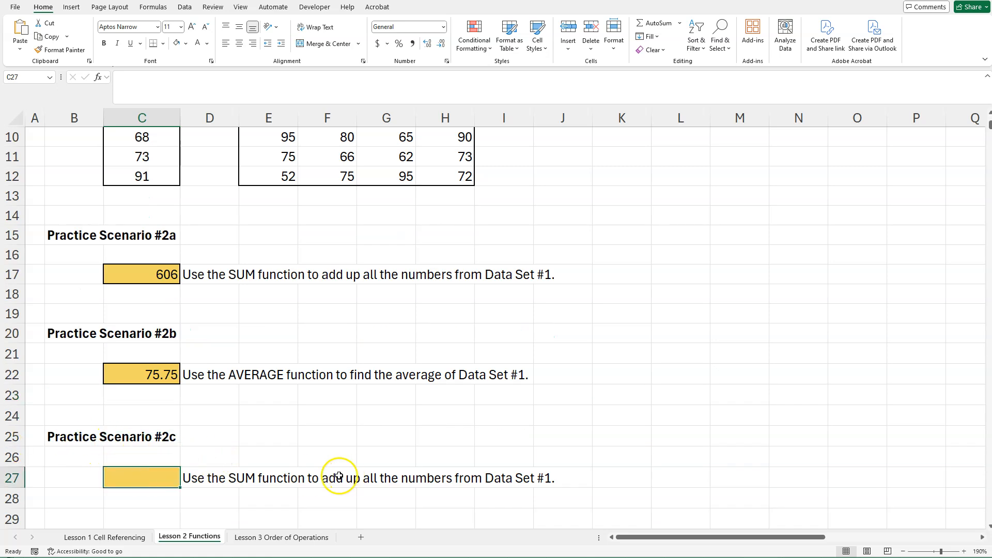
scroll(310, 473, up, 3)
drag(262, 233, 460, 363)
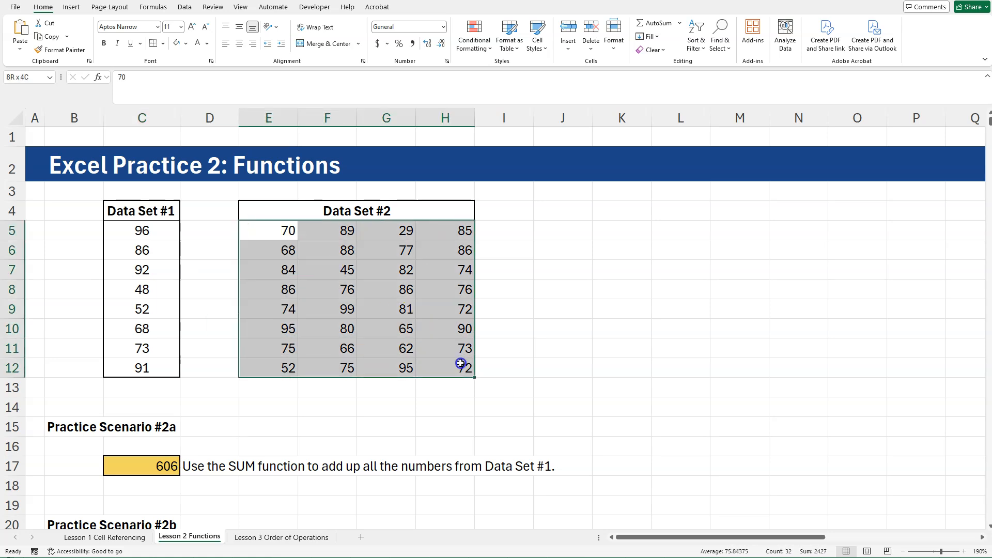
click(387, 312)
drag(257, 233, 463, 365)
click(458, 405)
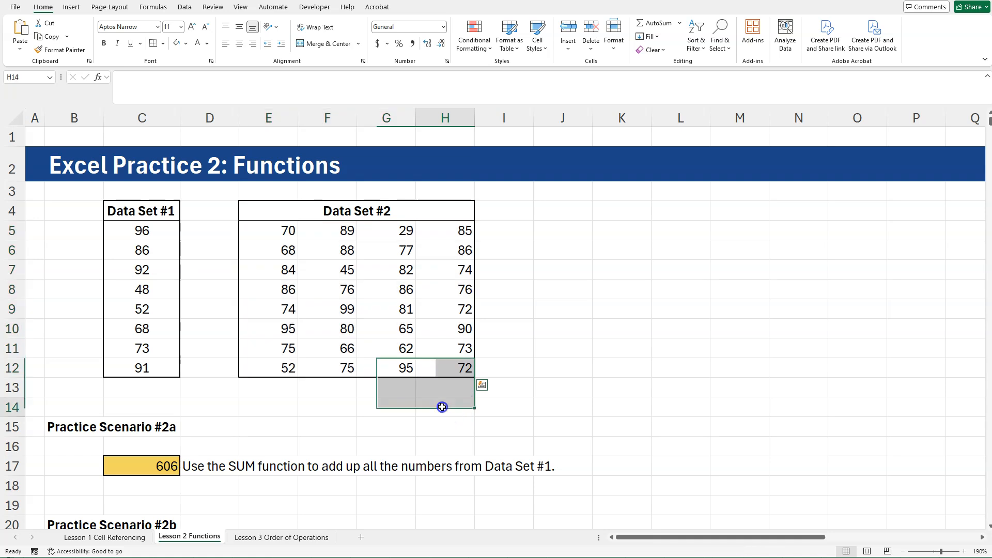
drag(265, 369, 466, 231)
click(467, 330)
drag(440, 371, 273, 231)
click(600, 361)
scroll(578, 381, down, 4)
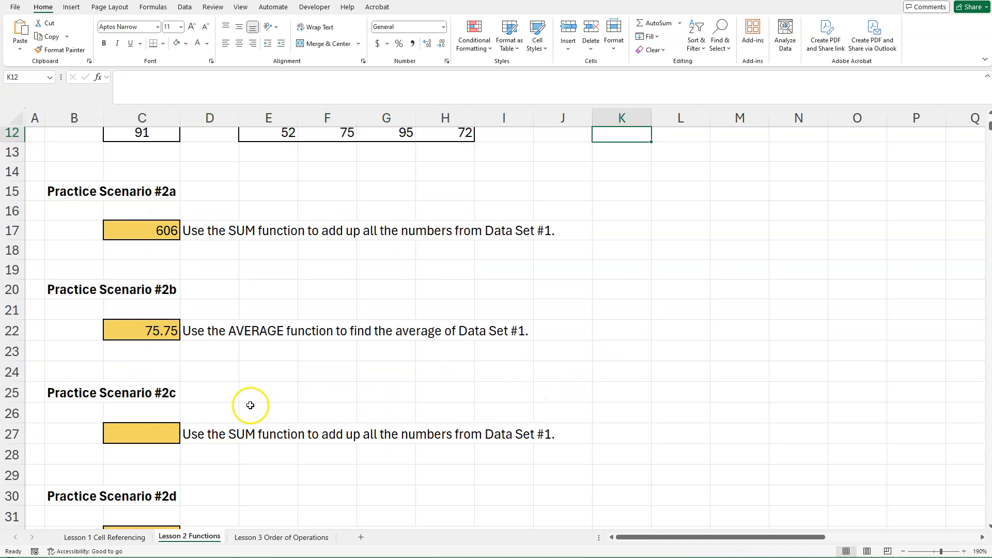
Enter a SUM function over Data Set #2, E5:H12, in cell C27 for Practice Scenario #2c and check its formula.
click(171, 432)
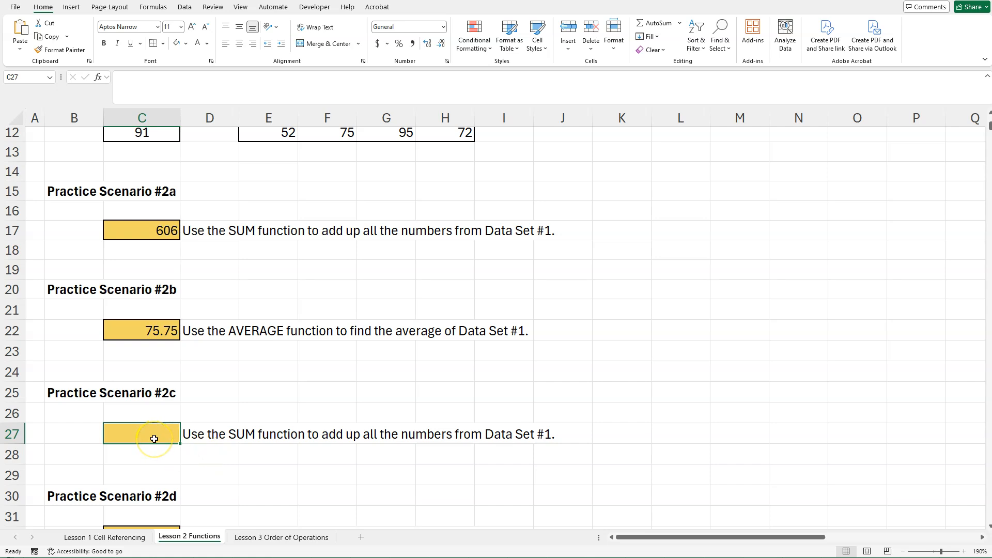
text(=SUM()
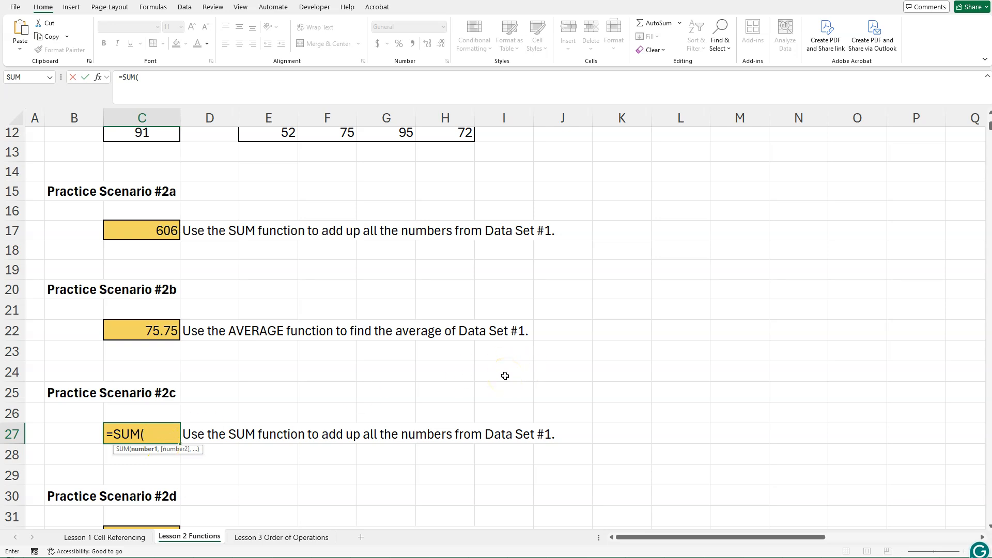
scroll(505, 376, up, 3)
drag(278, 168, 438, 305)
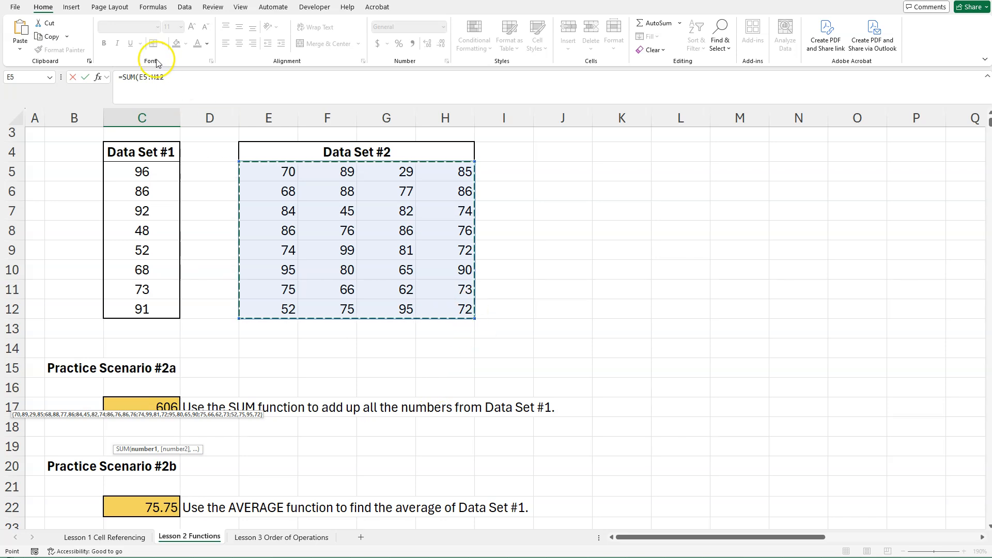
drag(449, 313, 272, 169)
mouse_move(279, 305)
mouse_down()
mouse_move(438, 169)
mouse_move(274, 297)
mouse_up()
drag(255, 169, 463, 302)
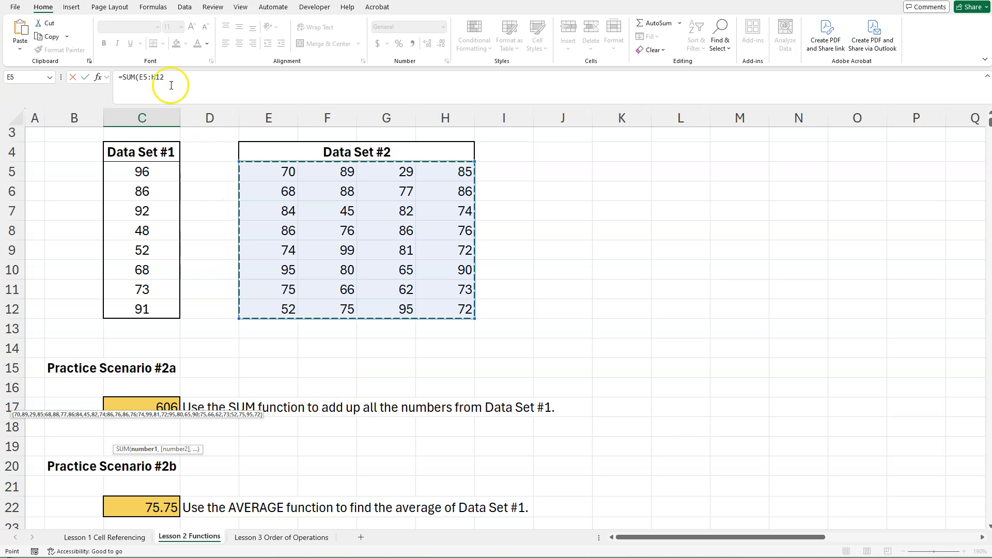
scroll(196, 222, down, 4)
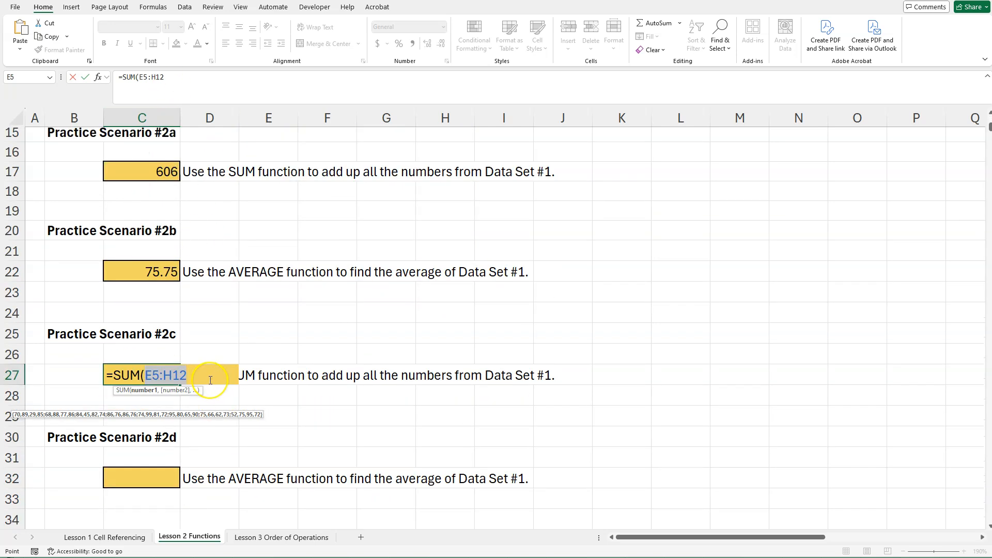
key(Return)
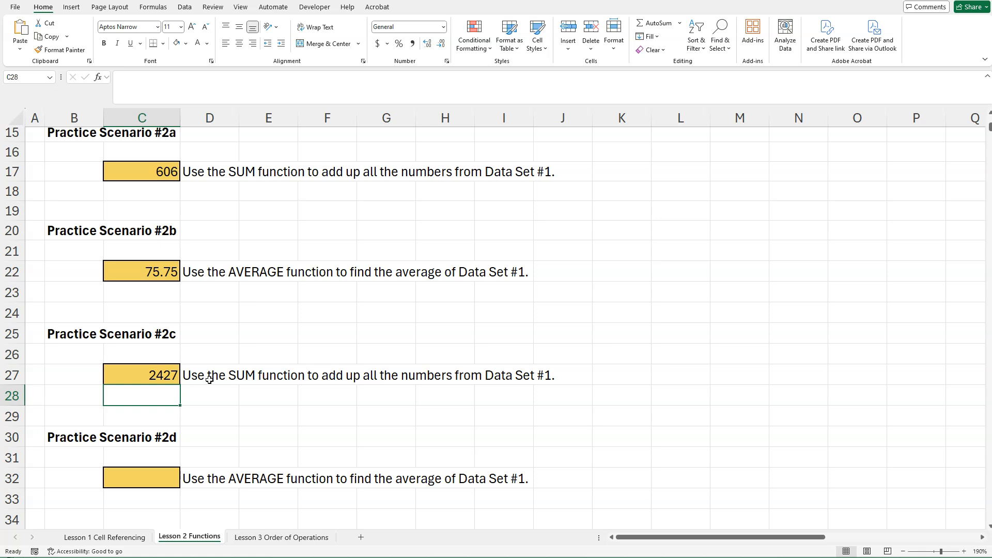
key(Up)
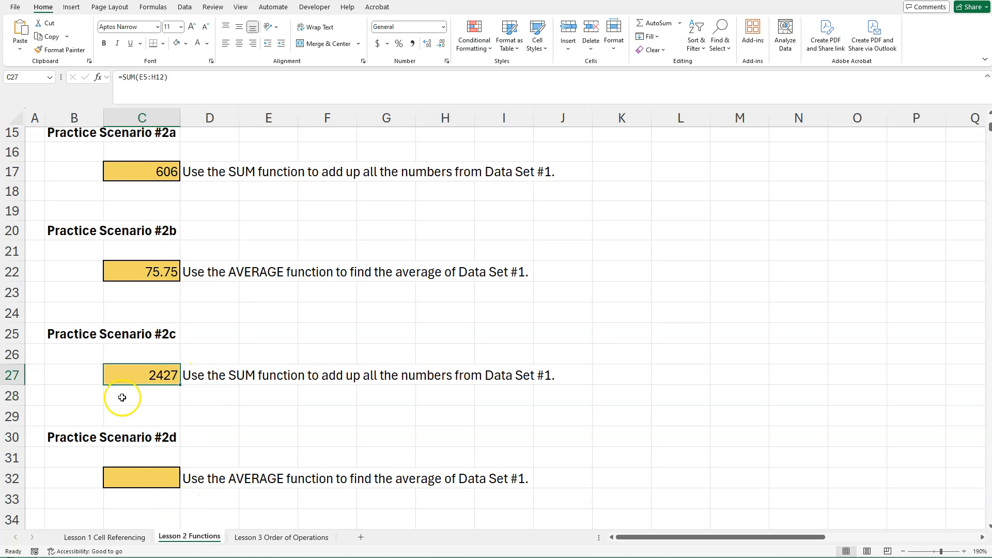
Enter an AVERAGE function over Data Set #2, E5:H12, in cell C32 for Practice Scenario #2d.
click(153, 480)
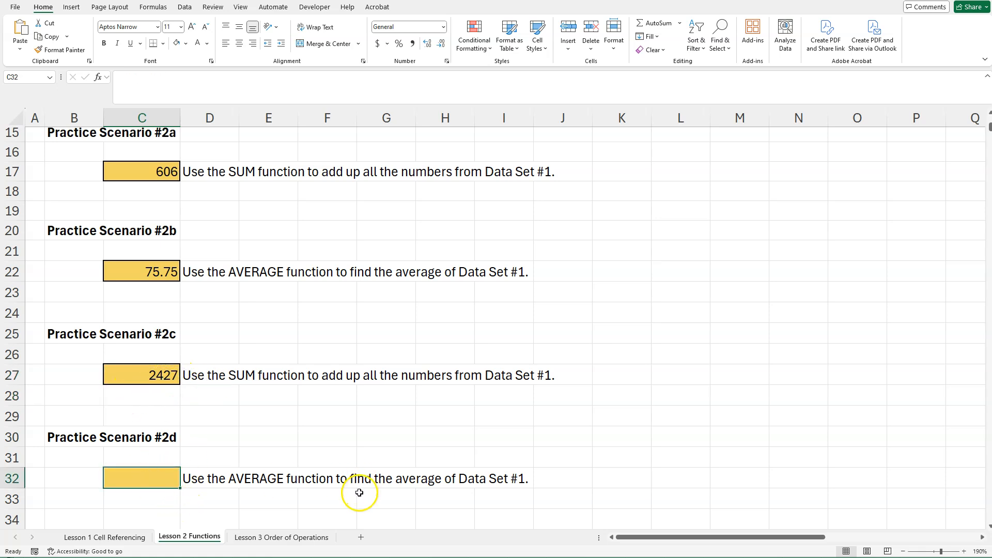
text(=AVERAGE()
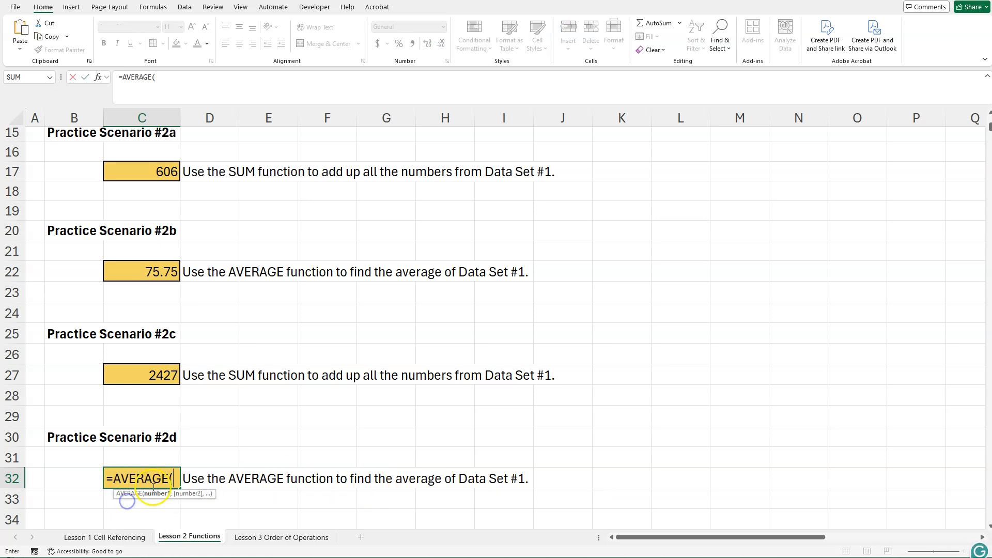
double_click(137, 503)
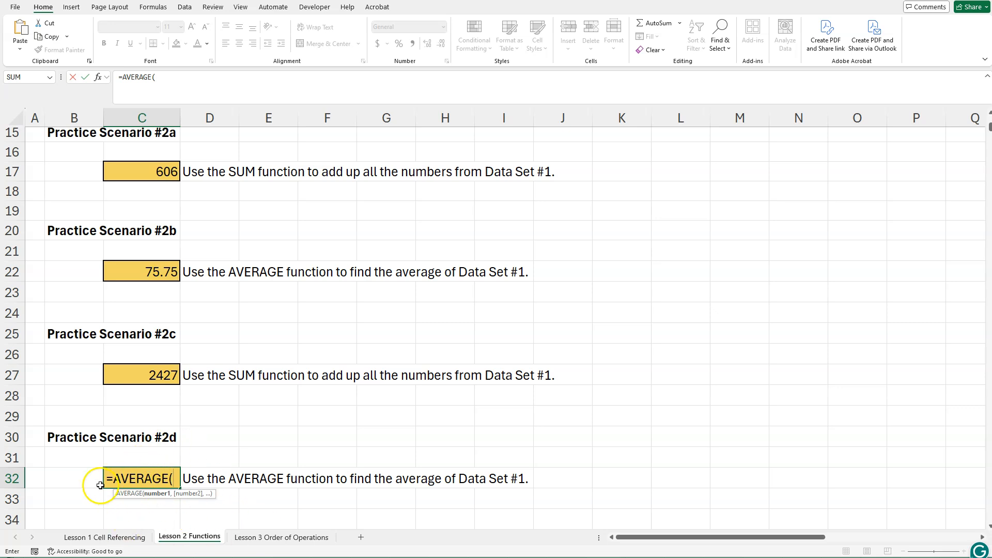
scroll(373, 447, up, 5)
drag(282, 231, 437, 369)
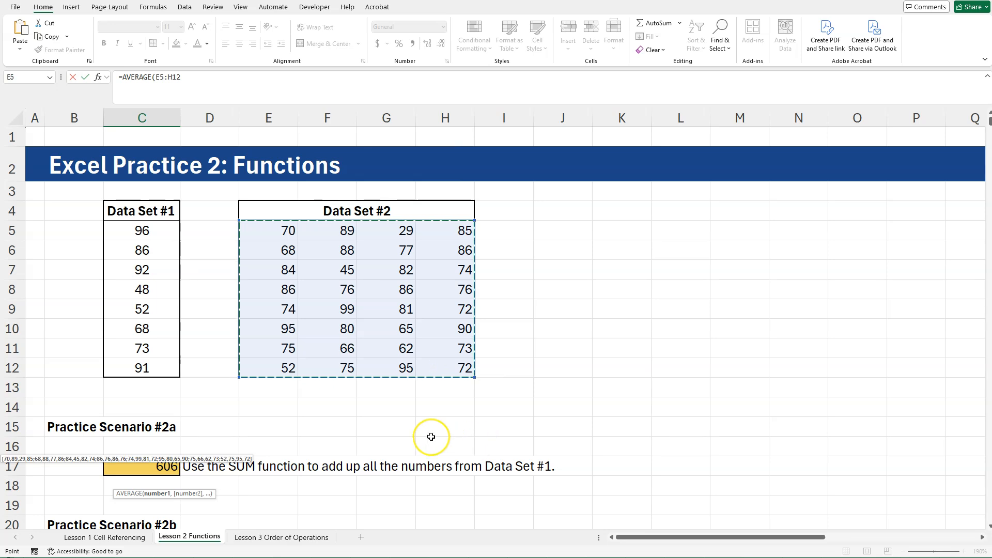
key(Return)
click(339, 467)
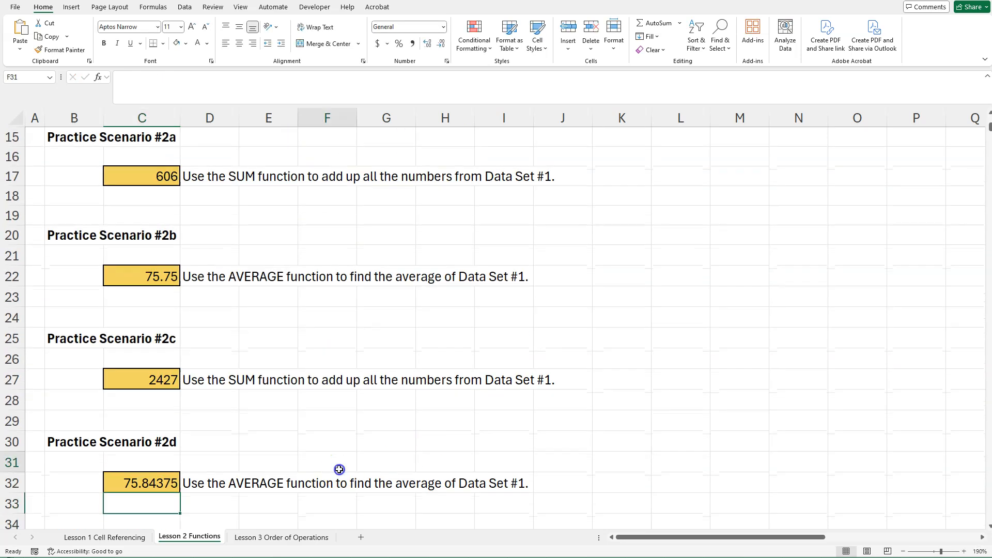
Reformat the average in cell C32 to two decimal places for Practice Scenario #2e.
scroll(339, 469, down, 1)
scroll(339, 469, down, 2)
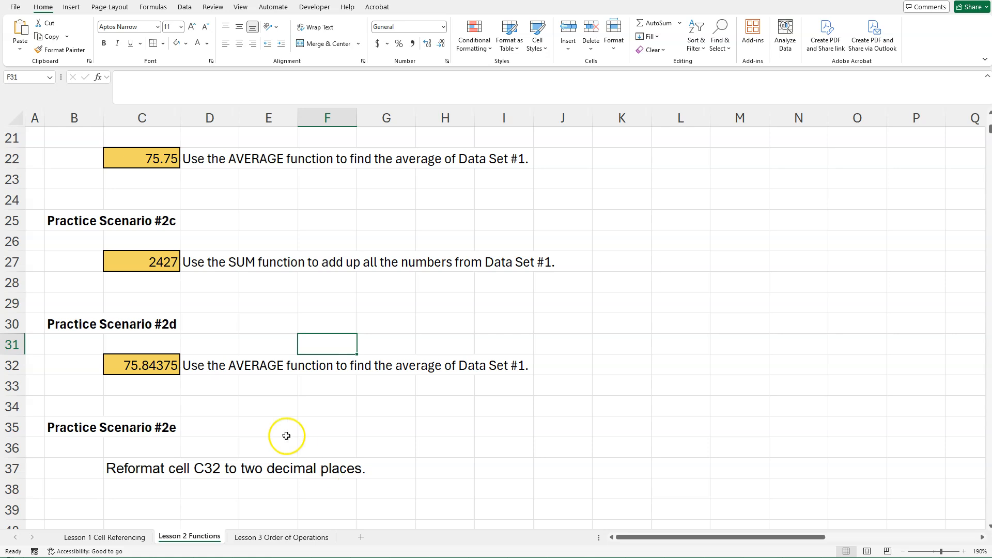
click(154, 365)
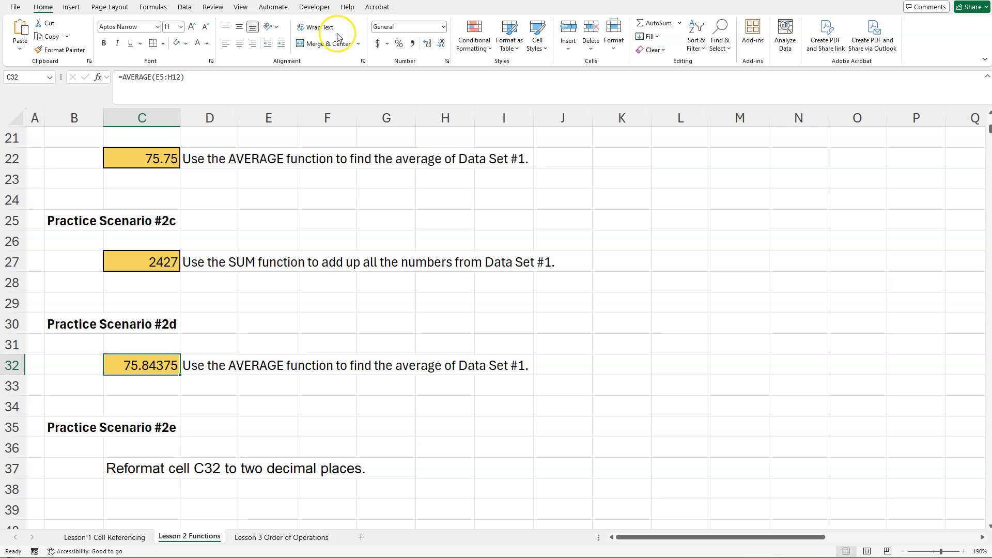
click(443, 45)
click(443, 46)
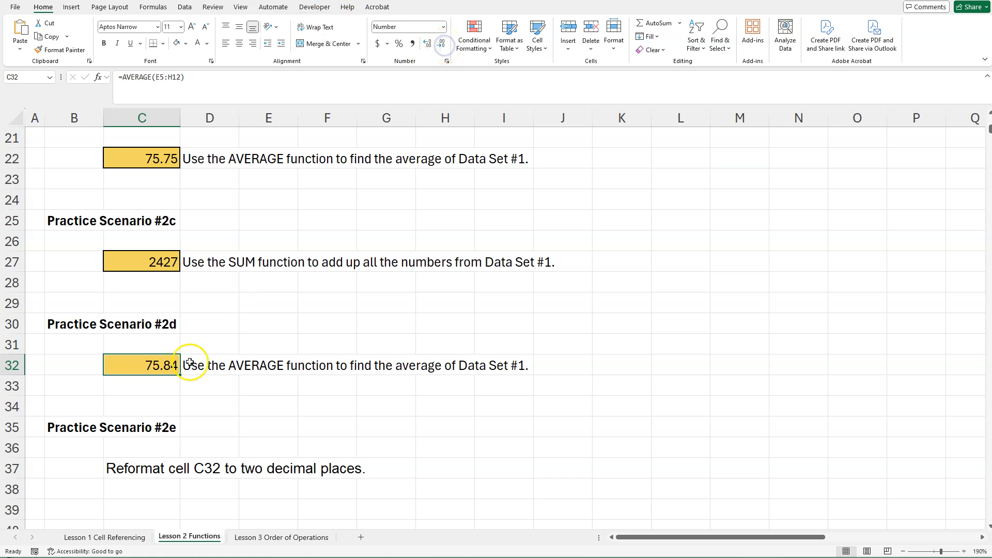
click(257, 418)
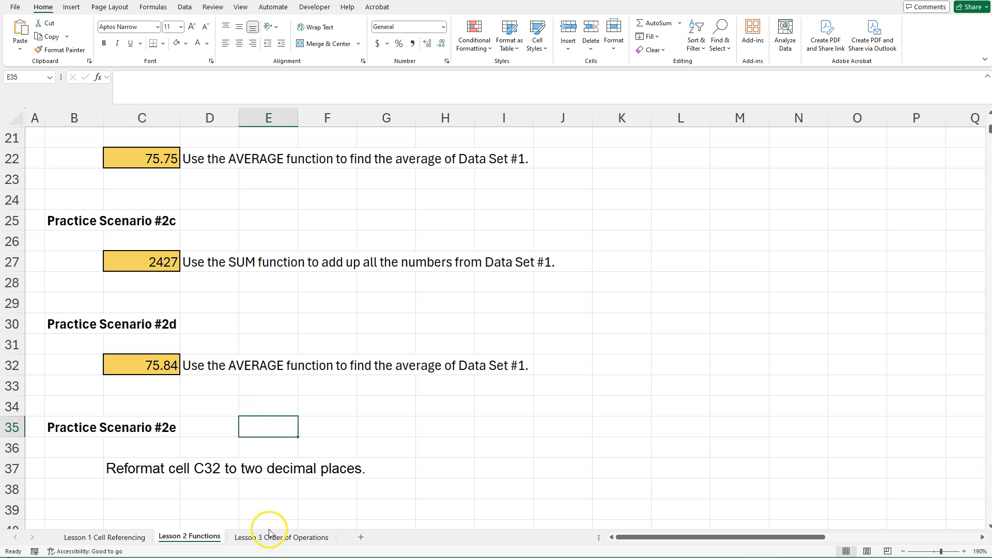
key(Right)
key(Right)
key(Right)
key(Right)
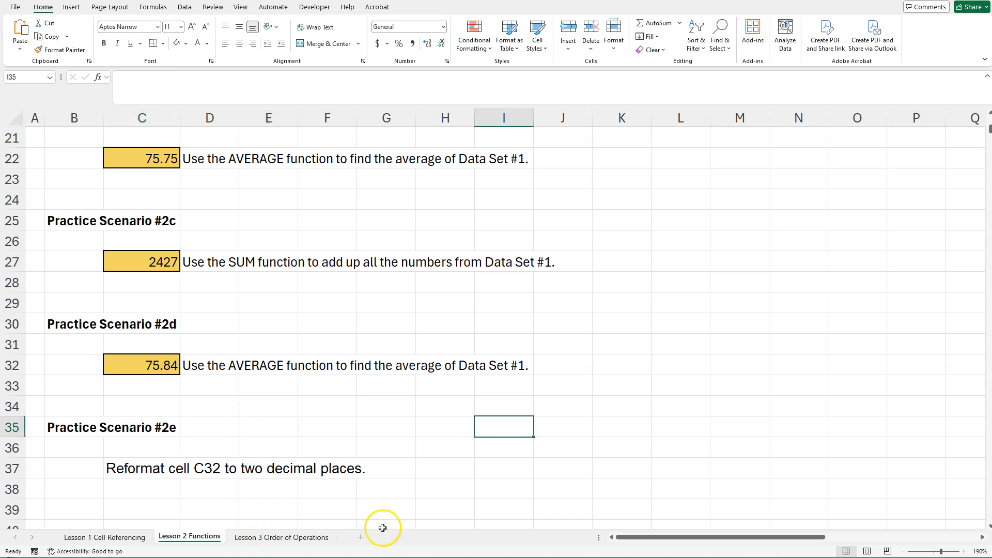
click(388, 488)
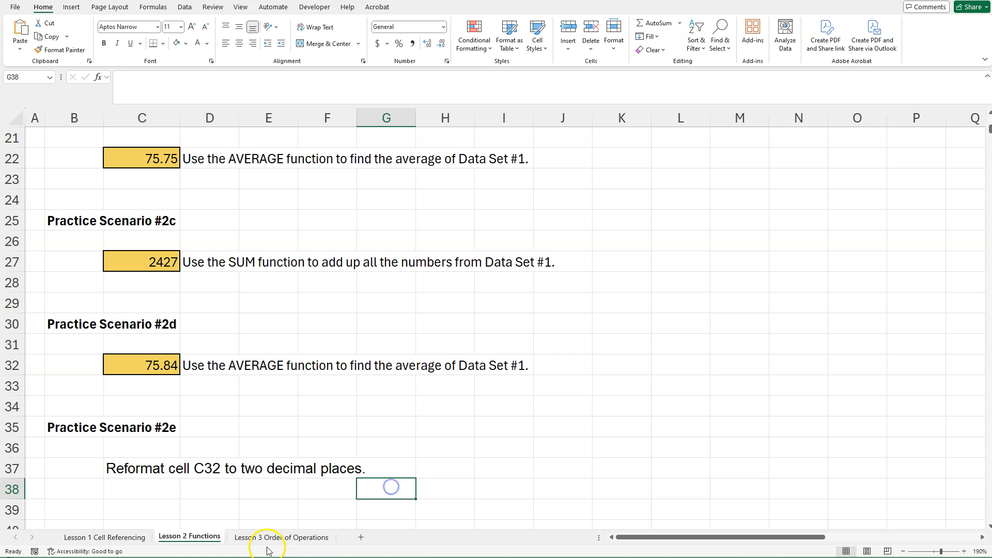
Go to the Lesson 3 Order of Operations sheet and enter PEMDAS in cell G4 beside the order list.
click(266, 537)
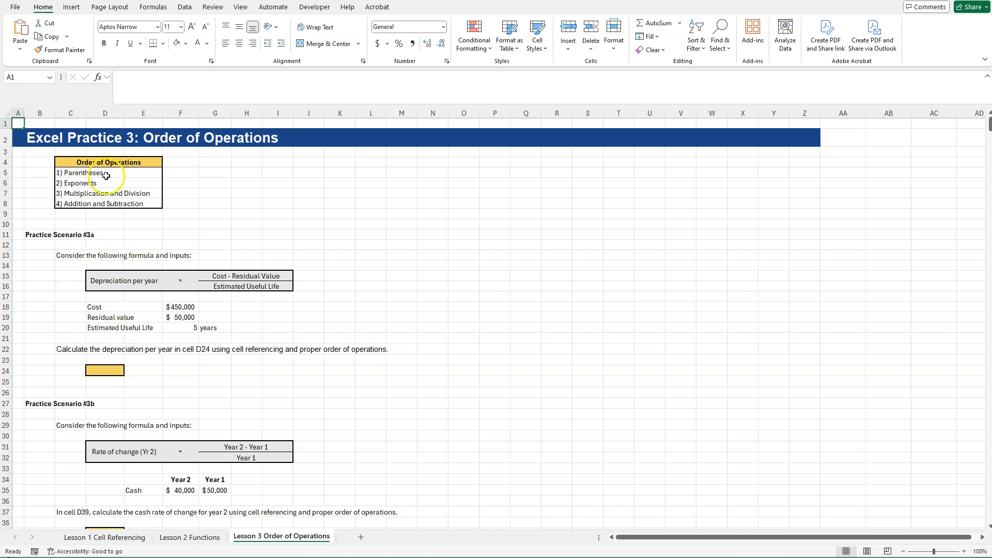
click(212, 163)
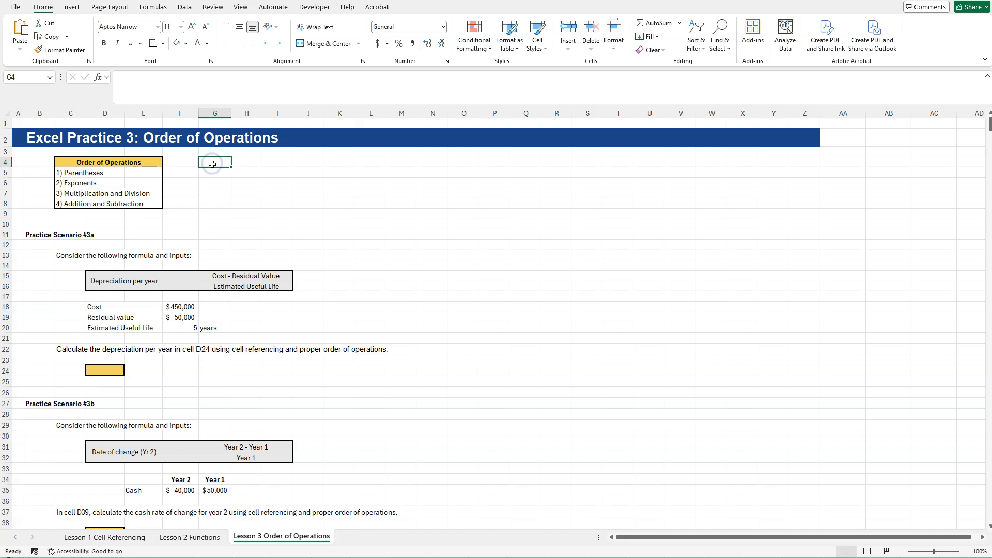
text(PEMD)
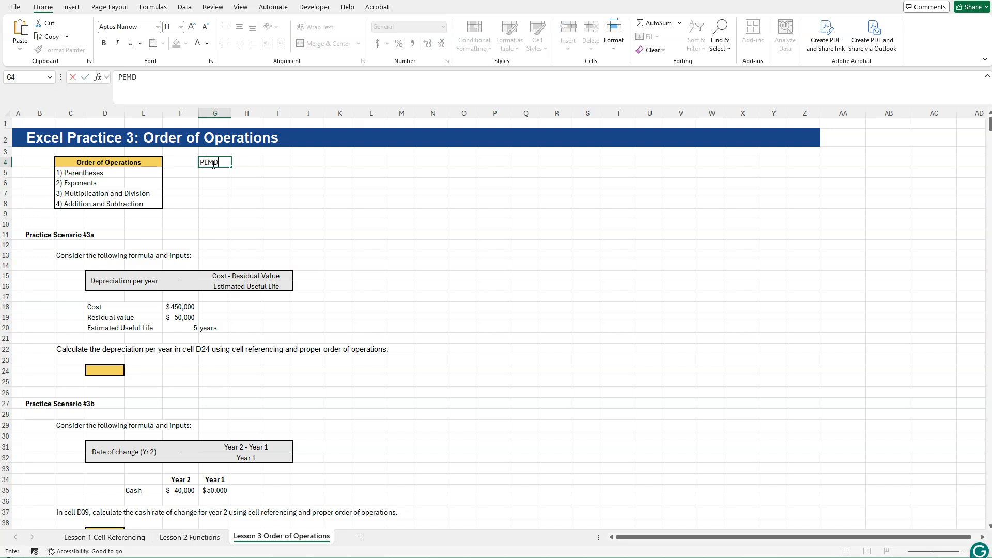
text(AS)
click(243, 183)
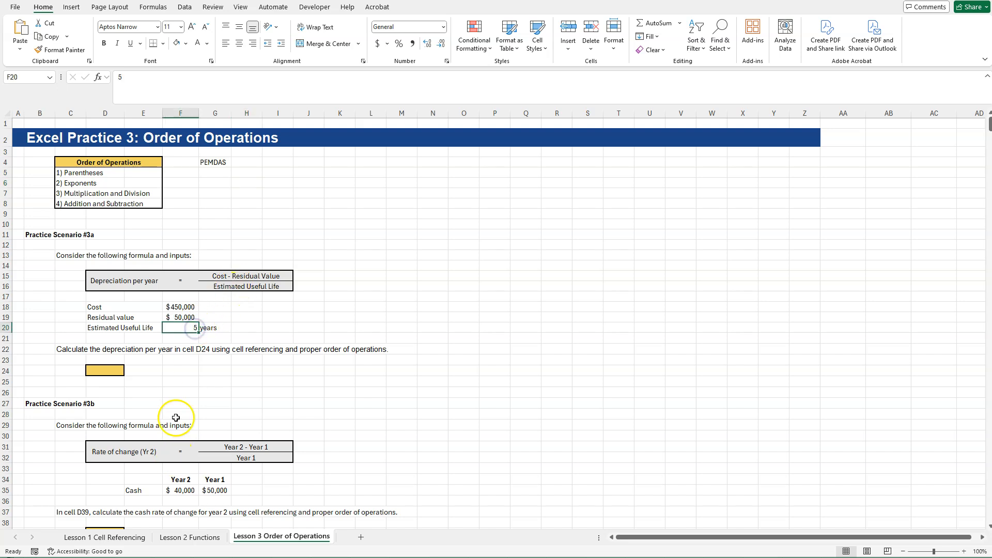
click(88, 370)
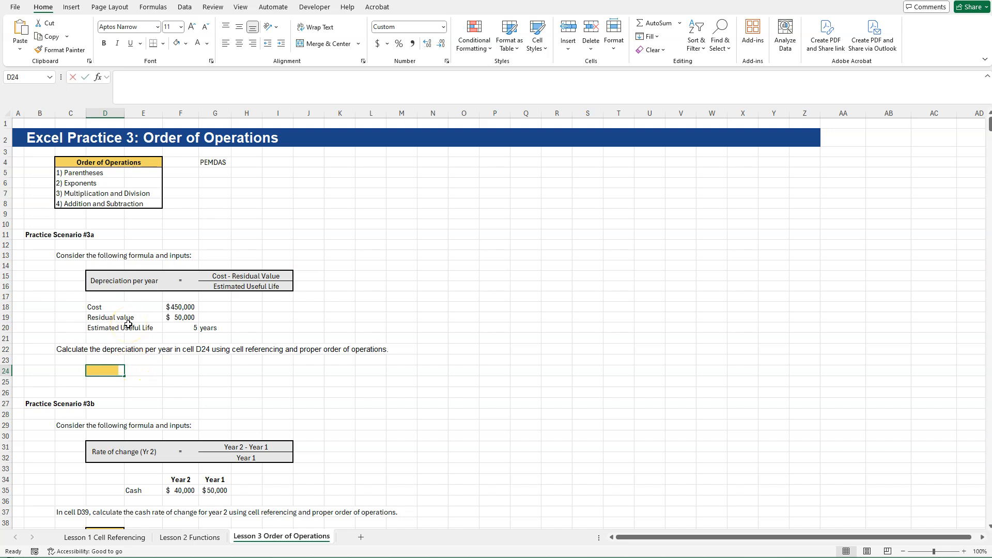
text(=)
click(219, 279)
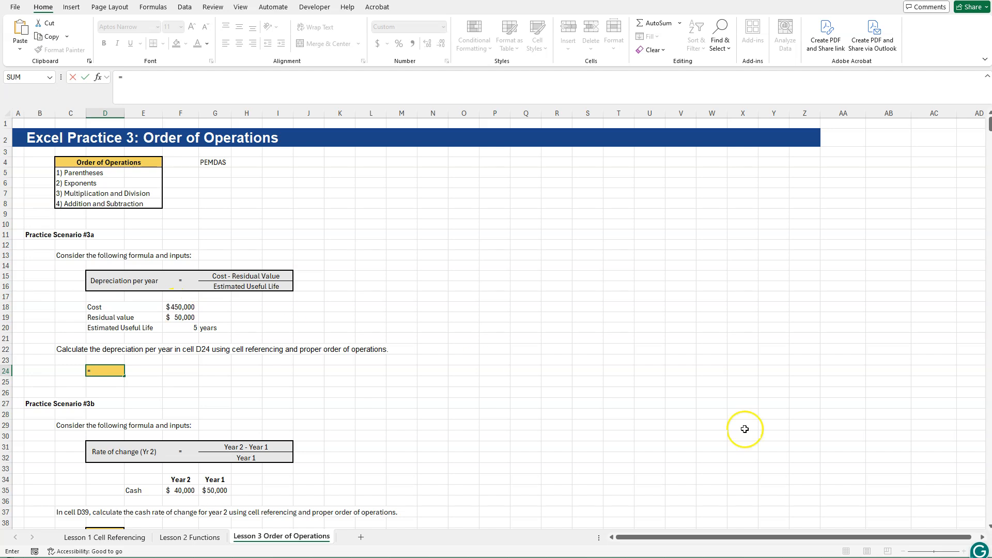
key(Escape)
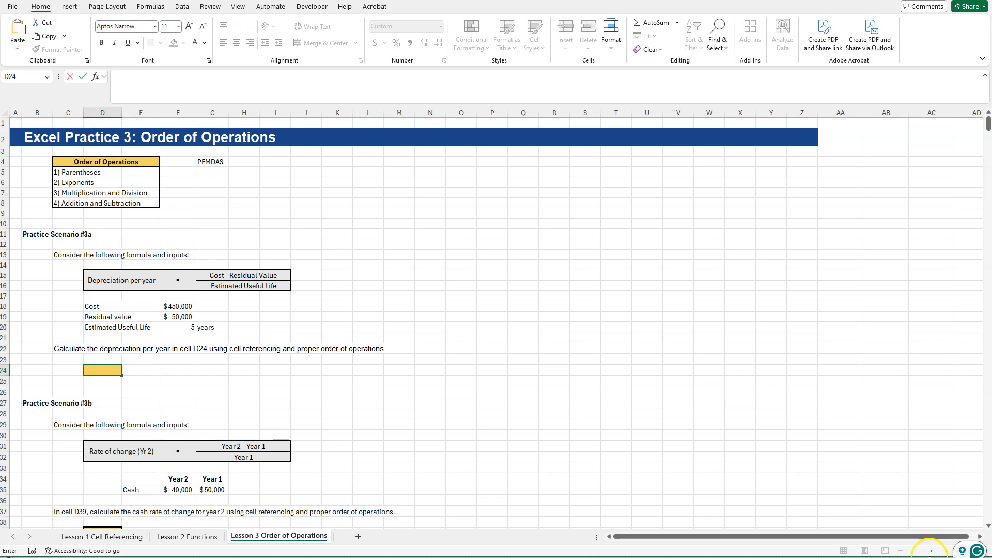
Enlarge the Lesson 3 sheet's view to 150% and bring Practice Scenario #3a into view.
click(958, 467)
click(962, 551)
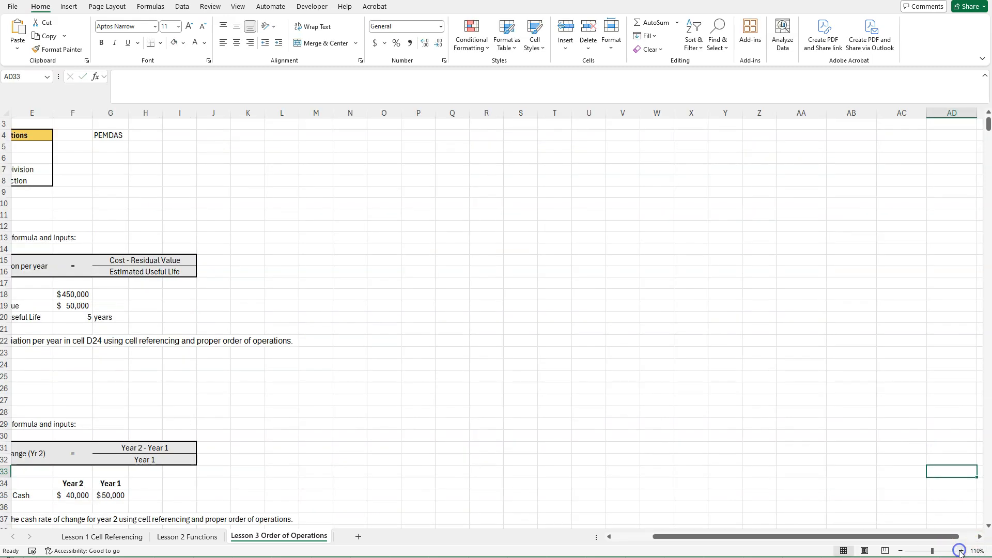
click(961, 552)
click(960, 552)
click(961, 552)
click(960, 552)
drag(766, 537, 158, 532)
scroll(203, 328, up, 3)
scroll(211, 327, down, 2)
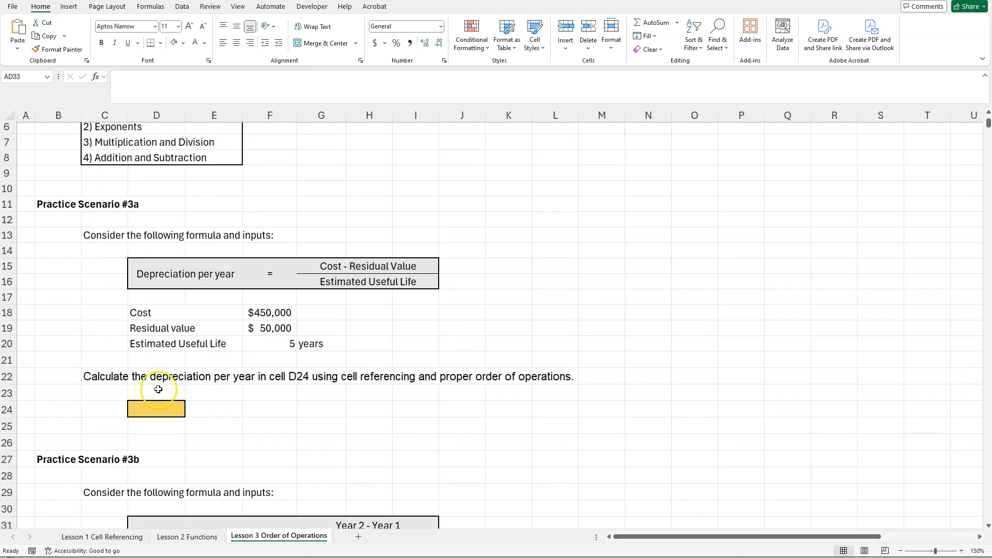
Enter the formula =F18-F19/F20 in cell D24 for the depreciation per year in Practice Scenario #3a.
click(154, 412)
text(=)
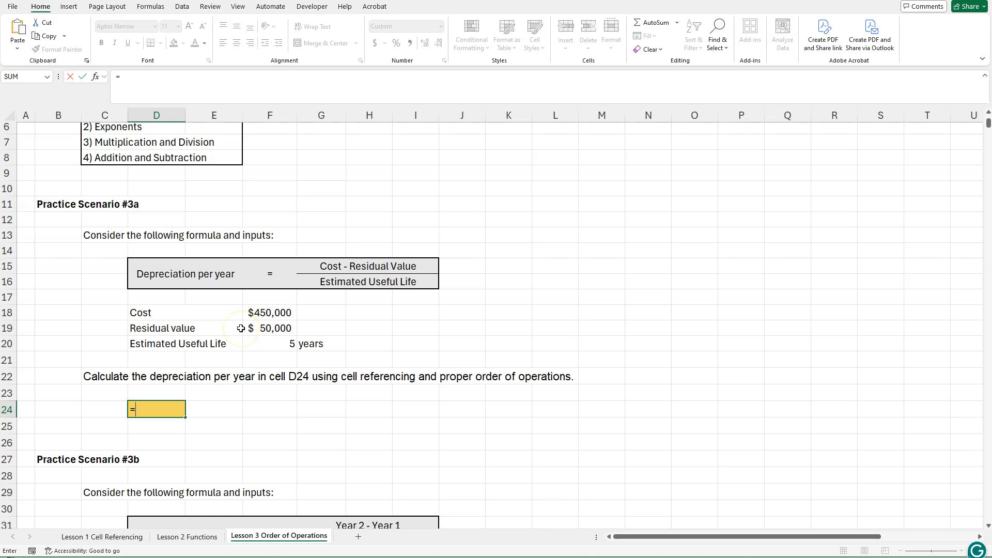
click(265, 314)
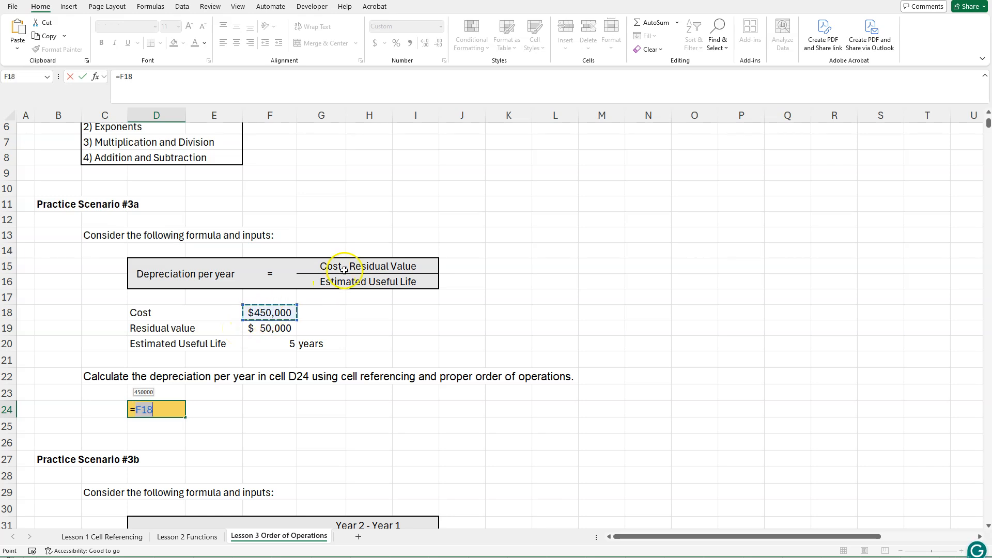
text(-)
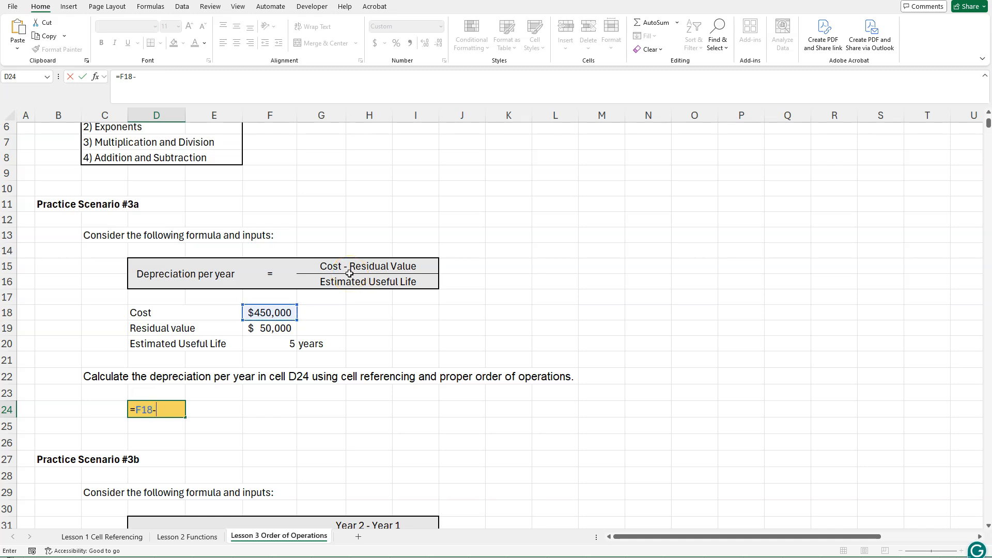
click(263, 329)
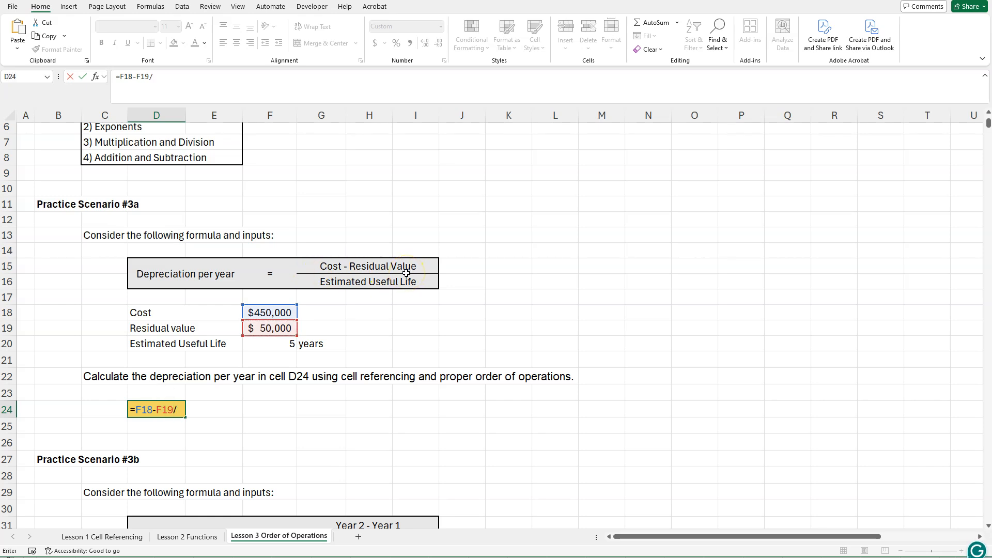
click(275, 343)
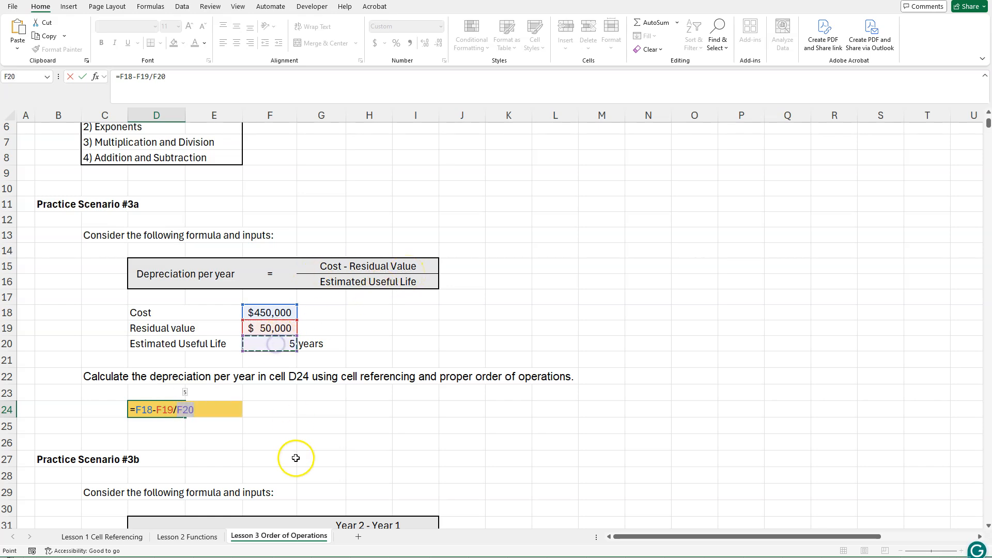
click(139, 410)
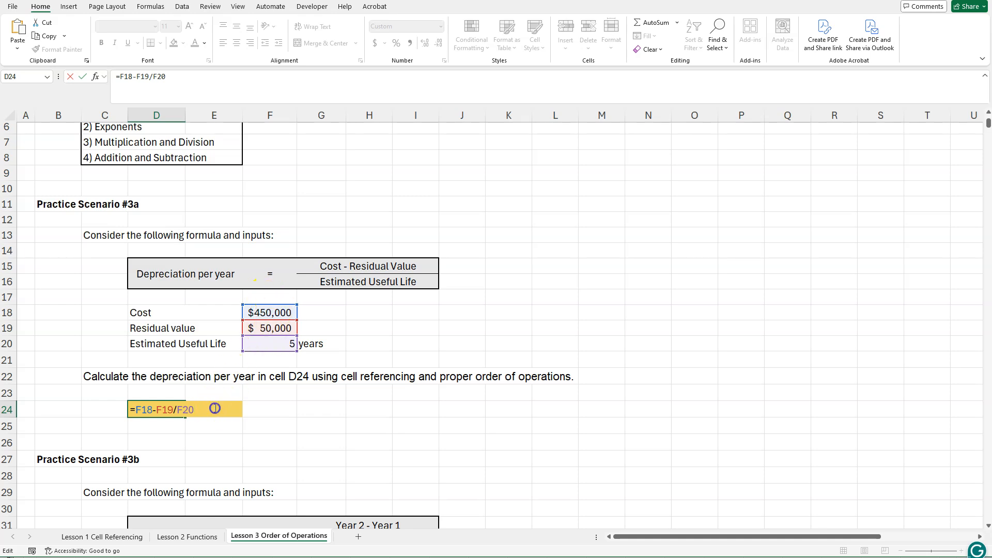
key(Return)
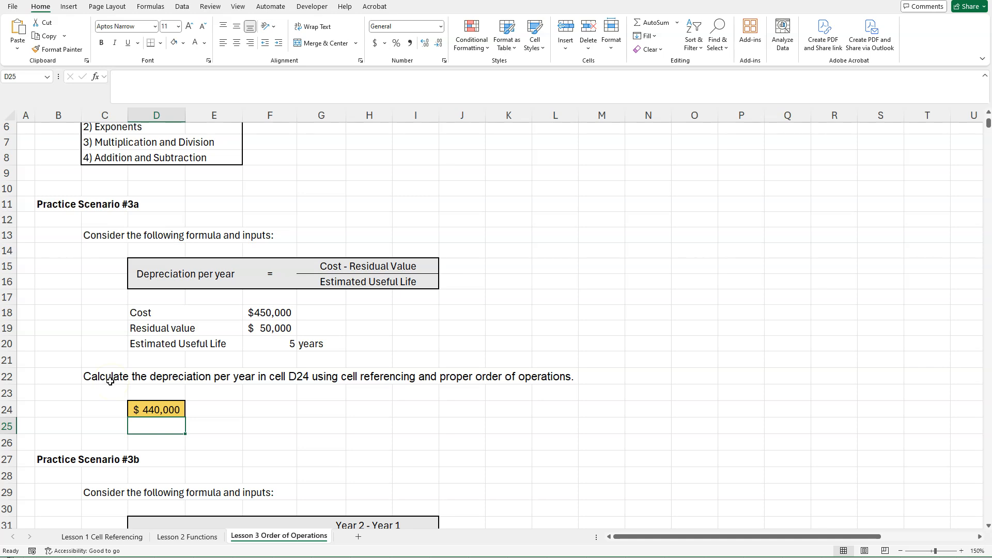
Put parentheses around the subtraction in cell D24's depreciation formula so it reads =(F18-F19)/F20.
click(138, 410)
double_click(160, 409)
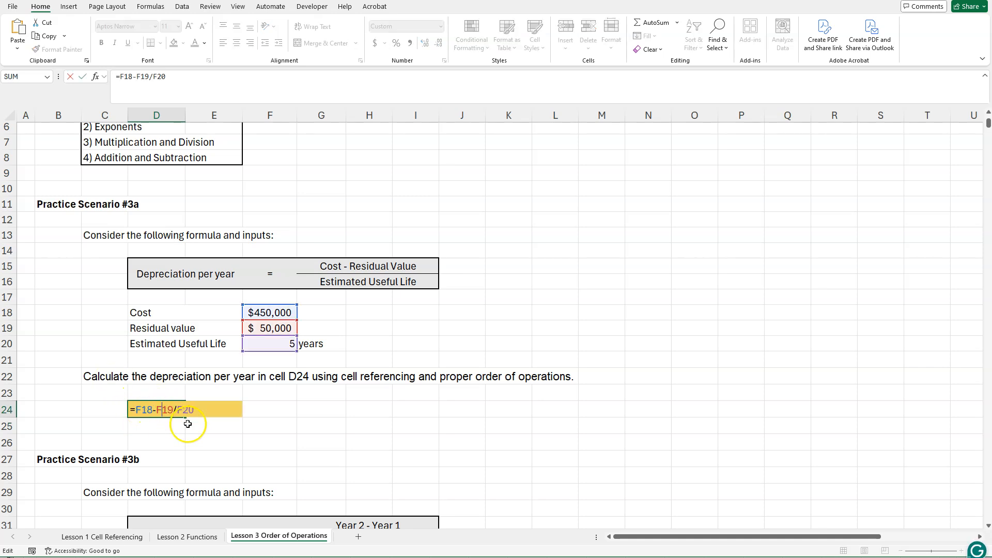
scroll(148, 185, up, 1)
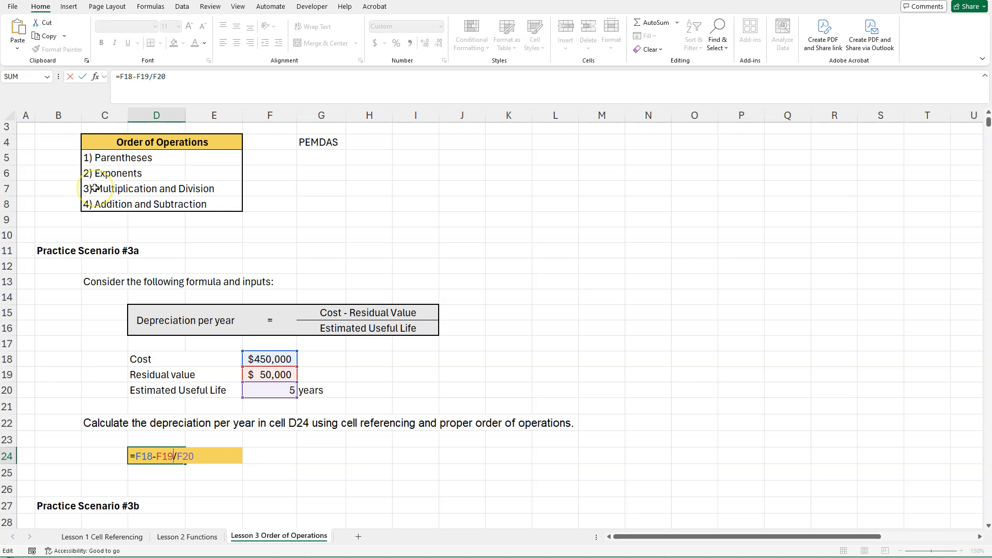
text())
click(136, 458)
text(()
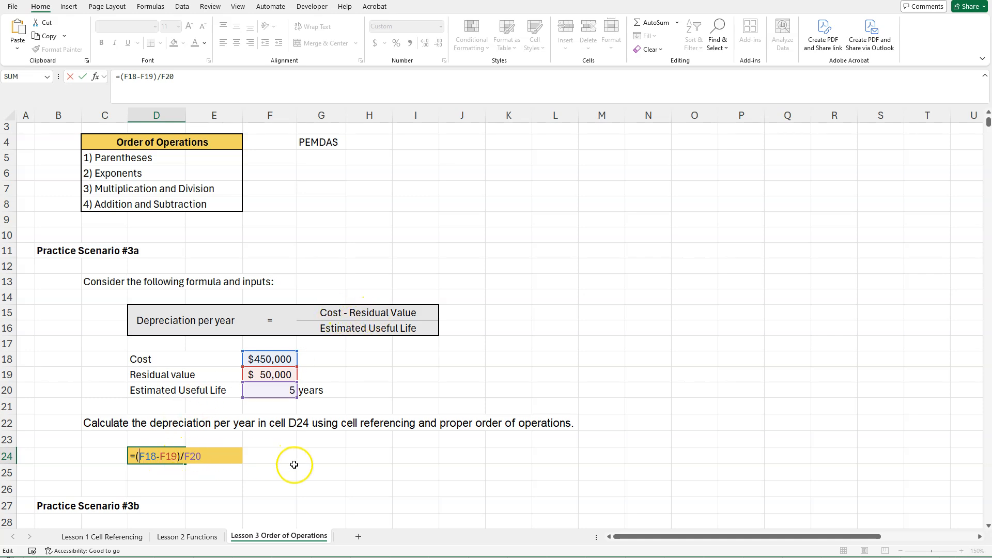
key(Return)
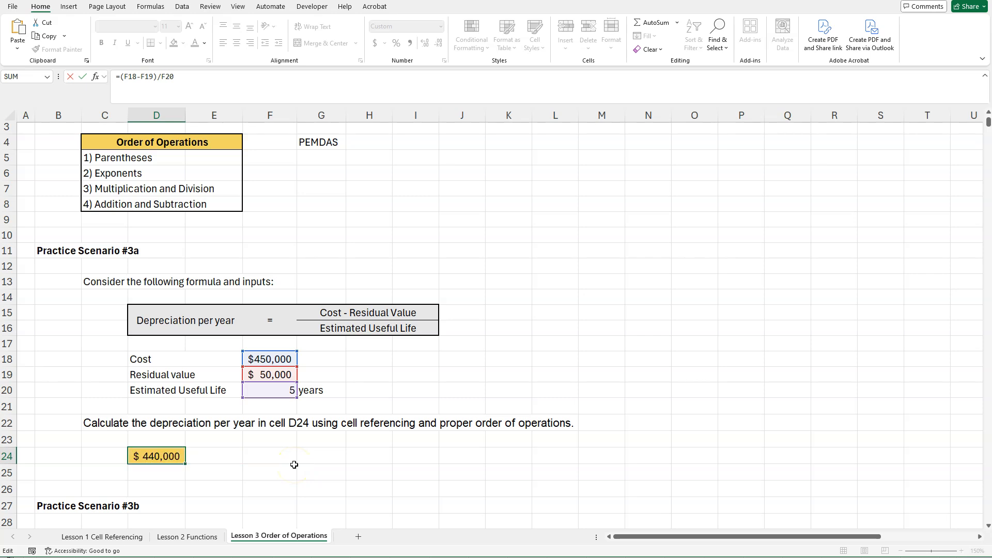
click(155, 457)
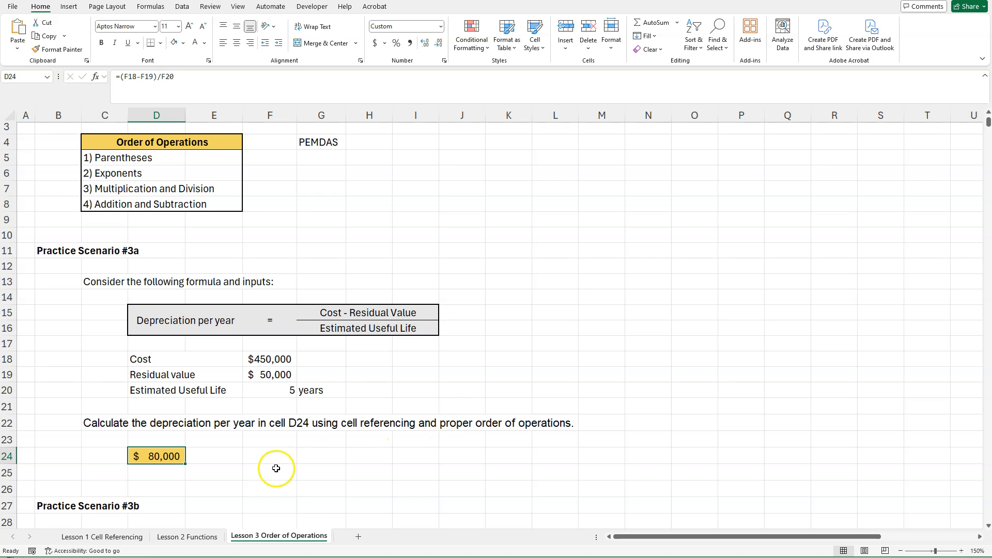
Enter the note HORIZONTAL ANALYSIS! in cell K31 beside the rate of change formula in Practice Scenario #3b.
scroll(240, 473, down, 3)
scroll(240, 473, down, 3)
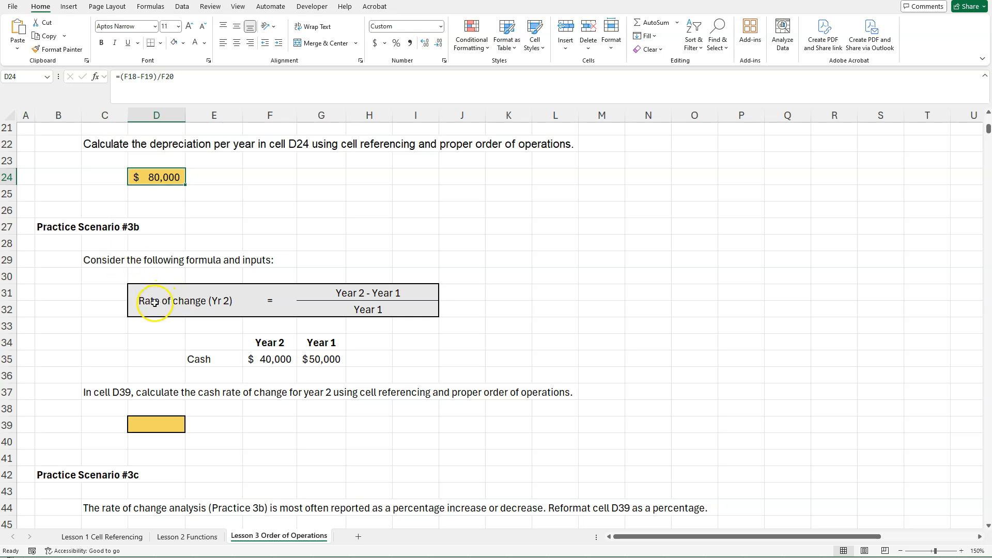
click(503, 290)
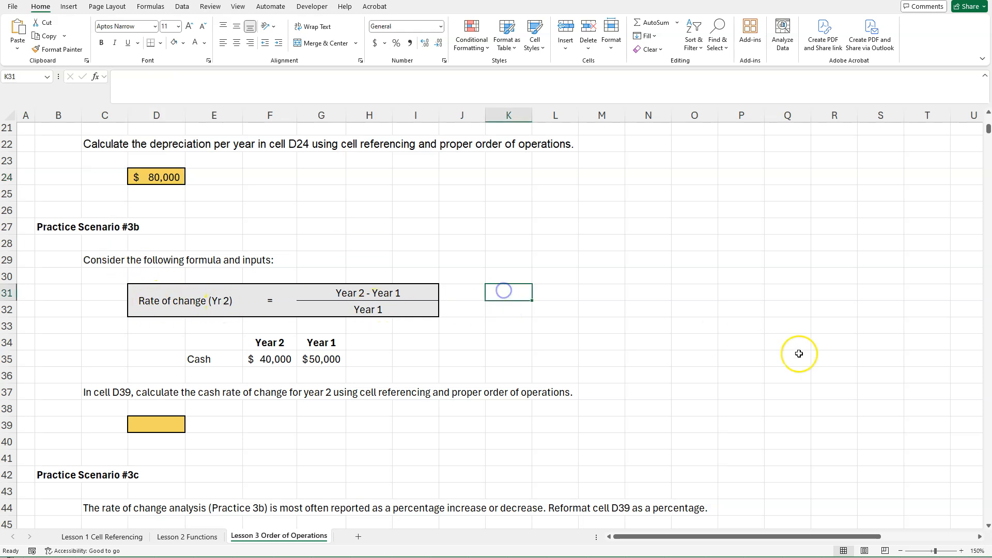
text(HORIZONTAL ANALYSIS)
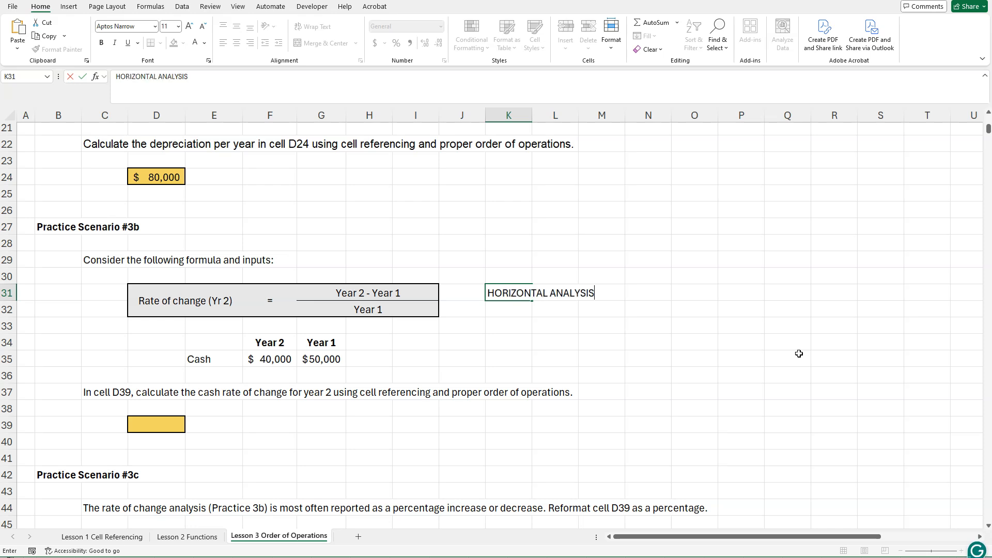
text(!)
click(555, 342)
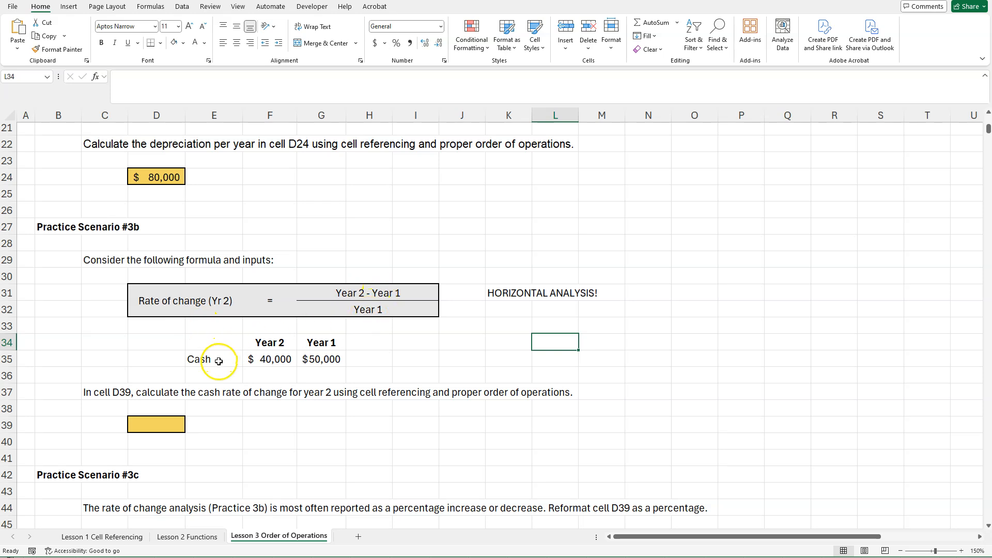
Build the cash rate of change formula =F35-G35/G35 in cell D39 using references to the Year 2 and Year 1 cash.
drag(221, 362, 313, 361)
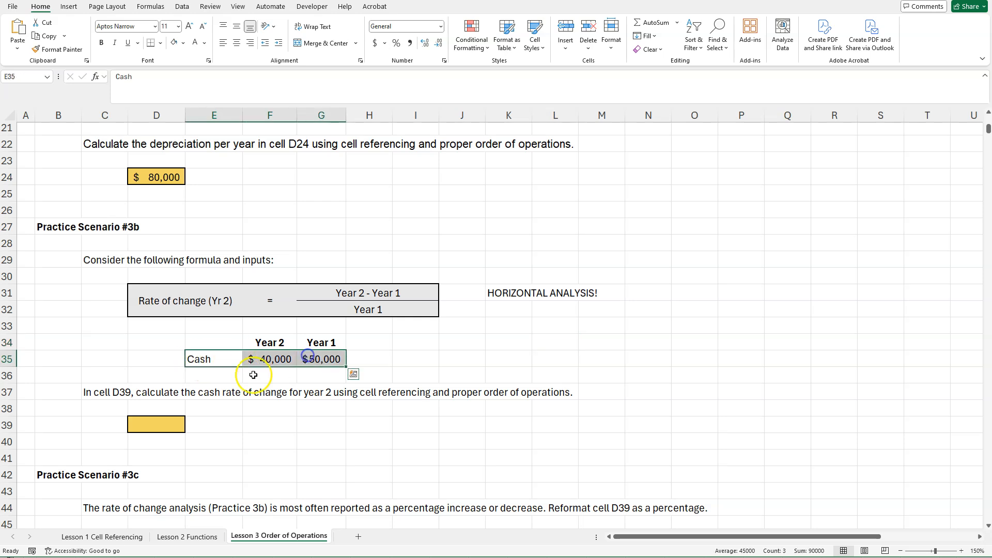
drag(94, 393, 560, 399)
click(556, 408)
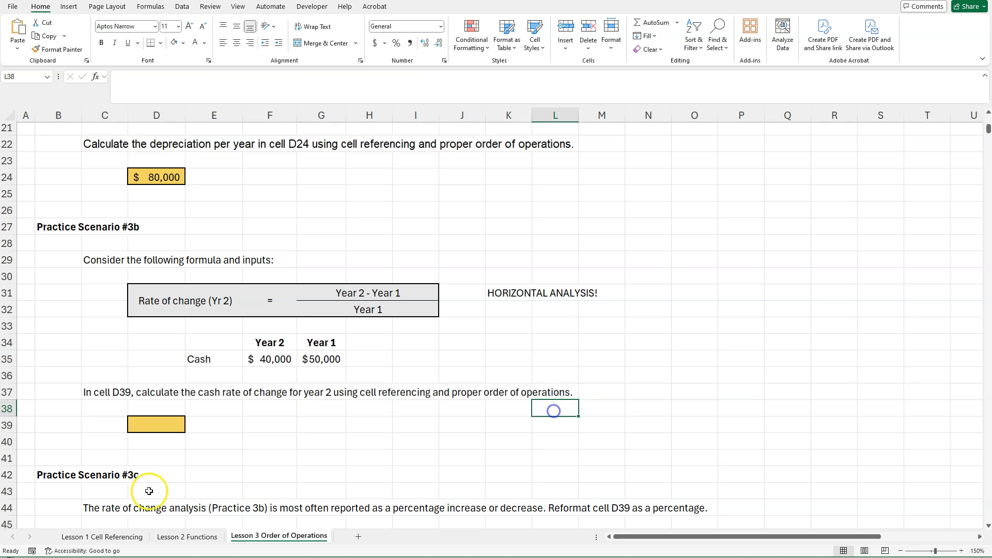
click(155, 432)
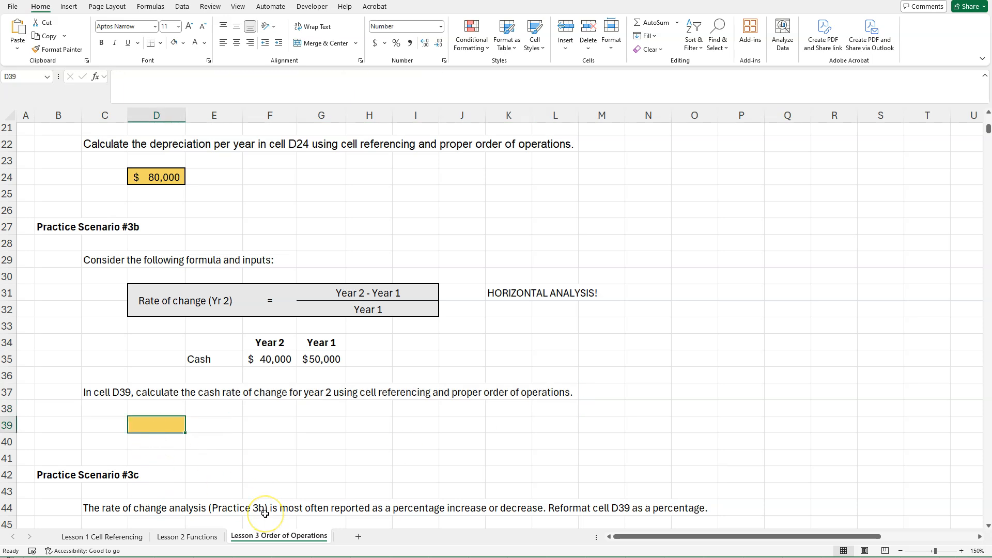
text(=)
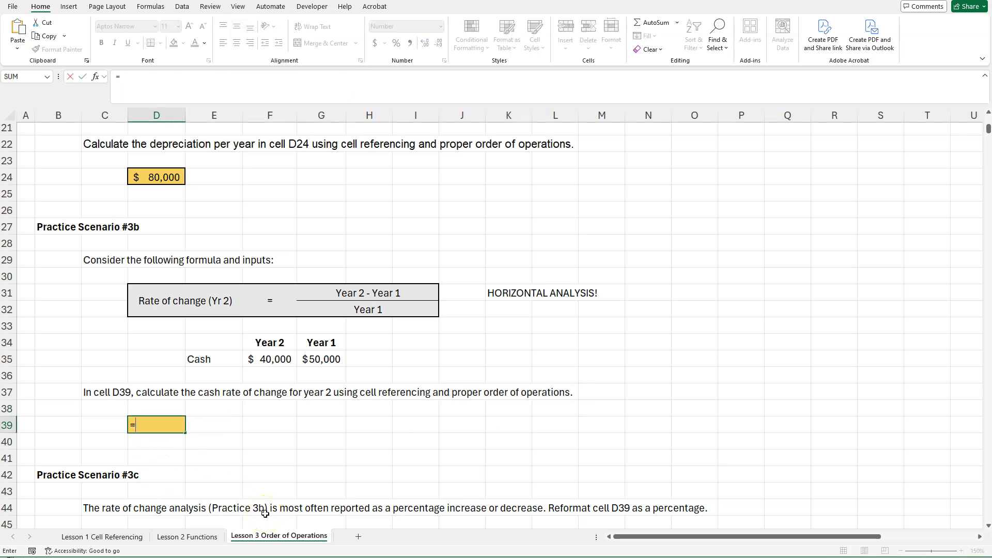
click(263, 361)
text(-)
click(323, 360)
text(/)
click(324, 361)
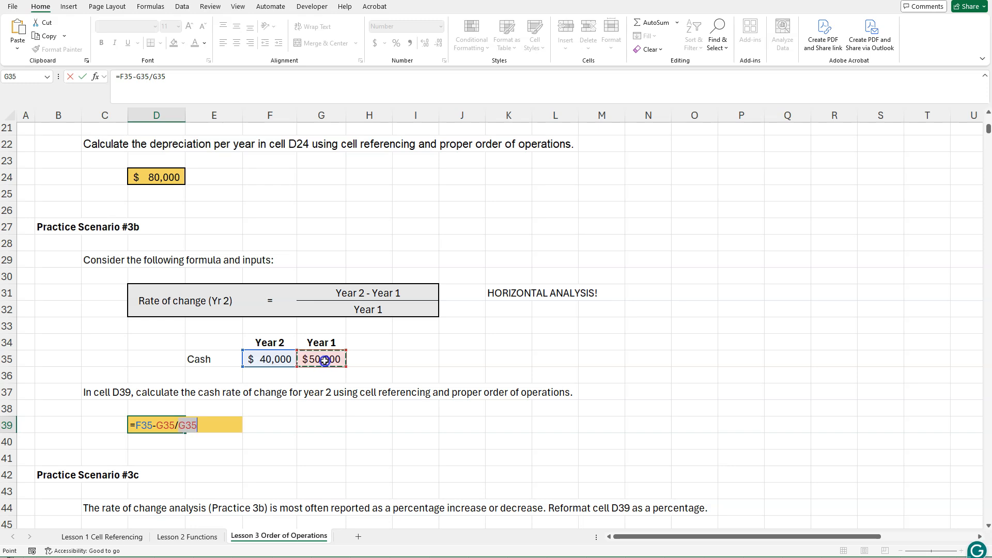
Enclose the subtraction in cell D39's formula in parentheses and enter it as =(F35-G35)/G35.
click(231, 427)
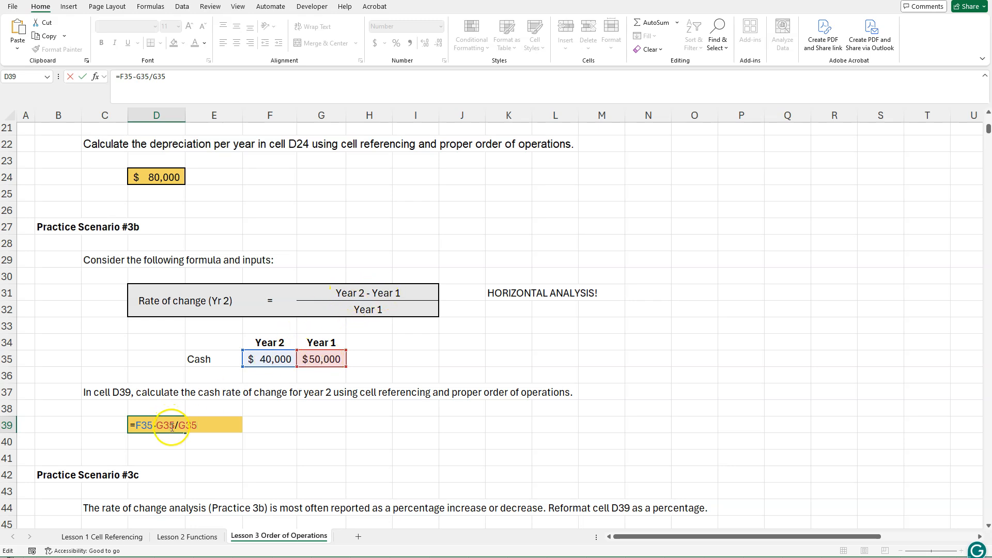
text())
click(137, 424)
text(()
click(217, 424)
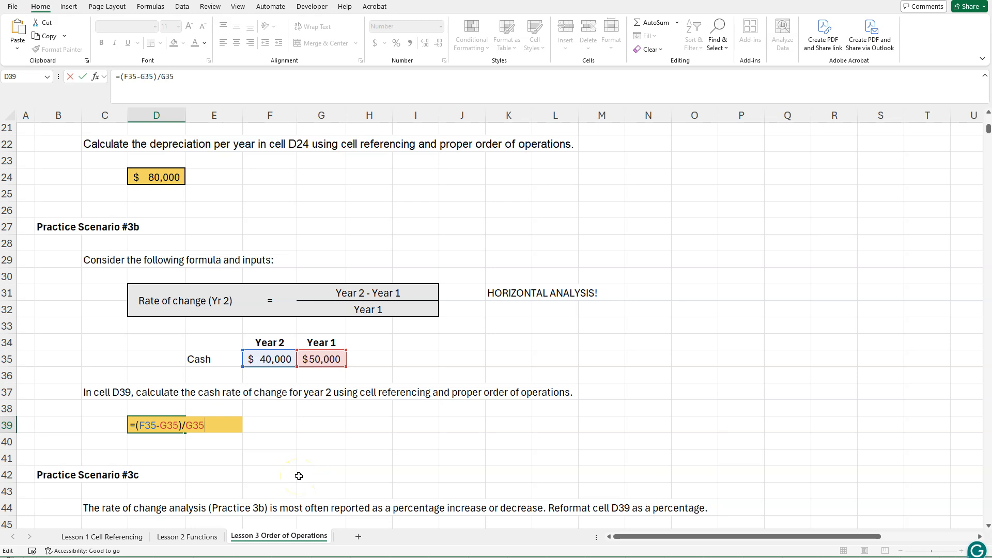
key(Return)
click(164, 425)
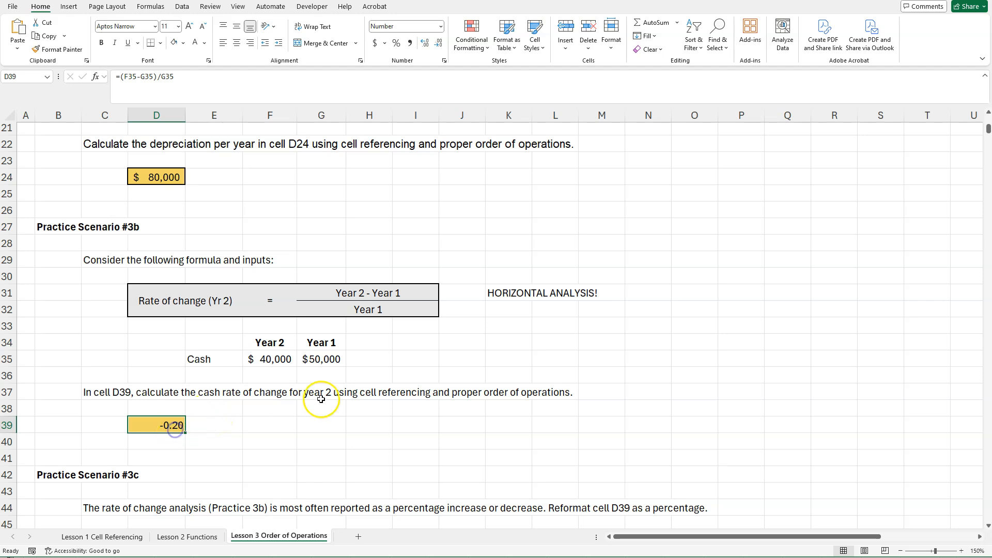
Reformat the rate of change in cell D39 as a percentage with two decimal places for Practice Scenario #3c.
scroll(323, 388, down, 1)
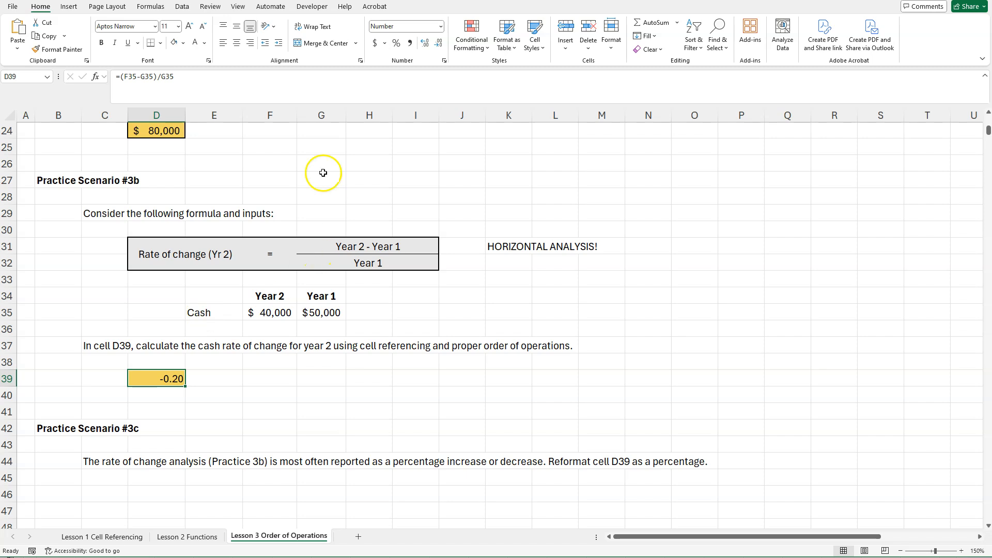
click(396, 44)
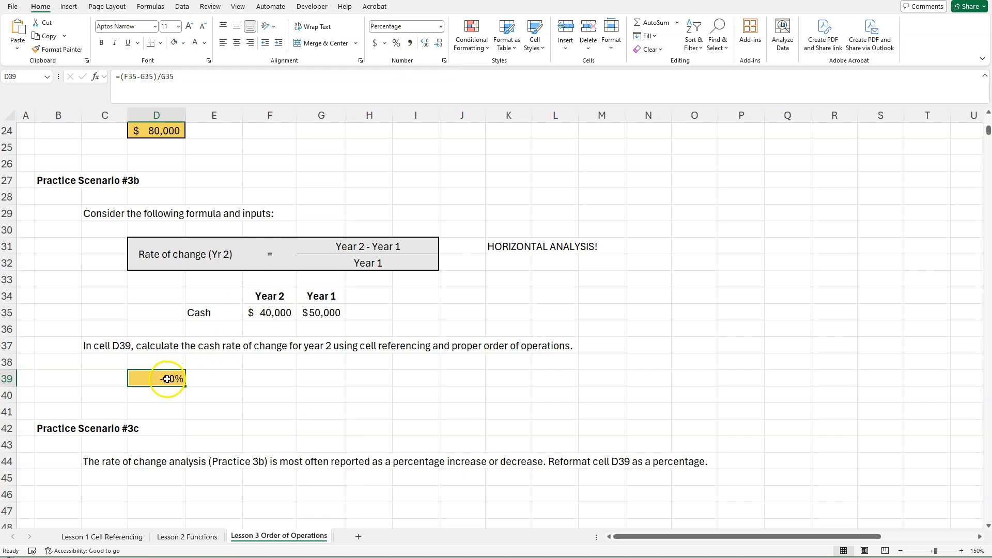
click(425, 45)
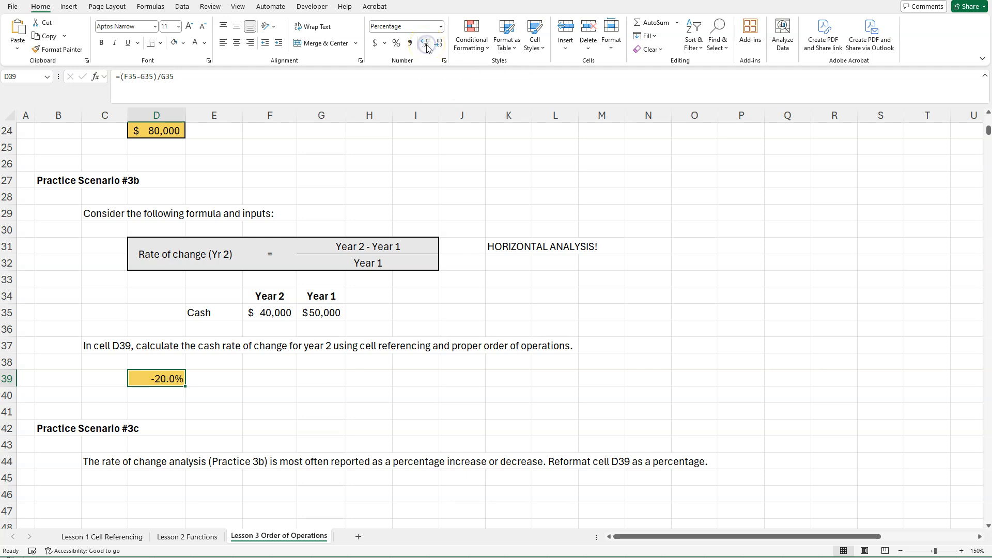
click(426, 45)
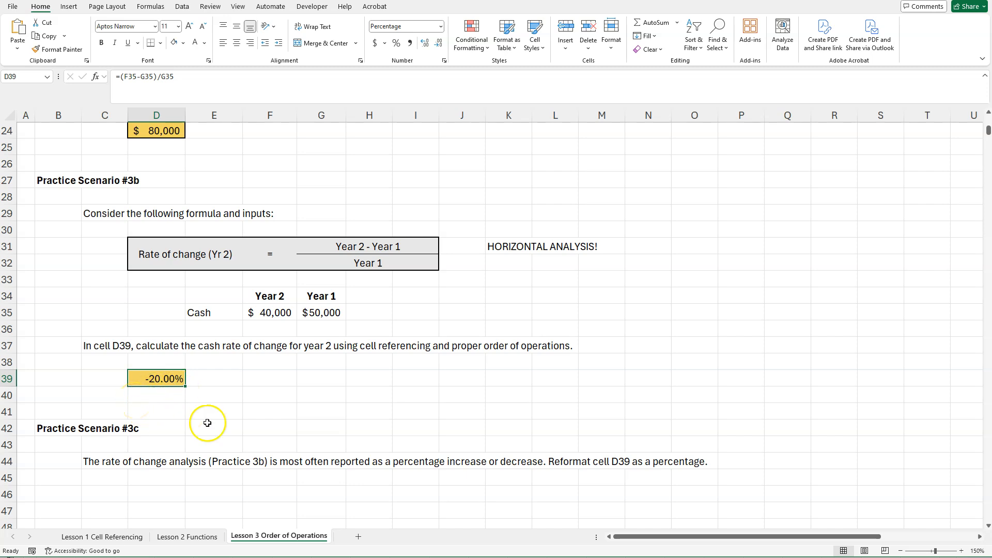
click(220, 309)
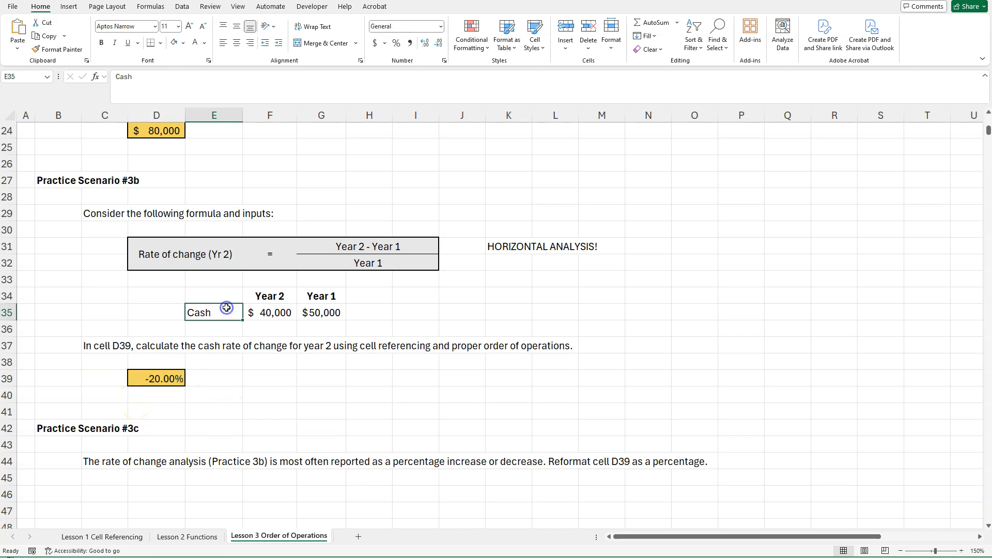
click(174, 380)
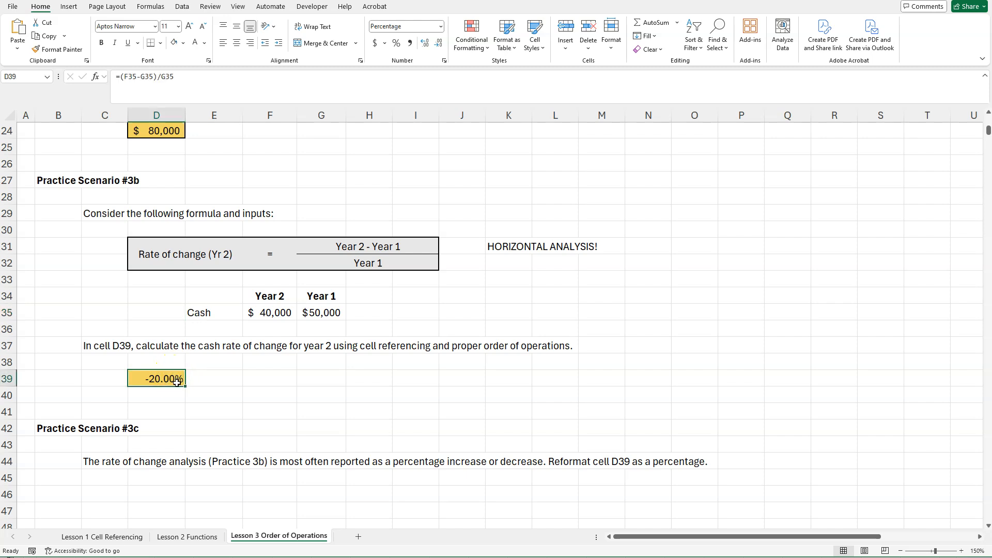
click(224, 374)
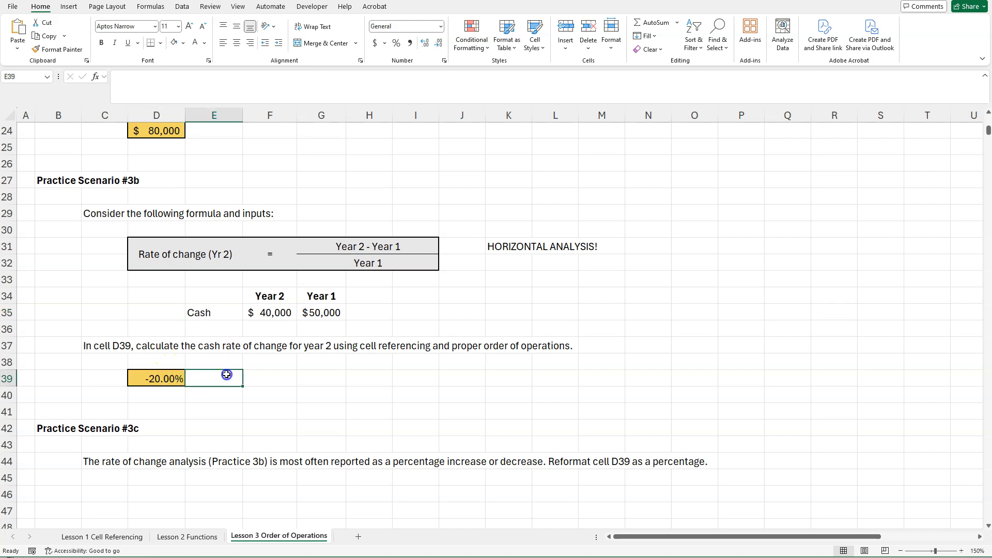
click(196, 439)
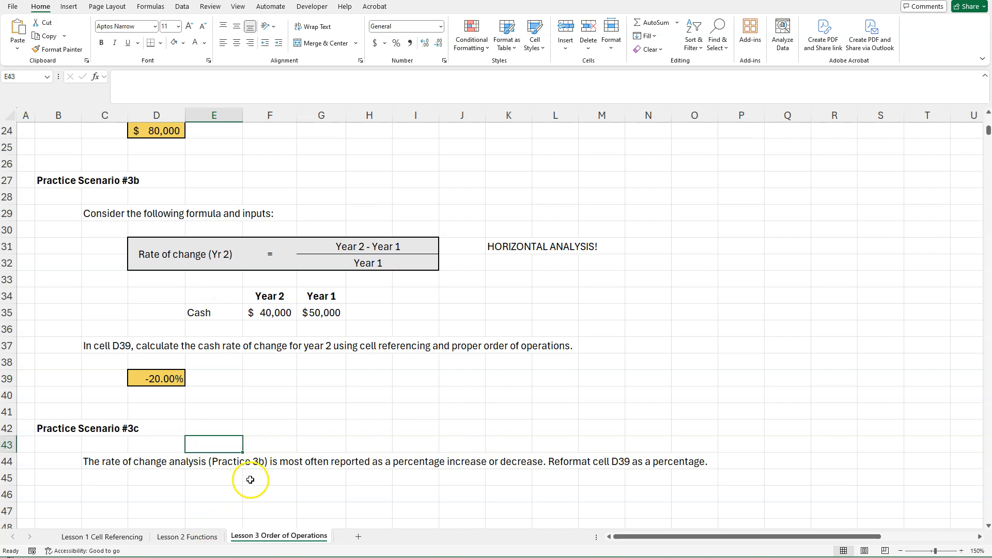
click(278, 477)
Return to the Lesson 1 Cell Referencing sheet and review Practice Scenario #1a's inputs C6:C7 and the formula in cell C9.
scroll(310, 464, up, 8)
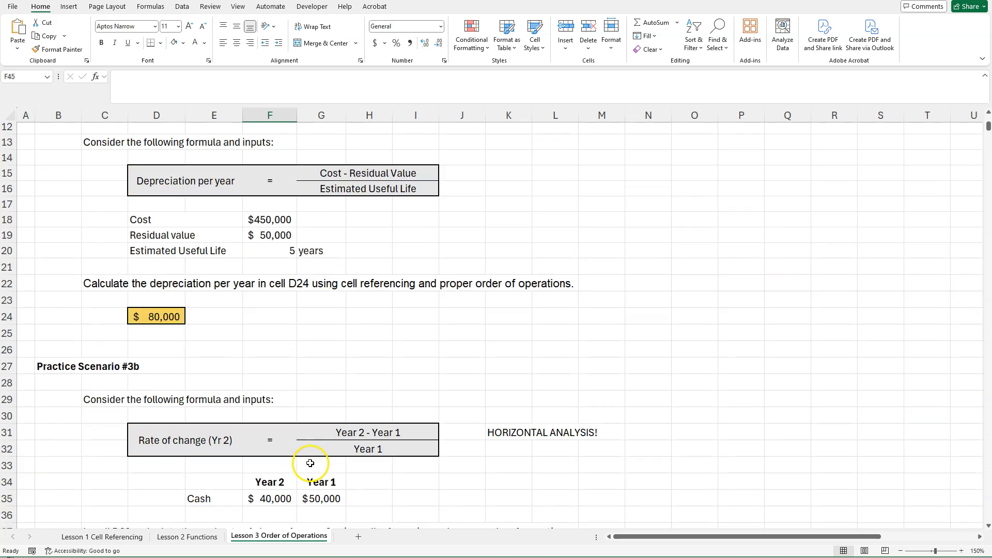
click(114, 536)
scroll(381, 413, up, 8)
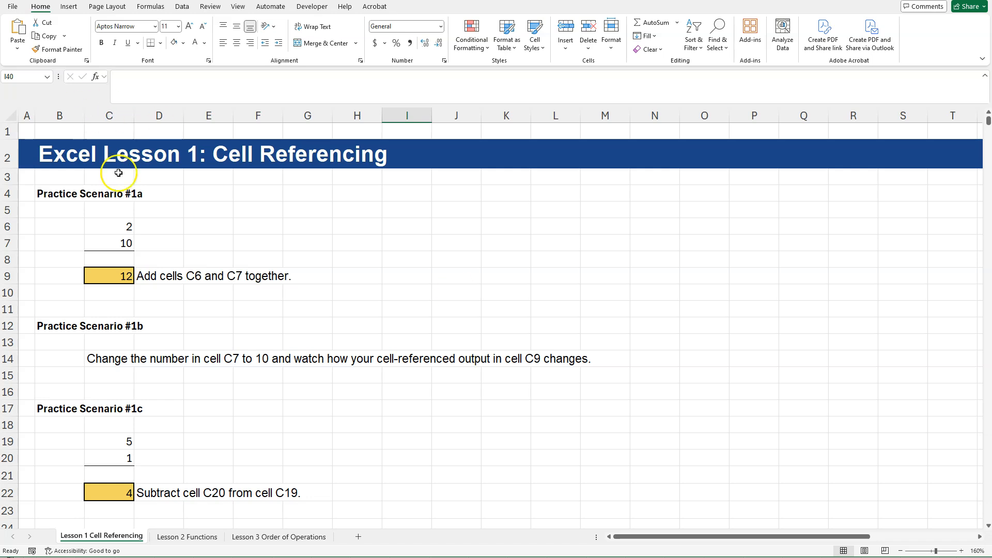
drag(126, 226, 124, 239)
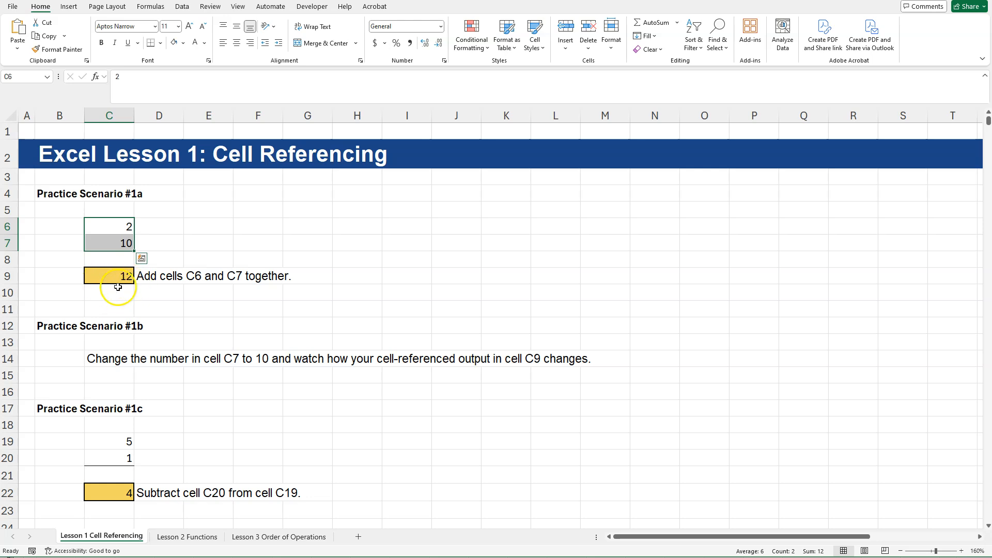
click(119, 280)
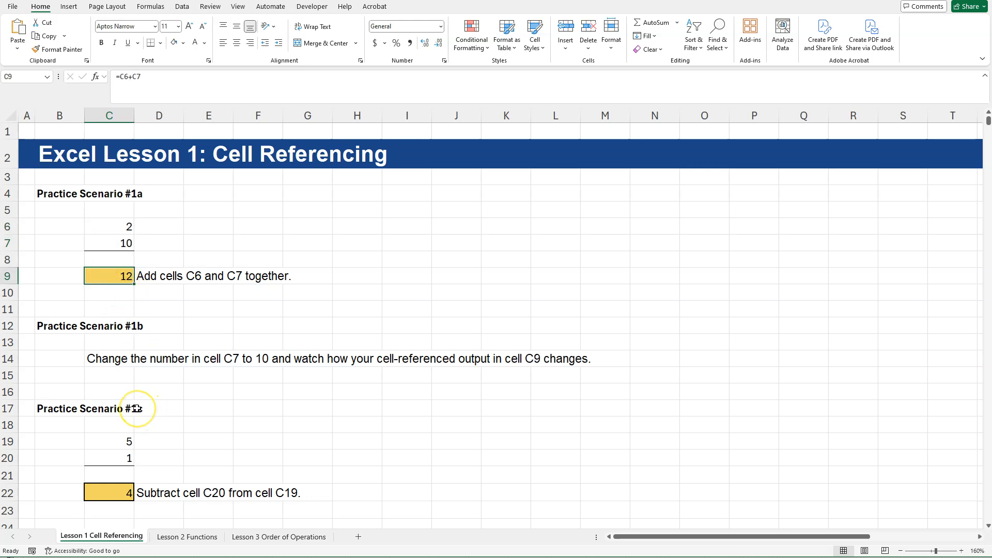